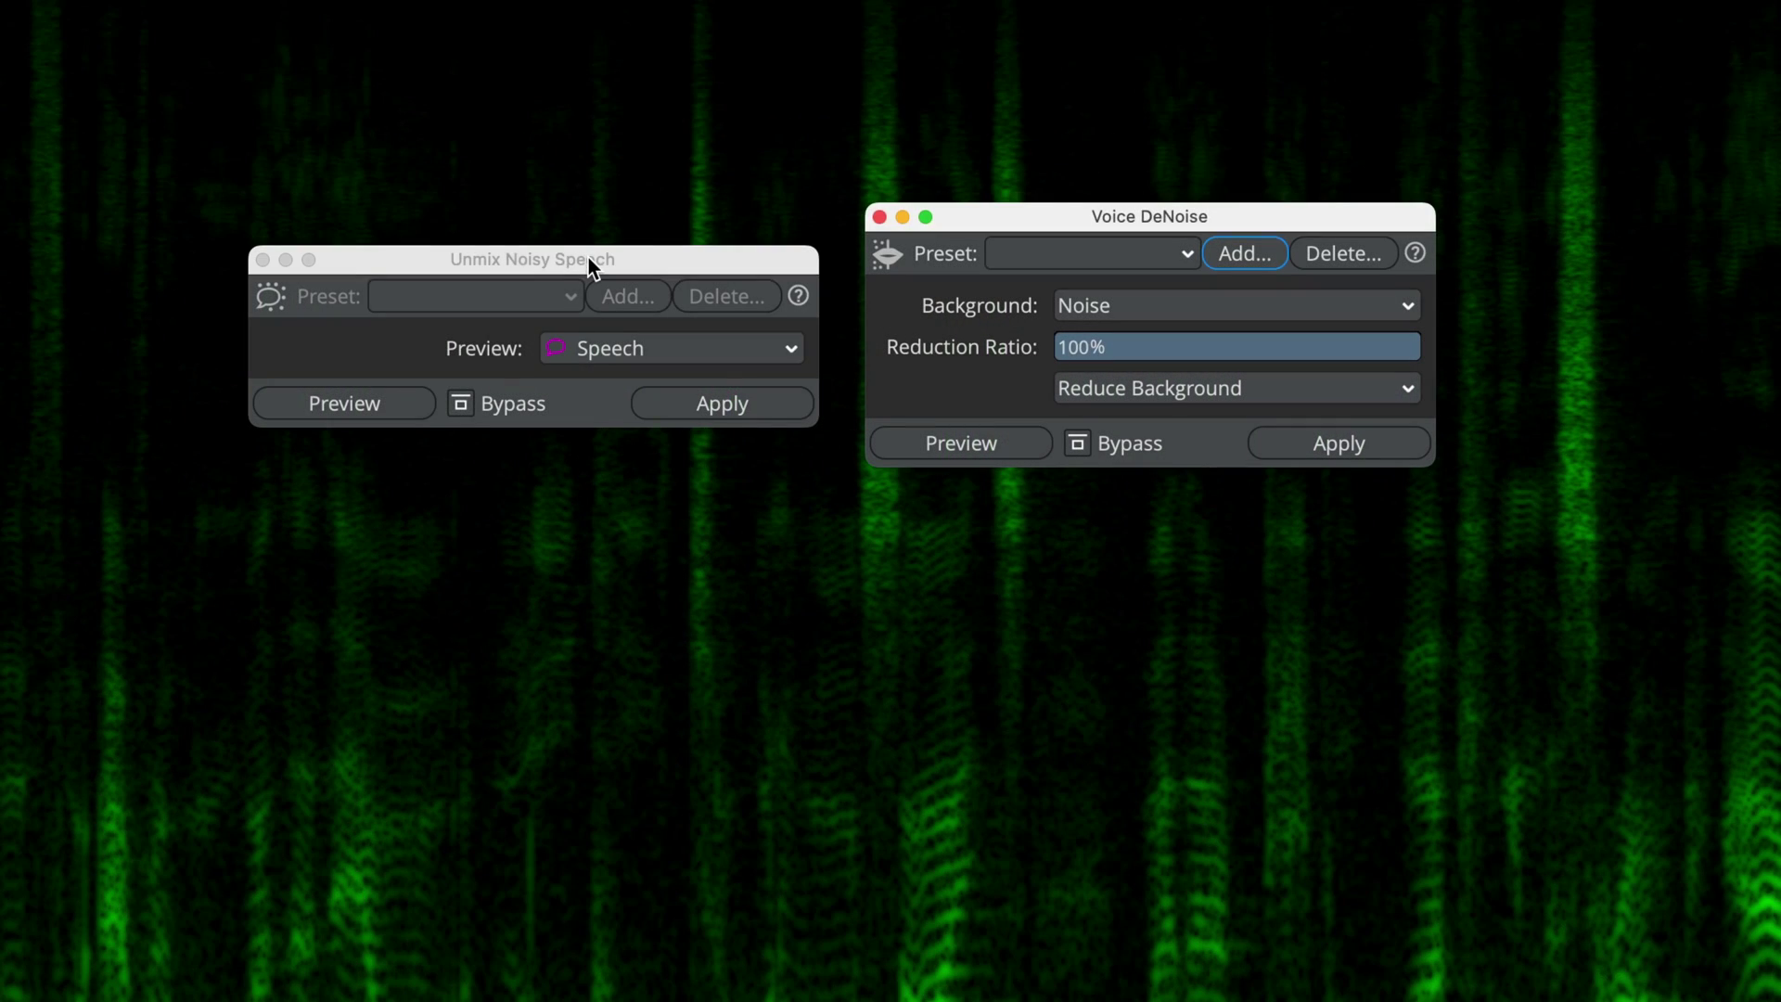
left_click(588, 259)
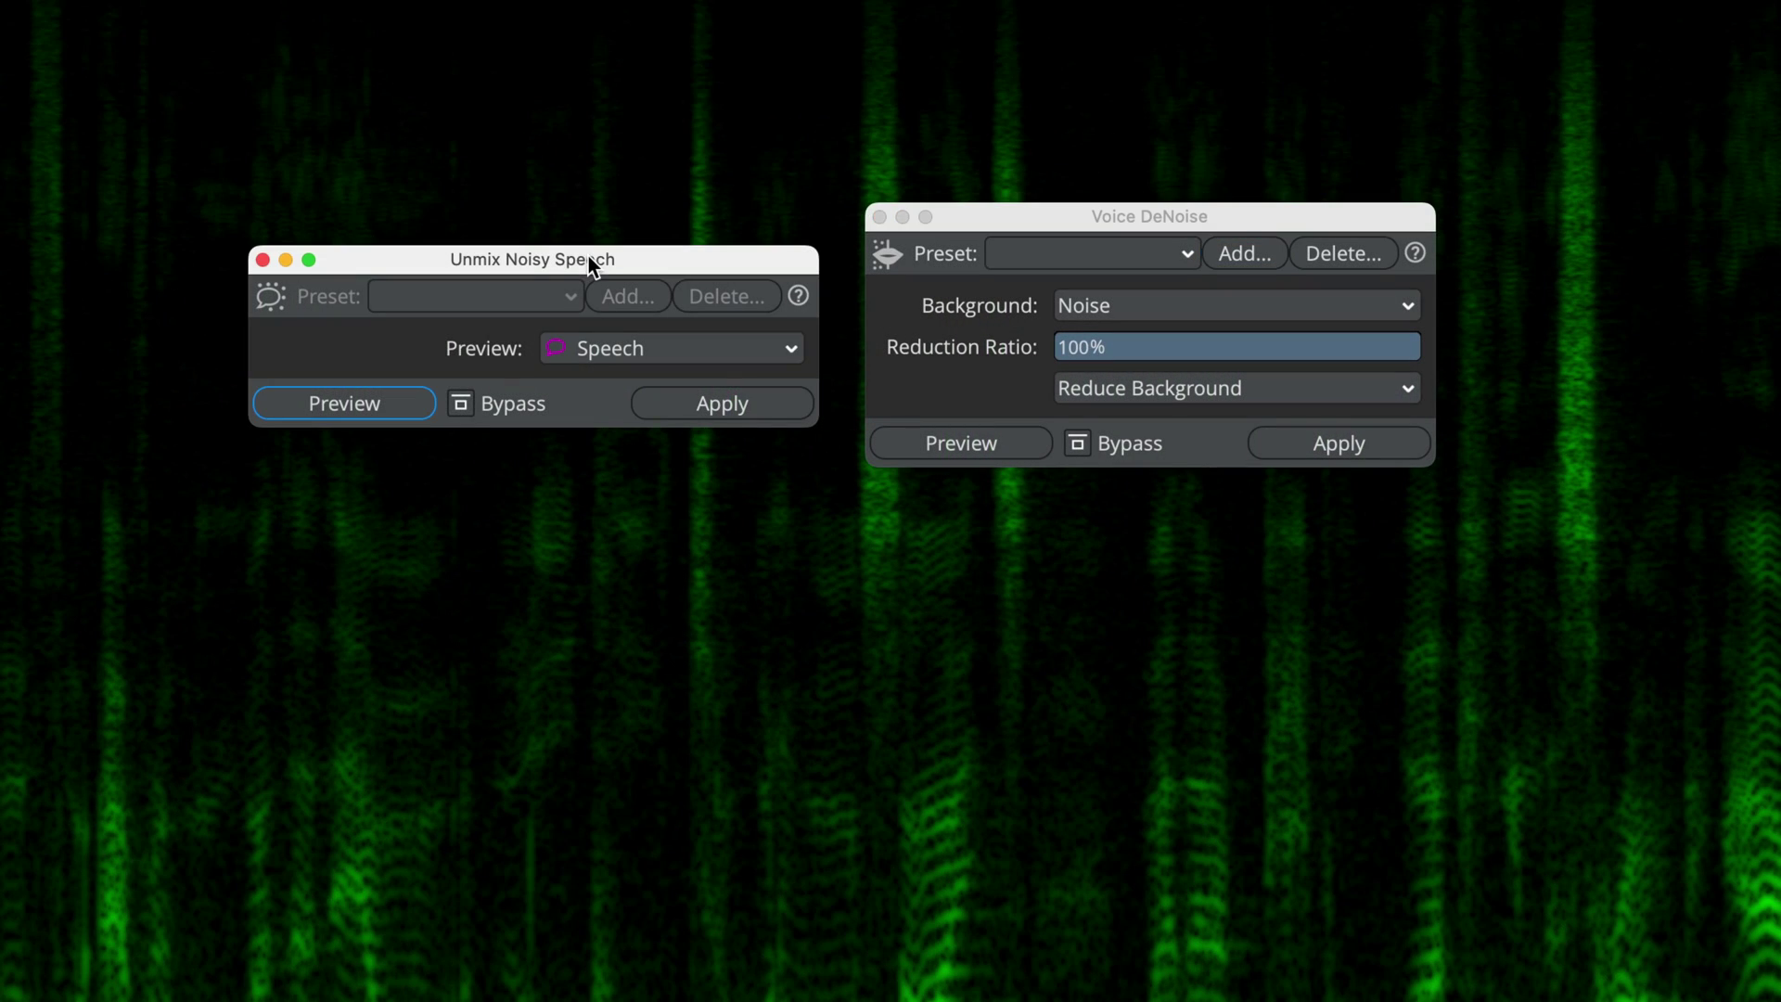
left_click(1226, 226)
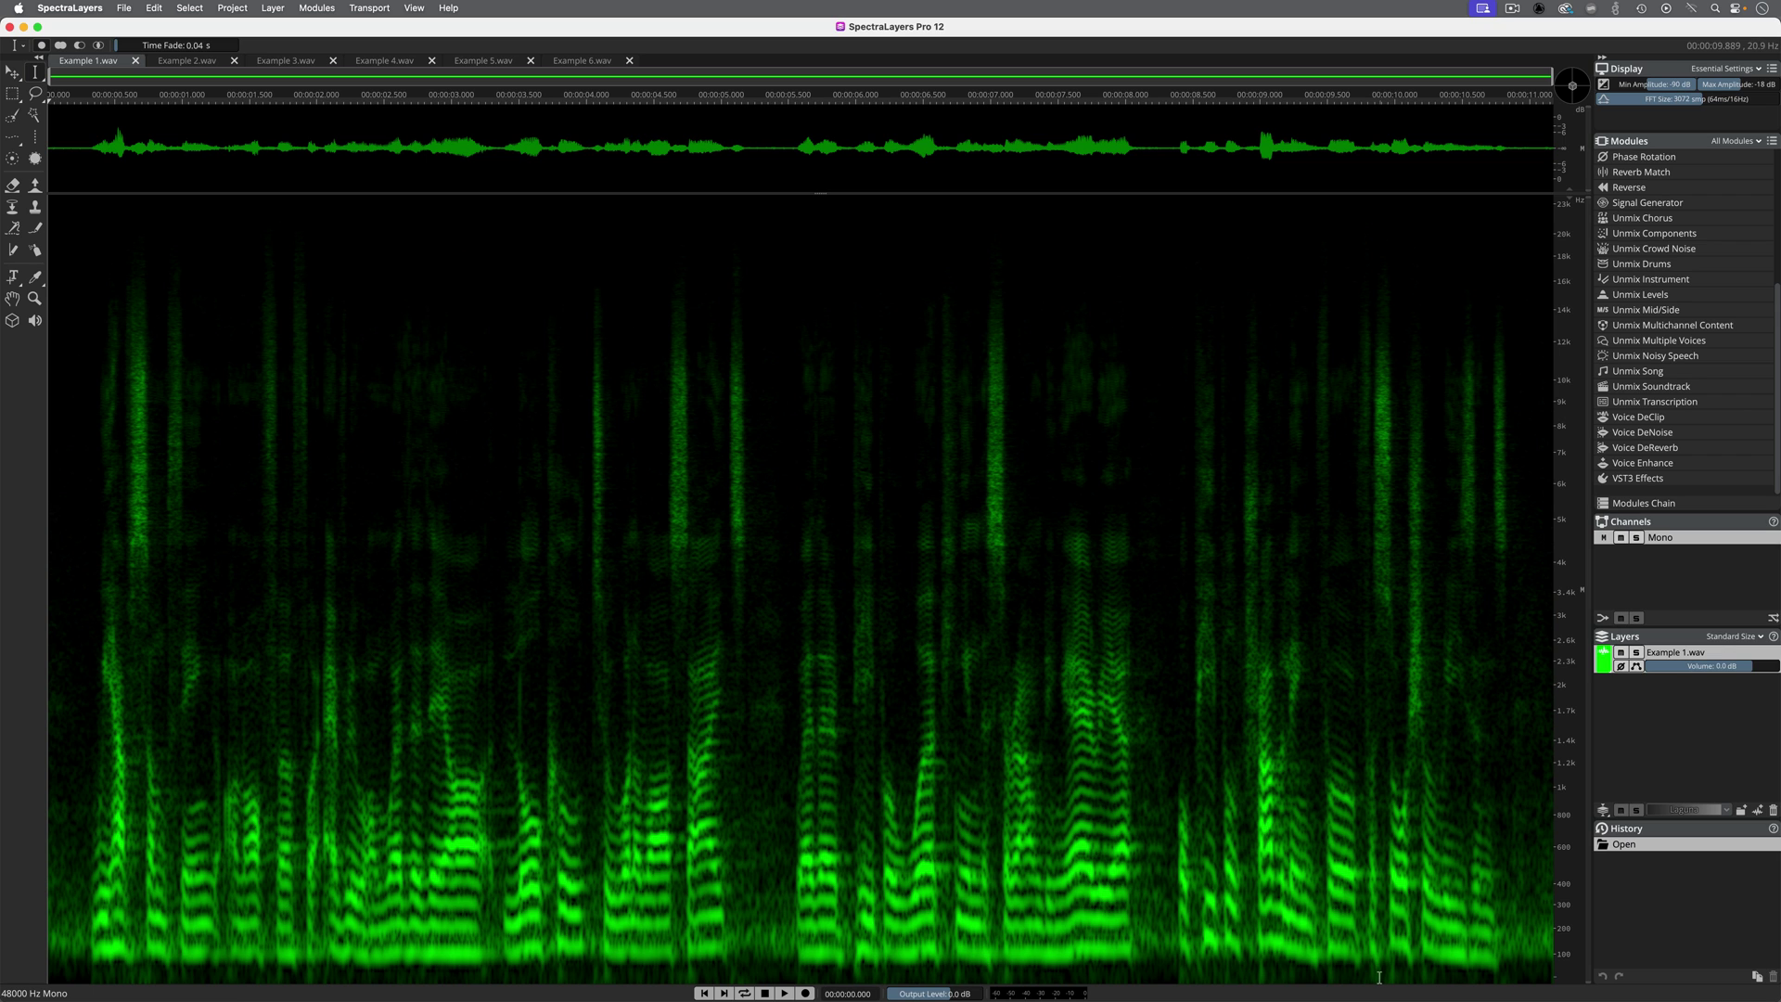
Step: View the spectrograms of Example 2.wav through Example 6.wav, and play back Example 1.wav
left_click(190, 61)
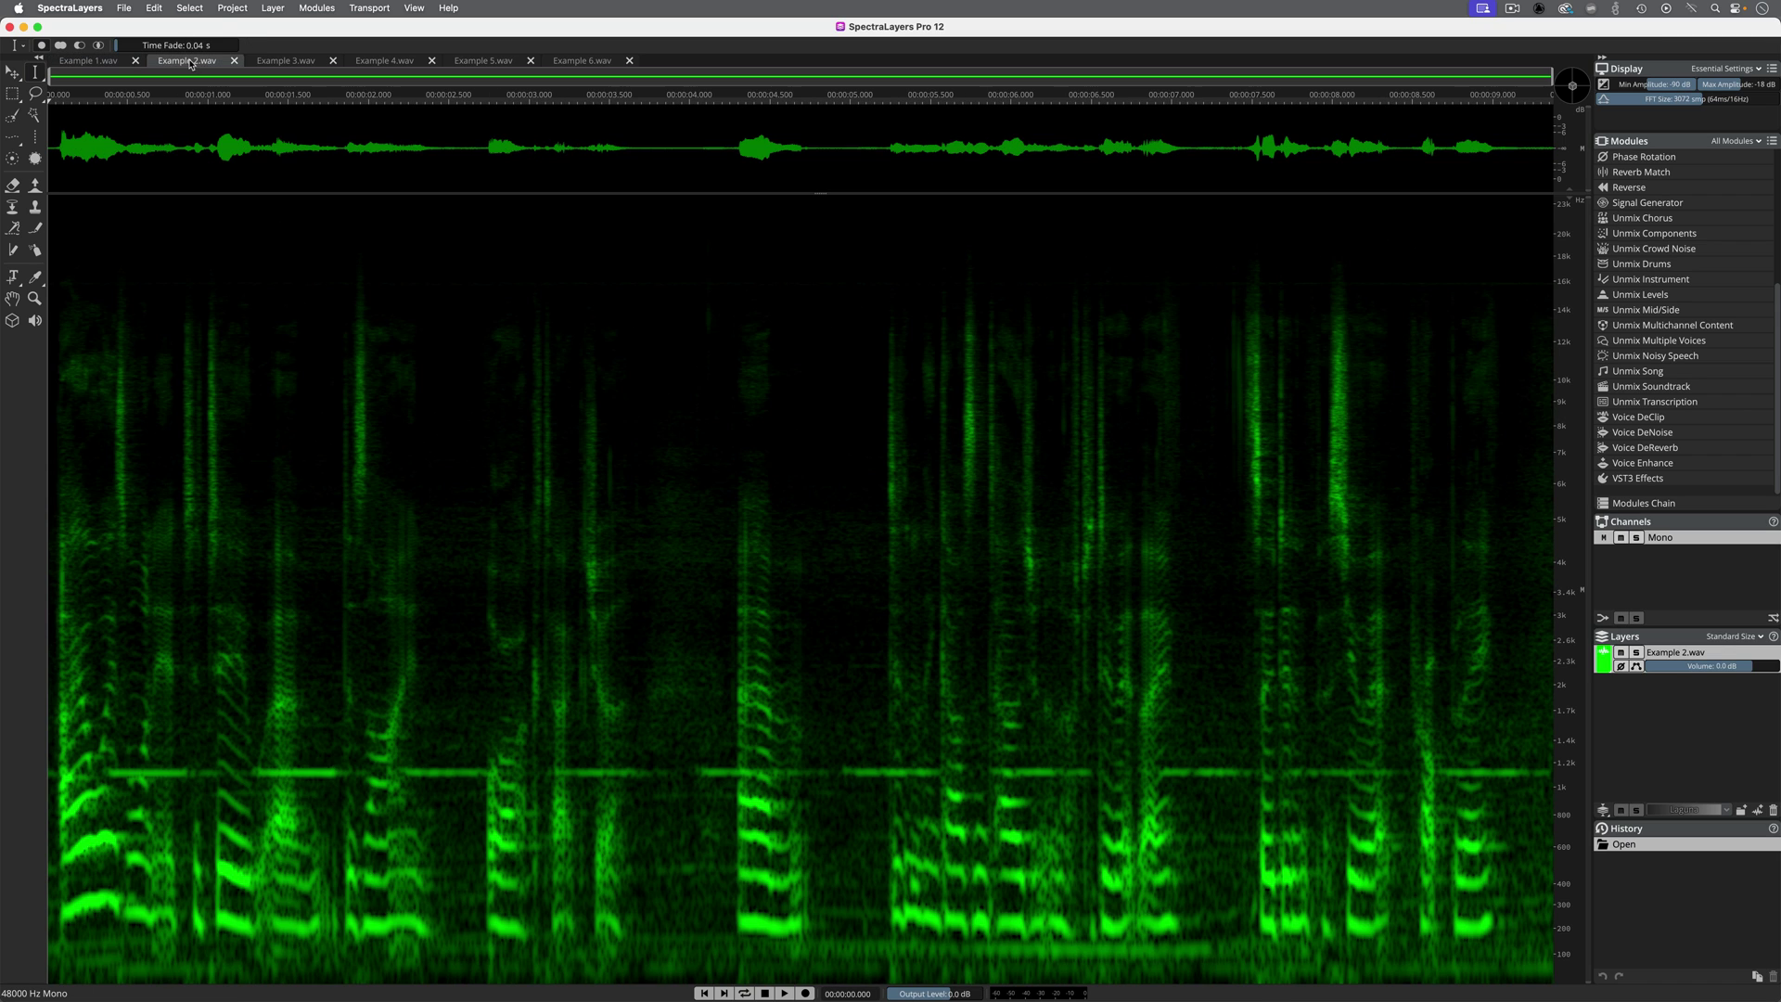
left_click(285, 63)
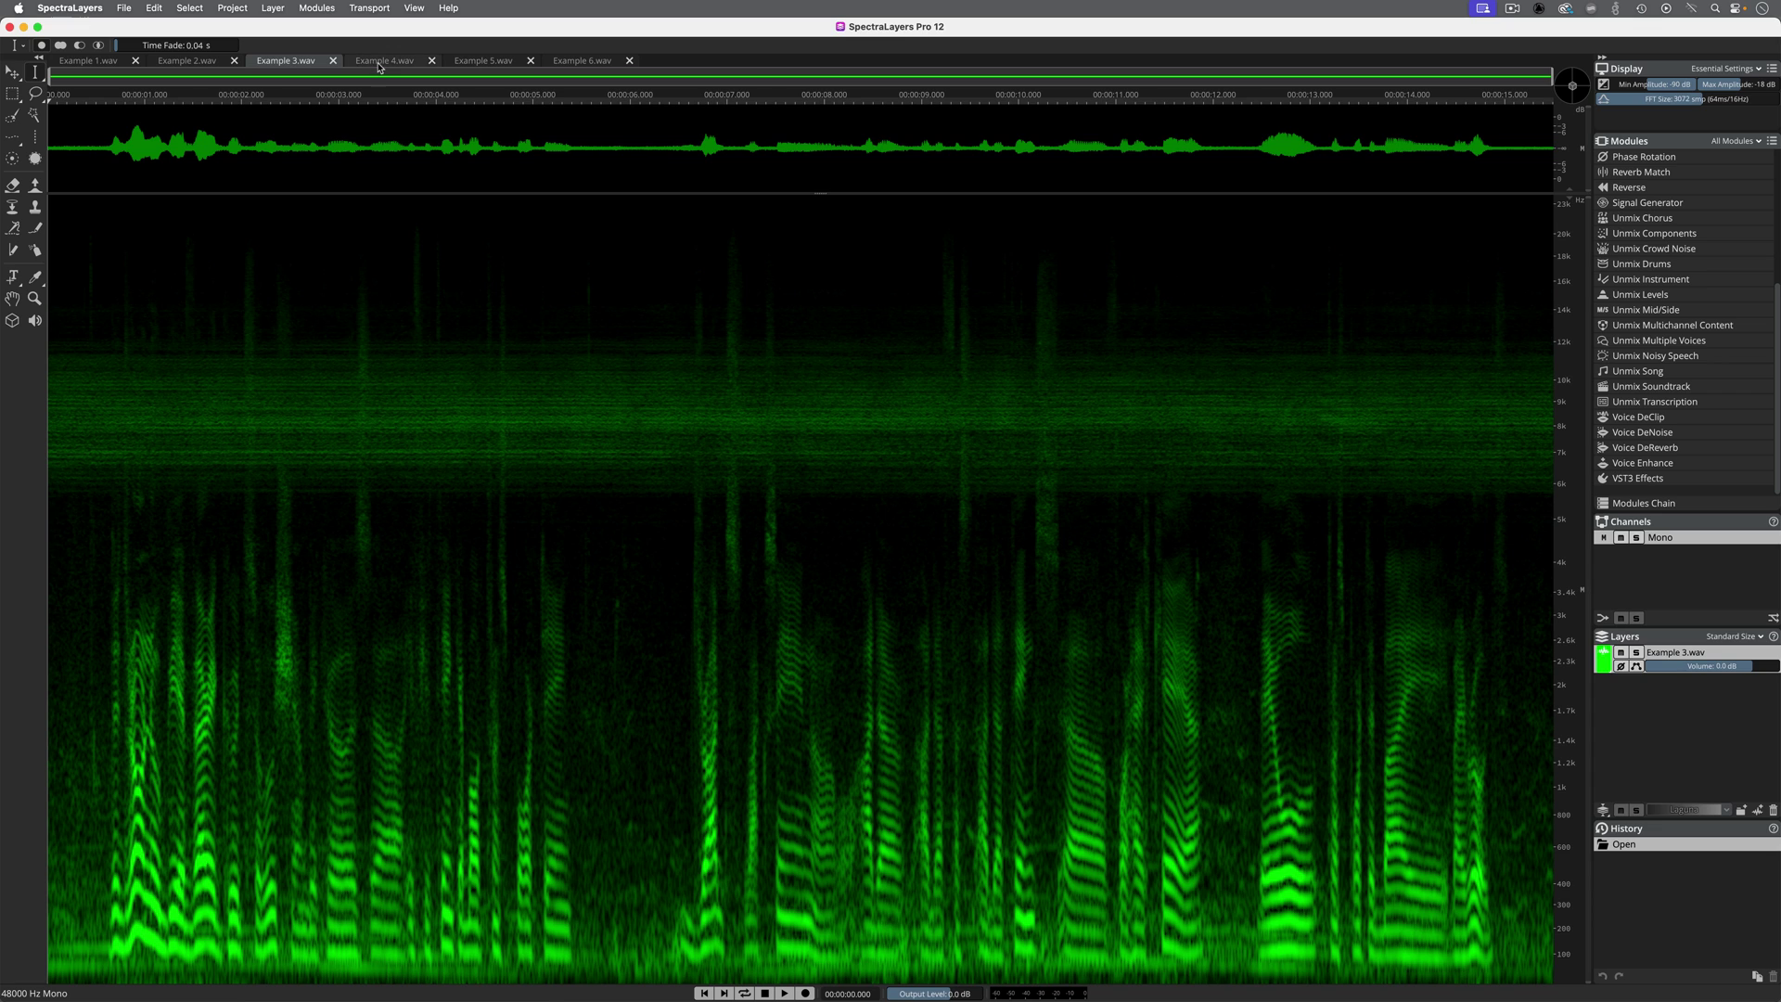
left_click(380, 65)
left_click(470, 67)
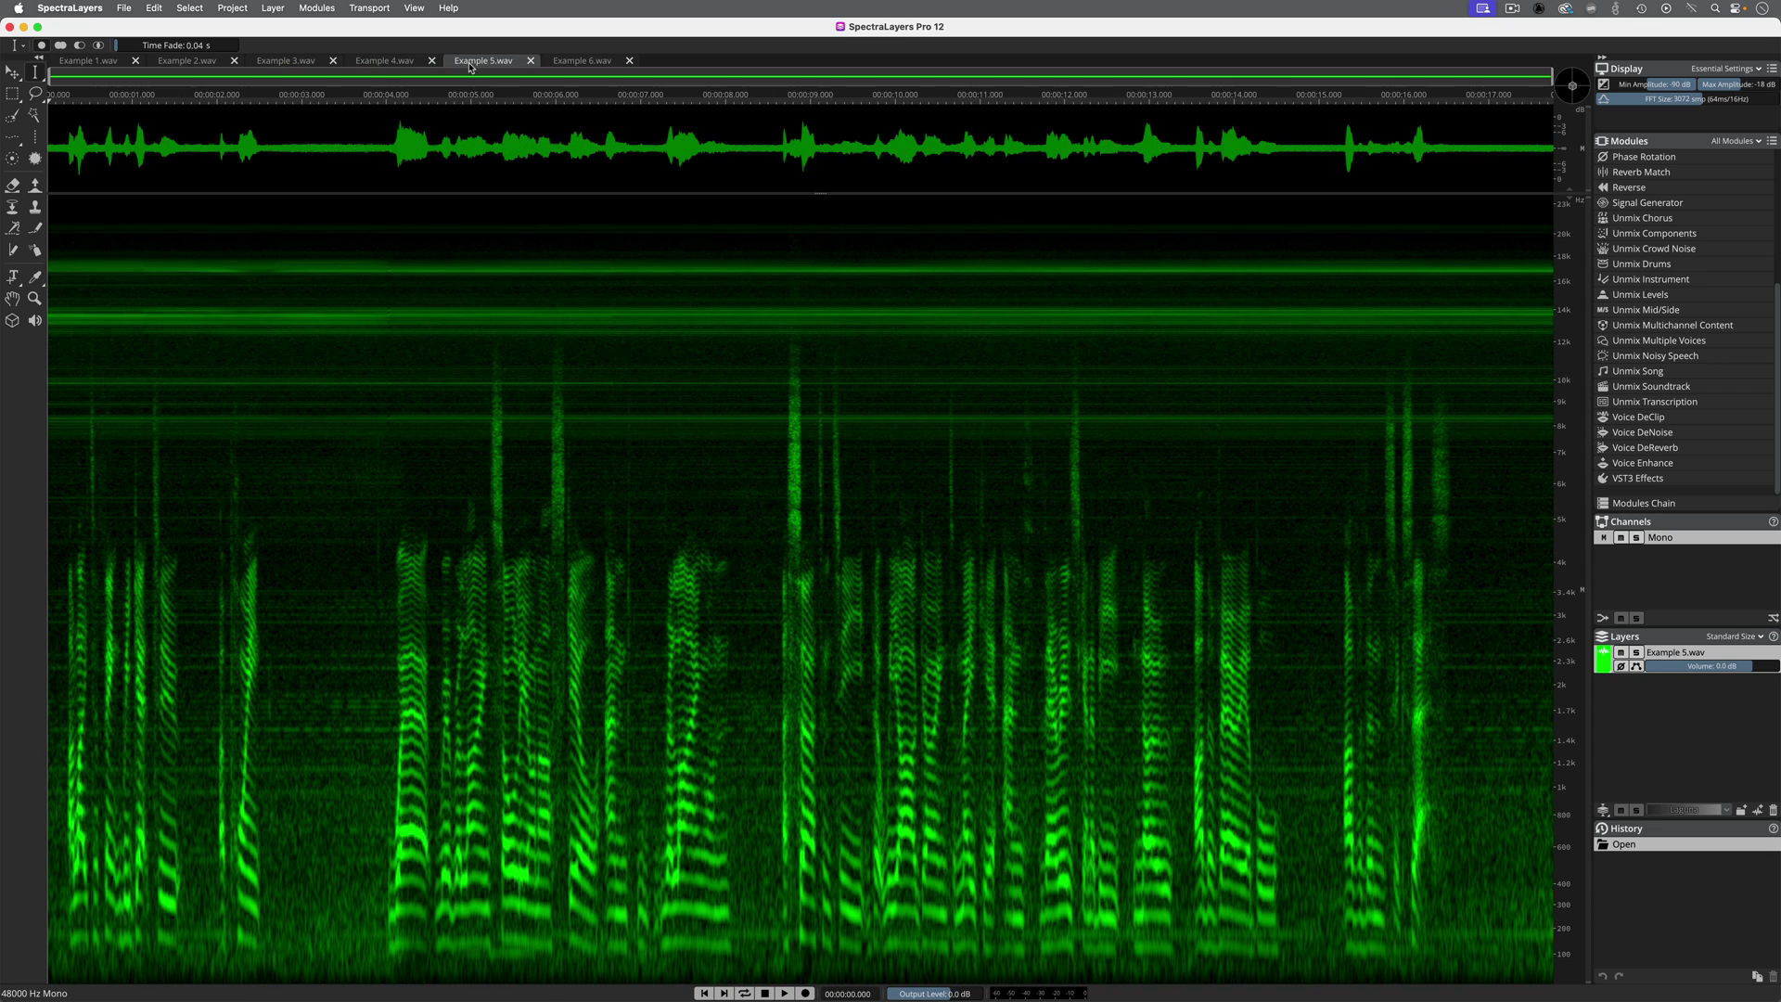
left_click(573, 65)
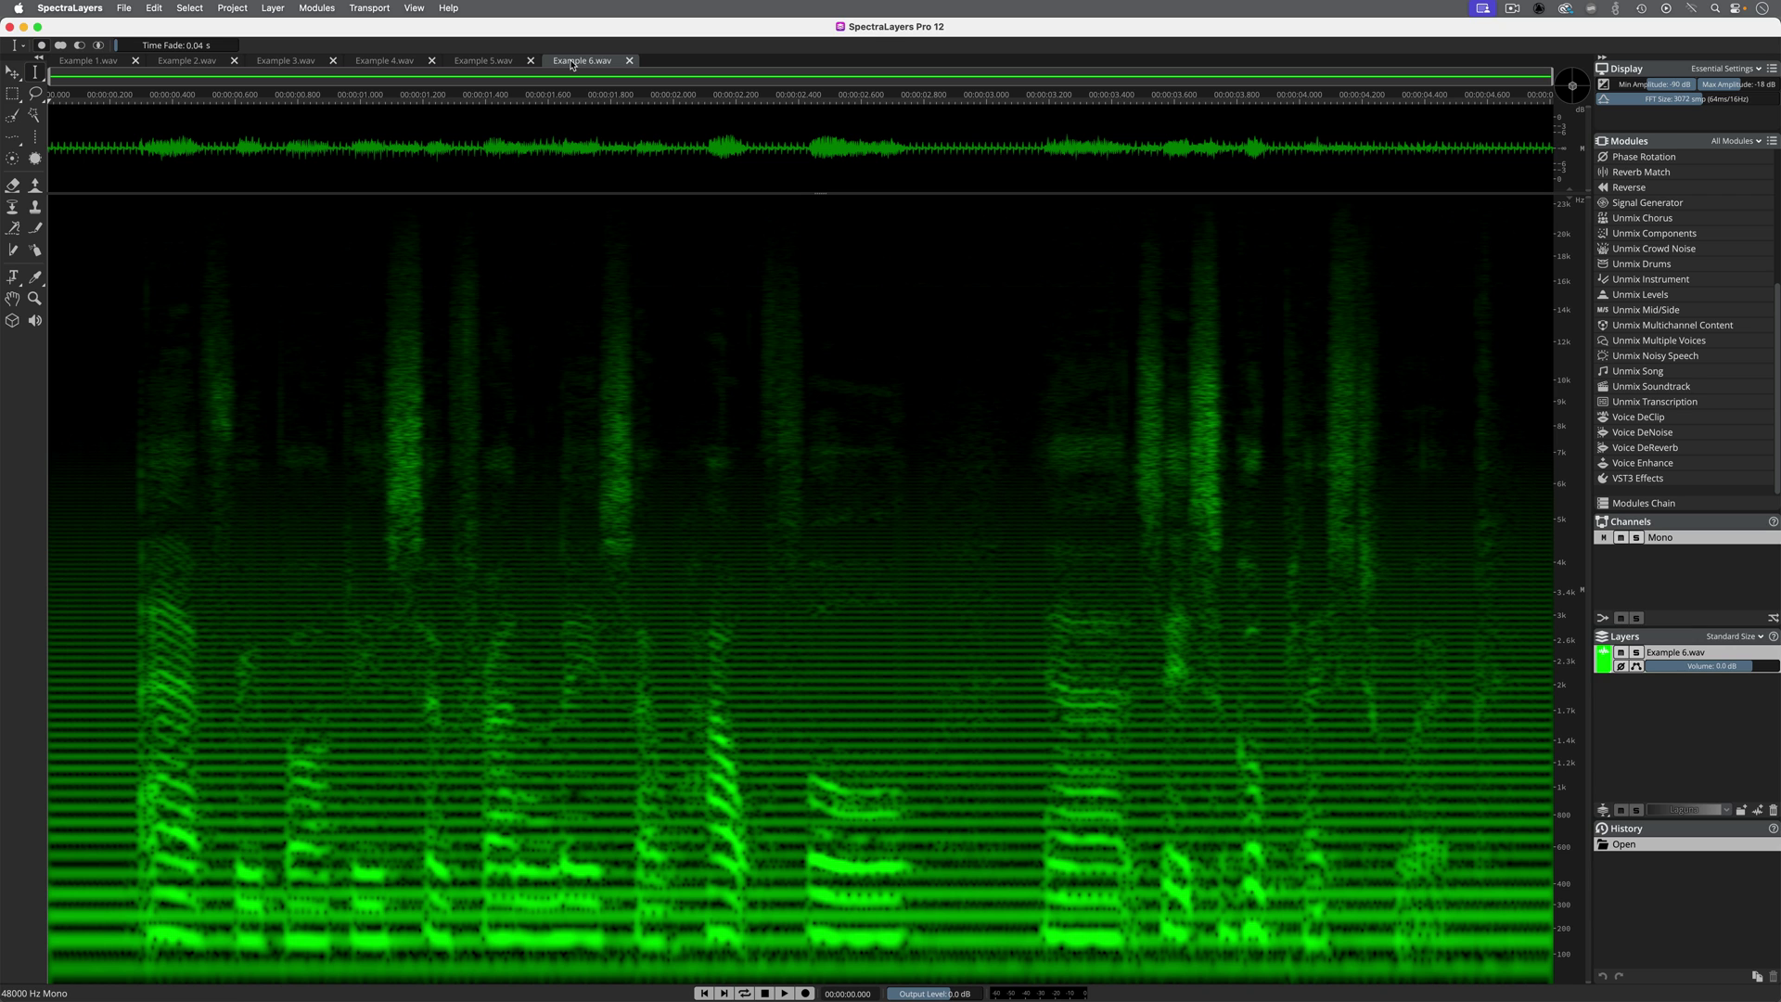
left_click(88, 61)
key("space")
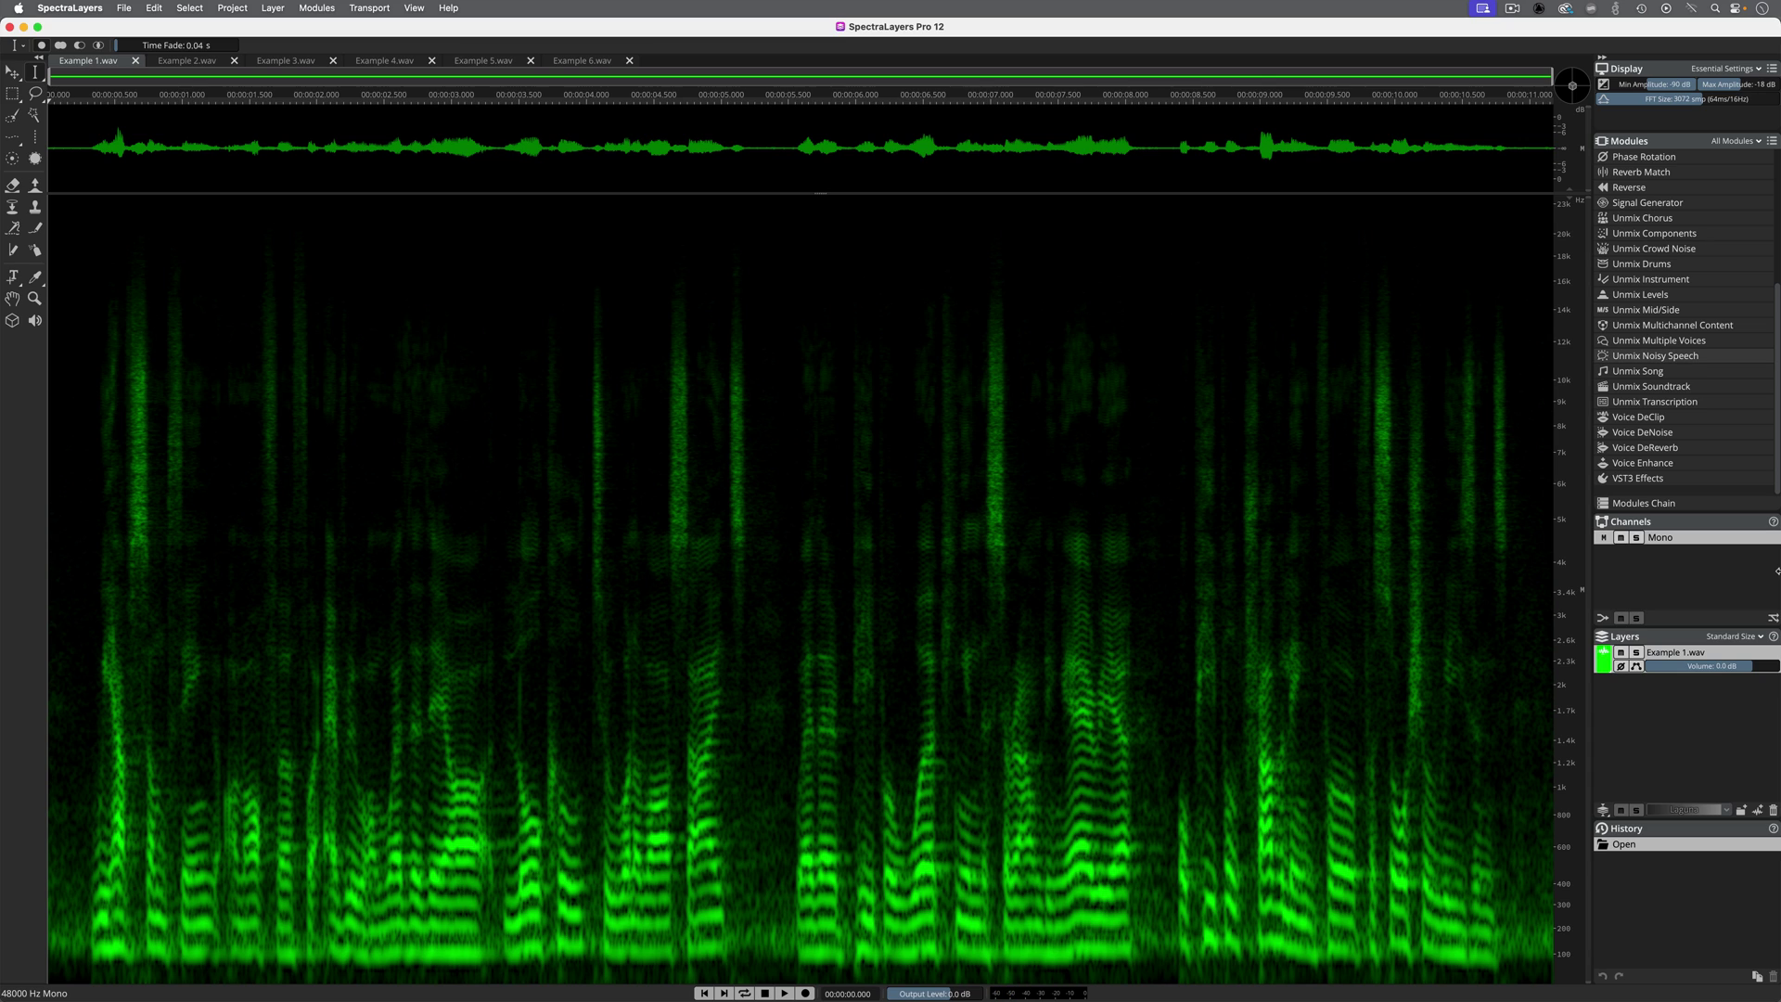
Step: Preview the Speech and Noise outputs of Unmix Noisy Speech on Example 1.wav, and apply the module
left_click(1660, 361)
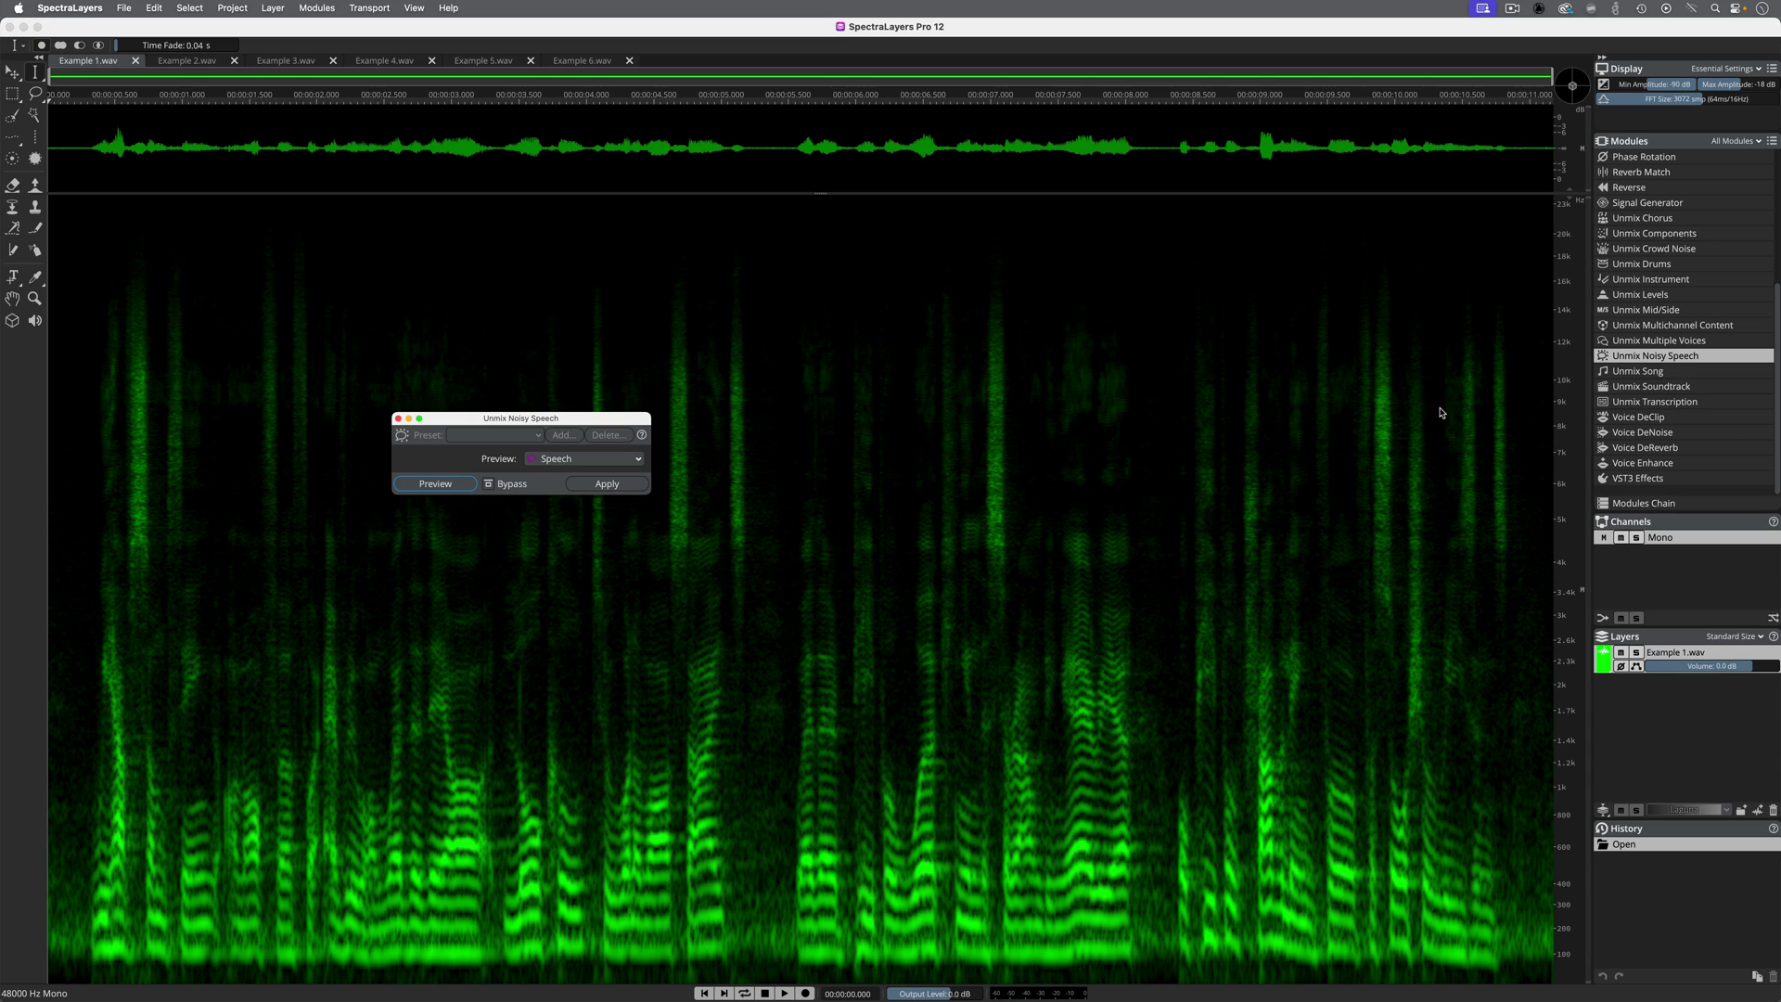
left_click(593, 459)
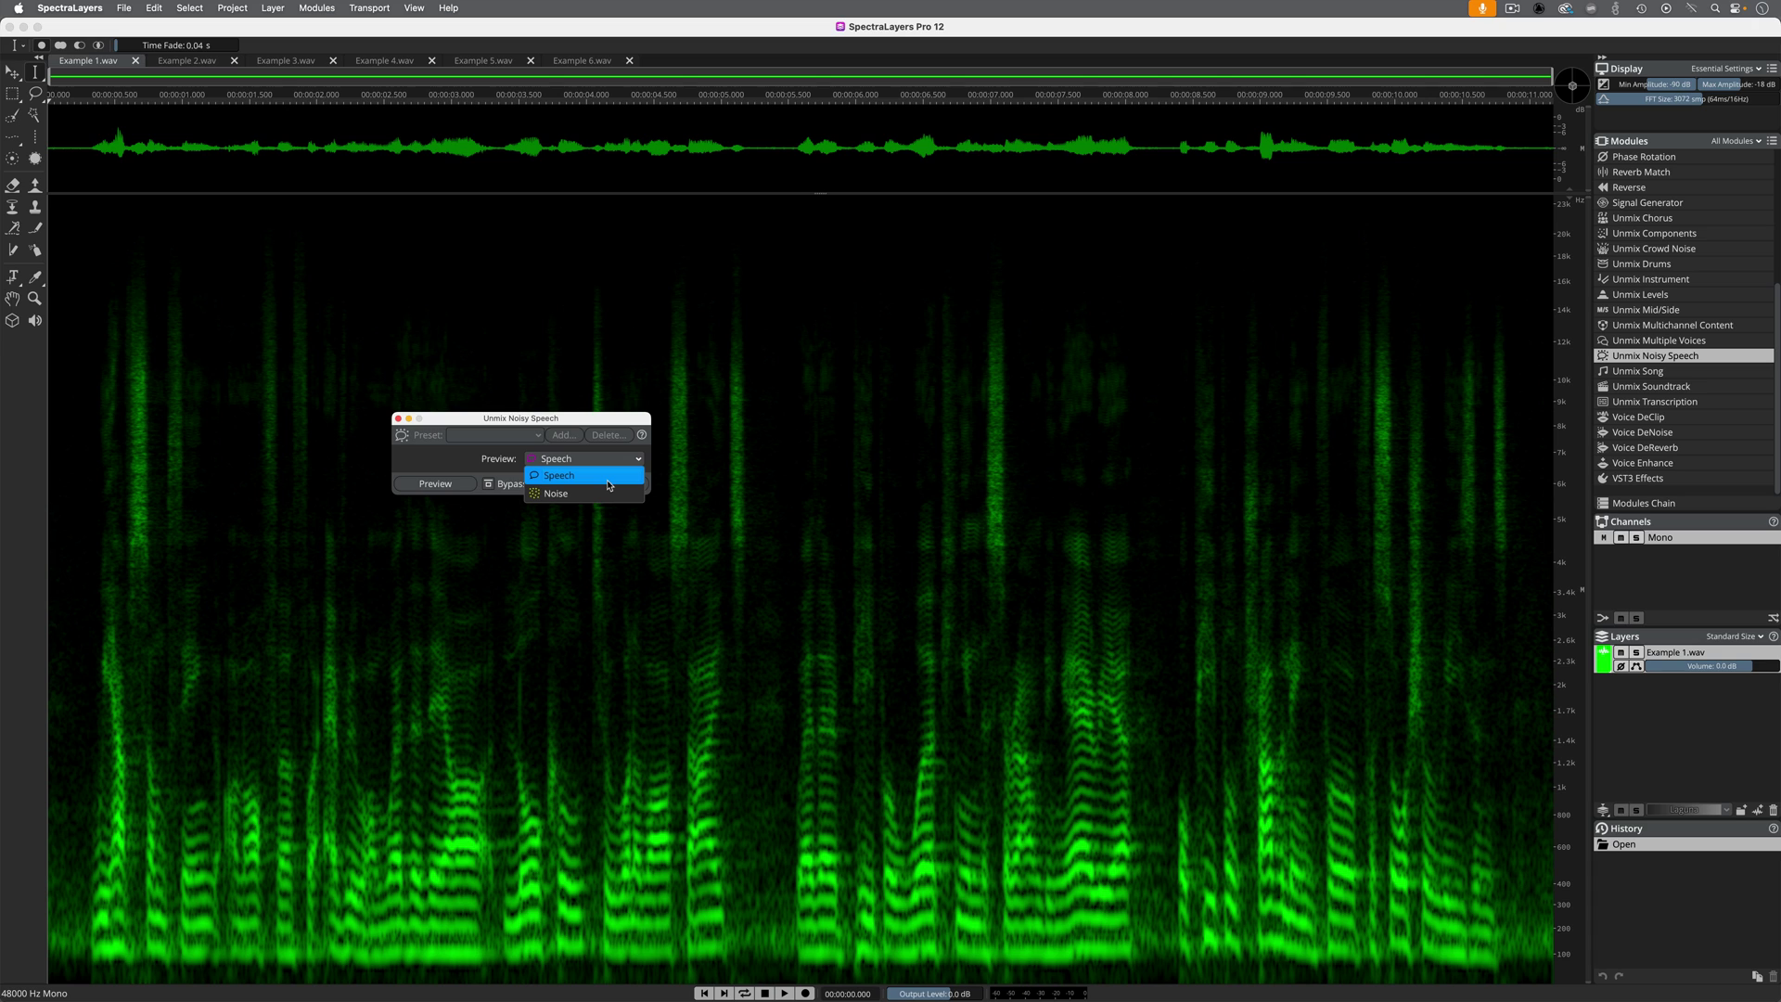
left_click(462, 462)
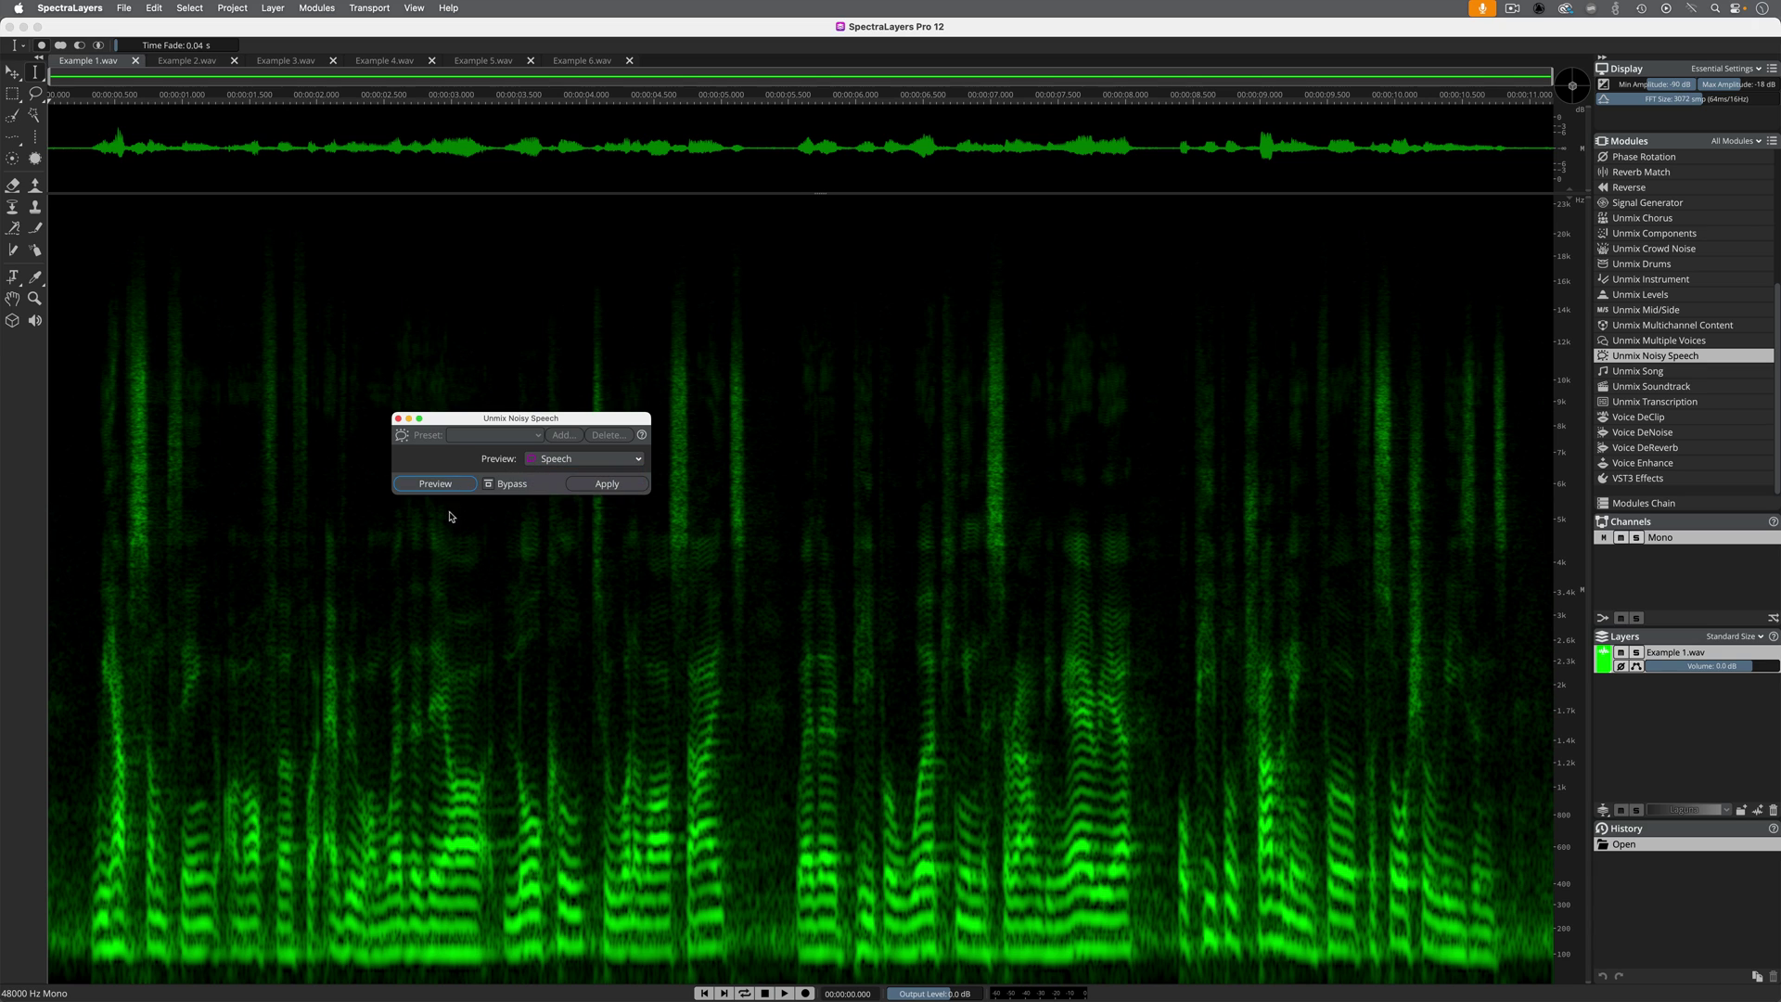
left_click(450, 483)
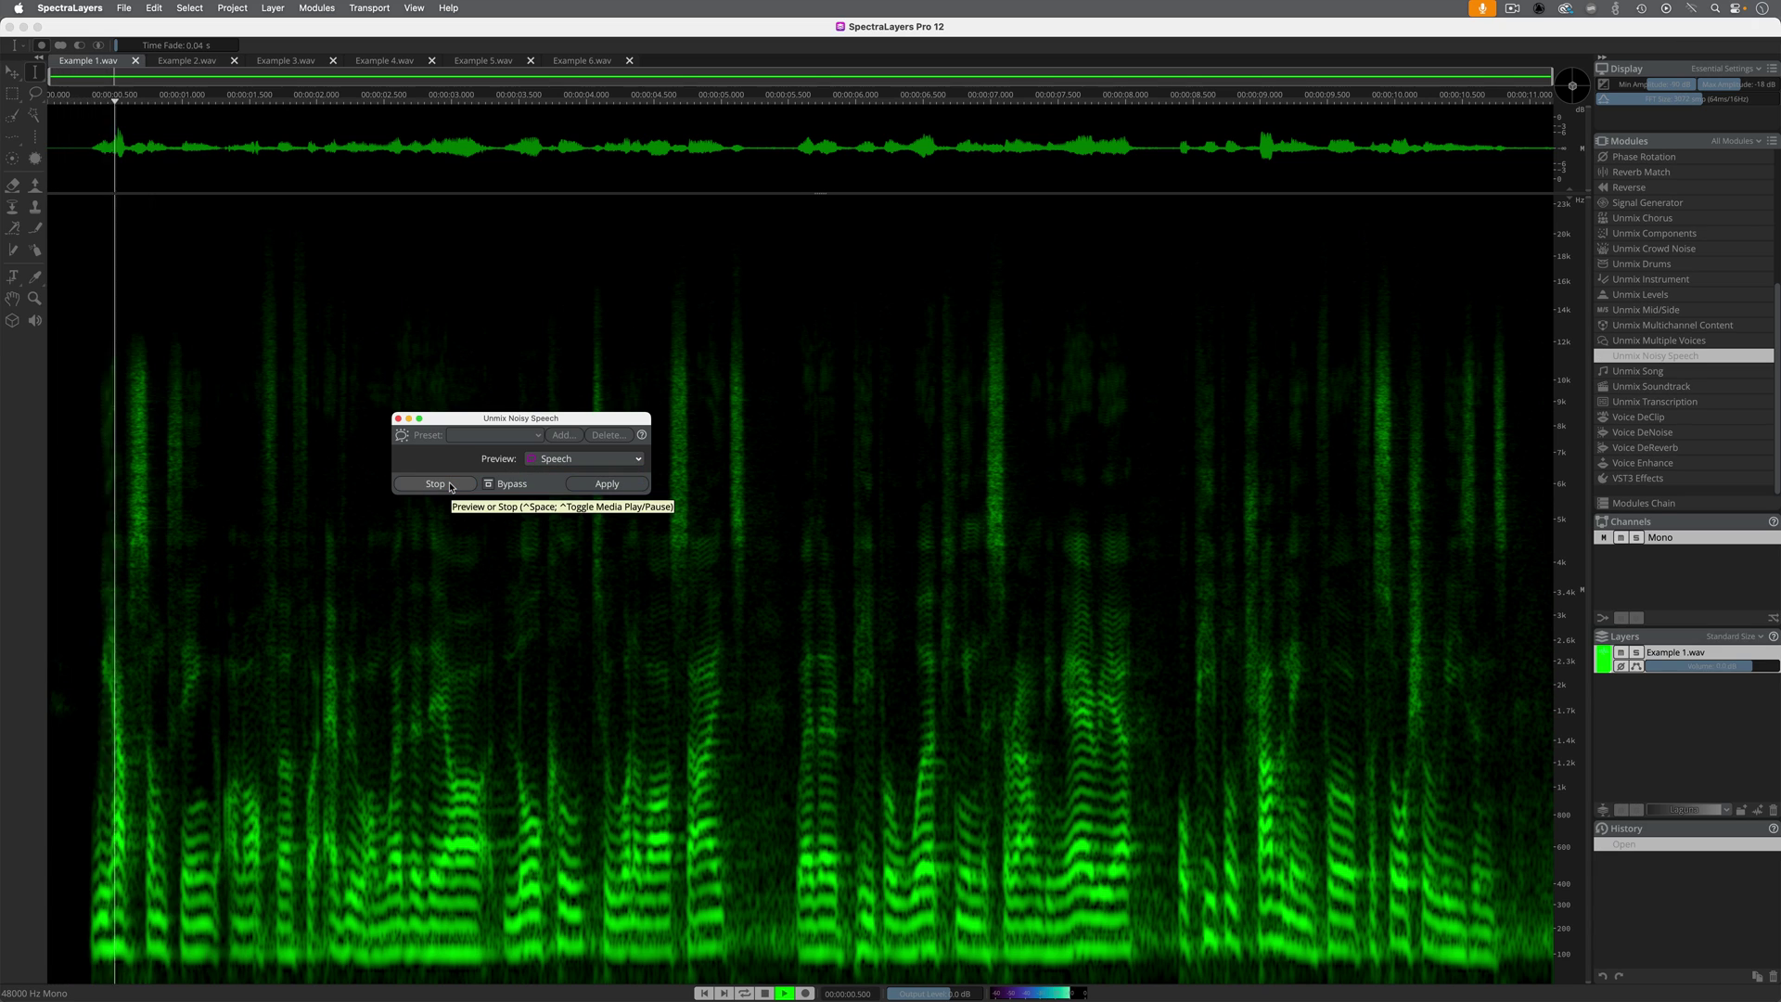
left_click(599, 459)
left_click(552, 478)
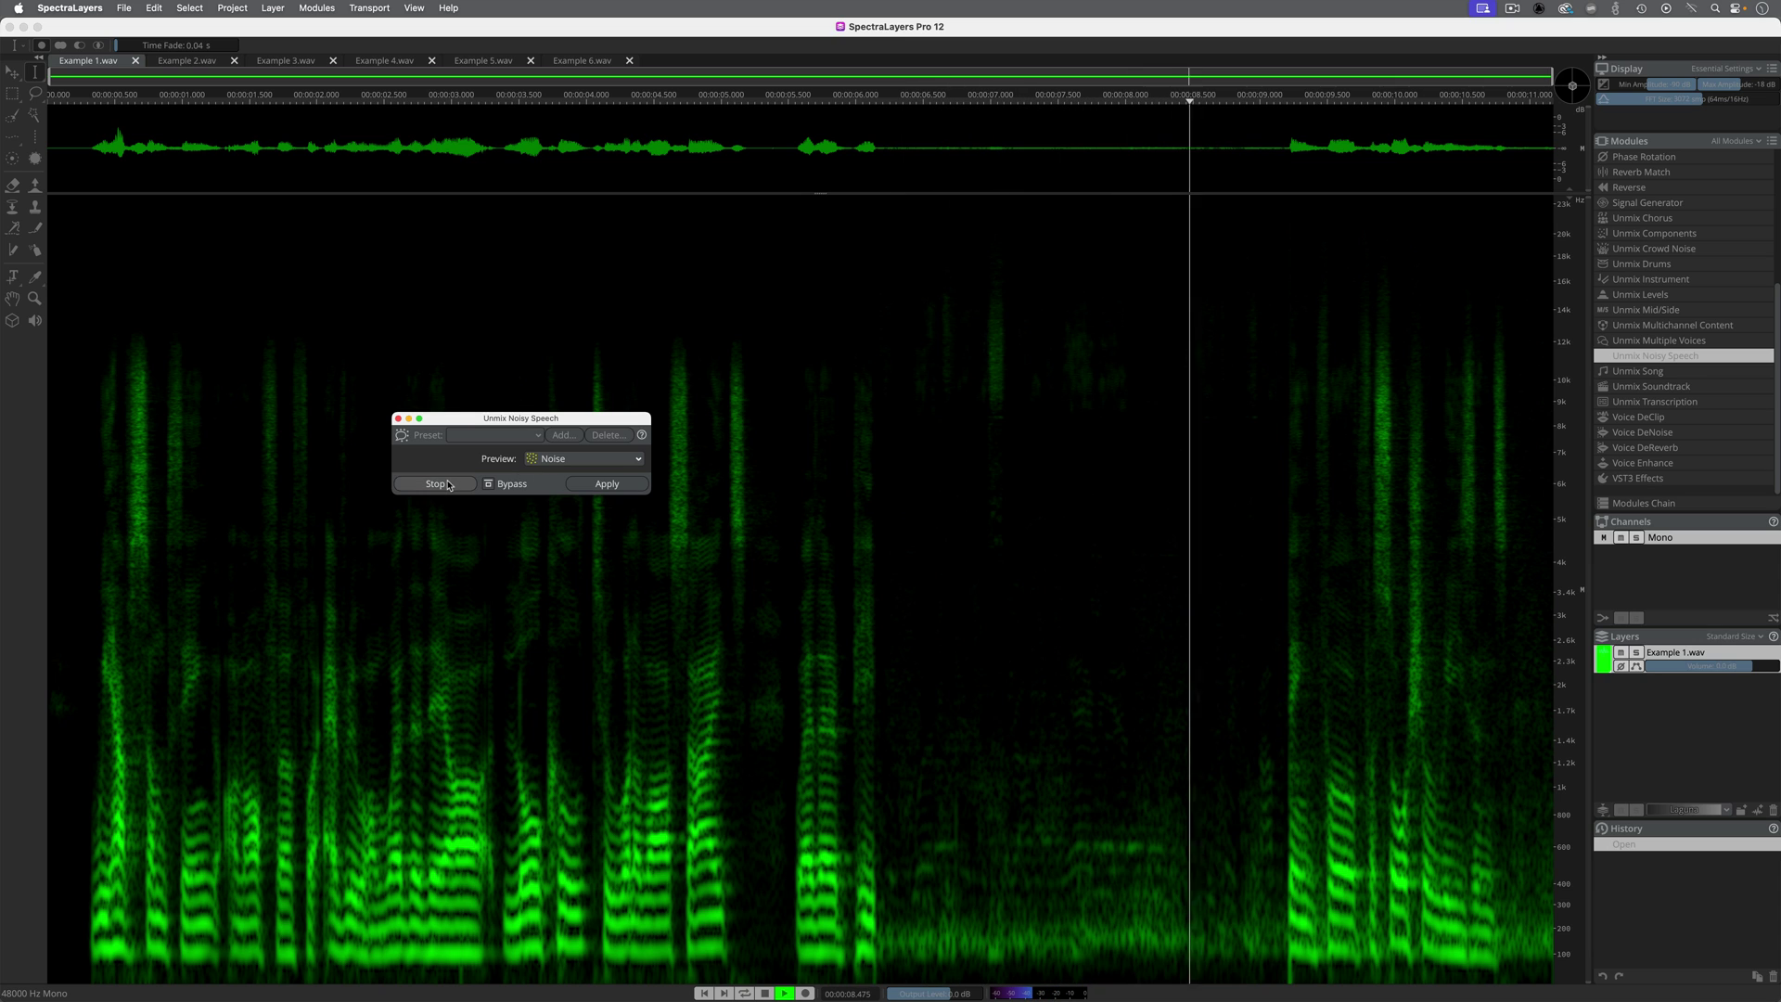
key("space")
left_click(620, 483)
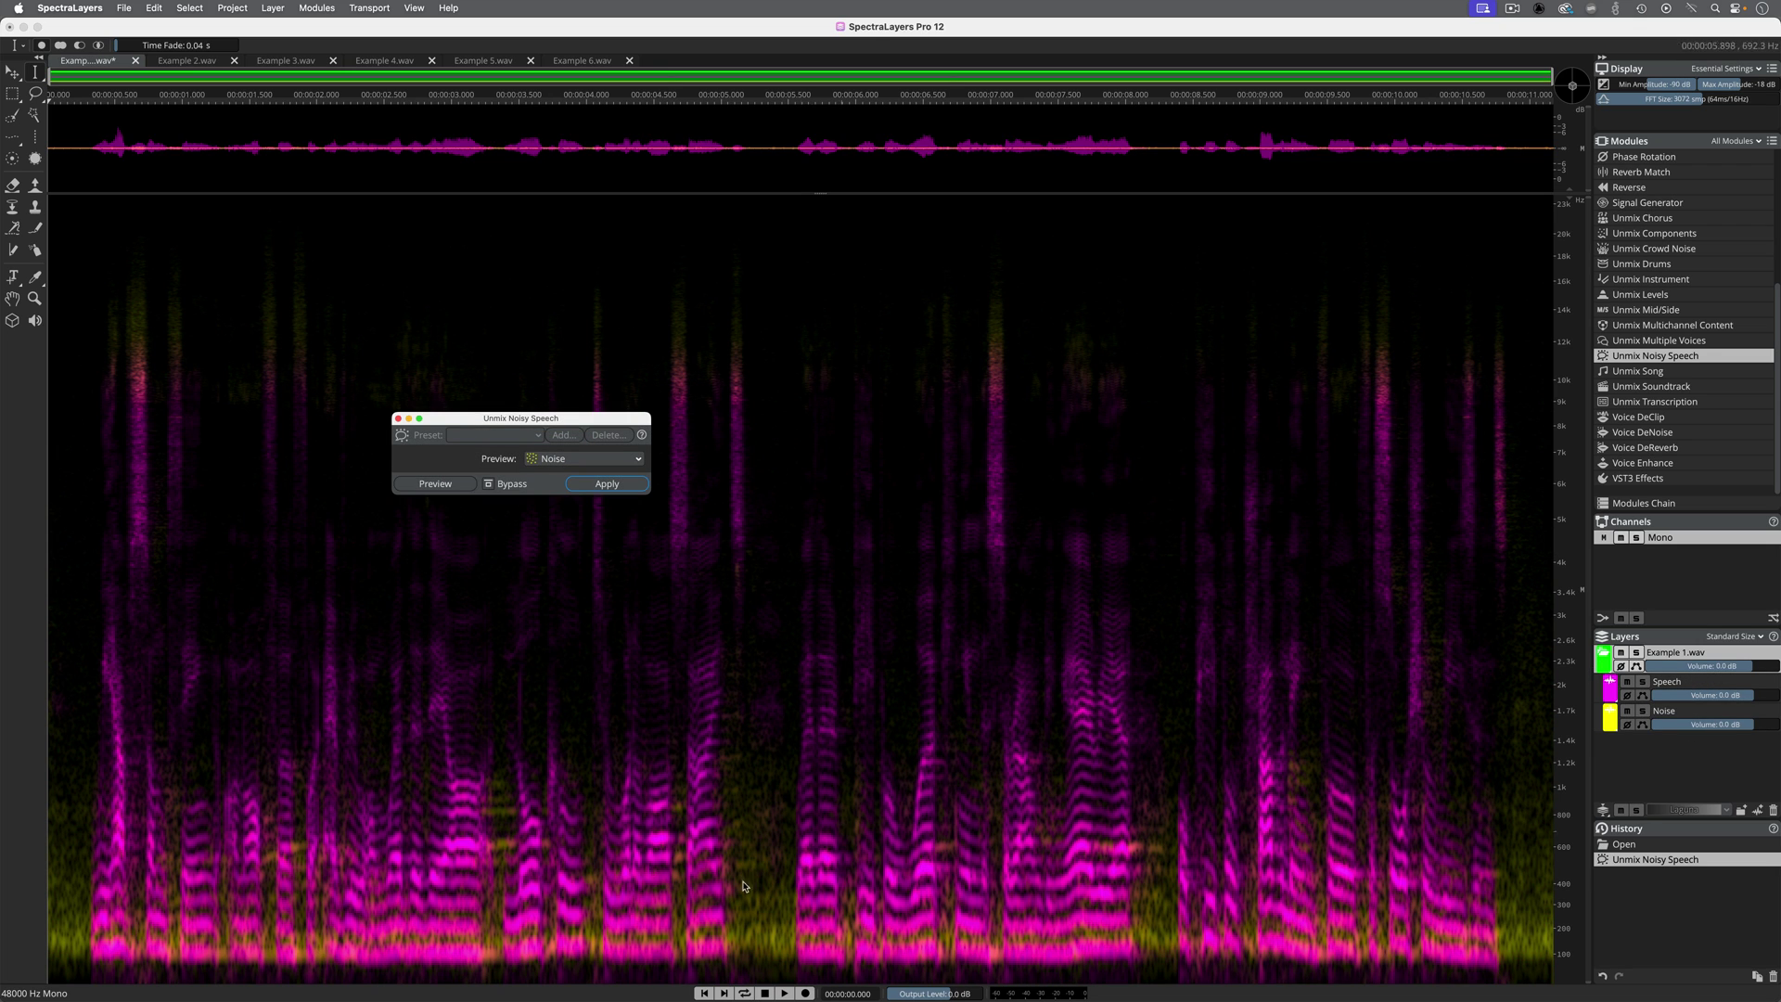
Step: Play back Example 1.wav, soloing the unmixed Noise layer and the Speech layer in turn
key("space")
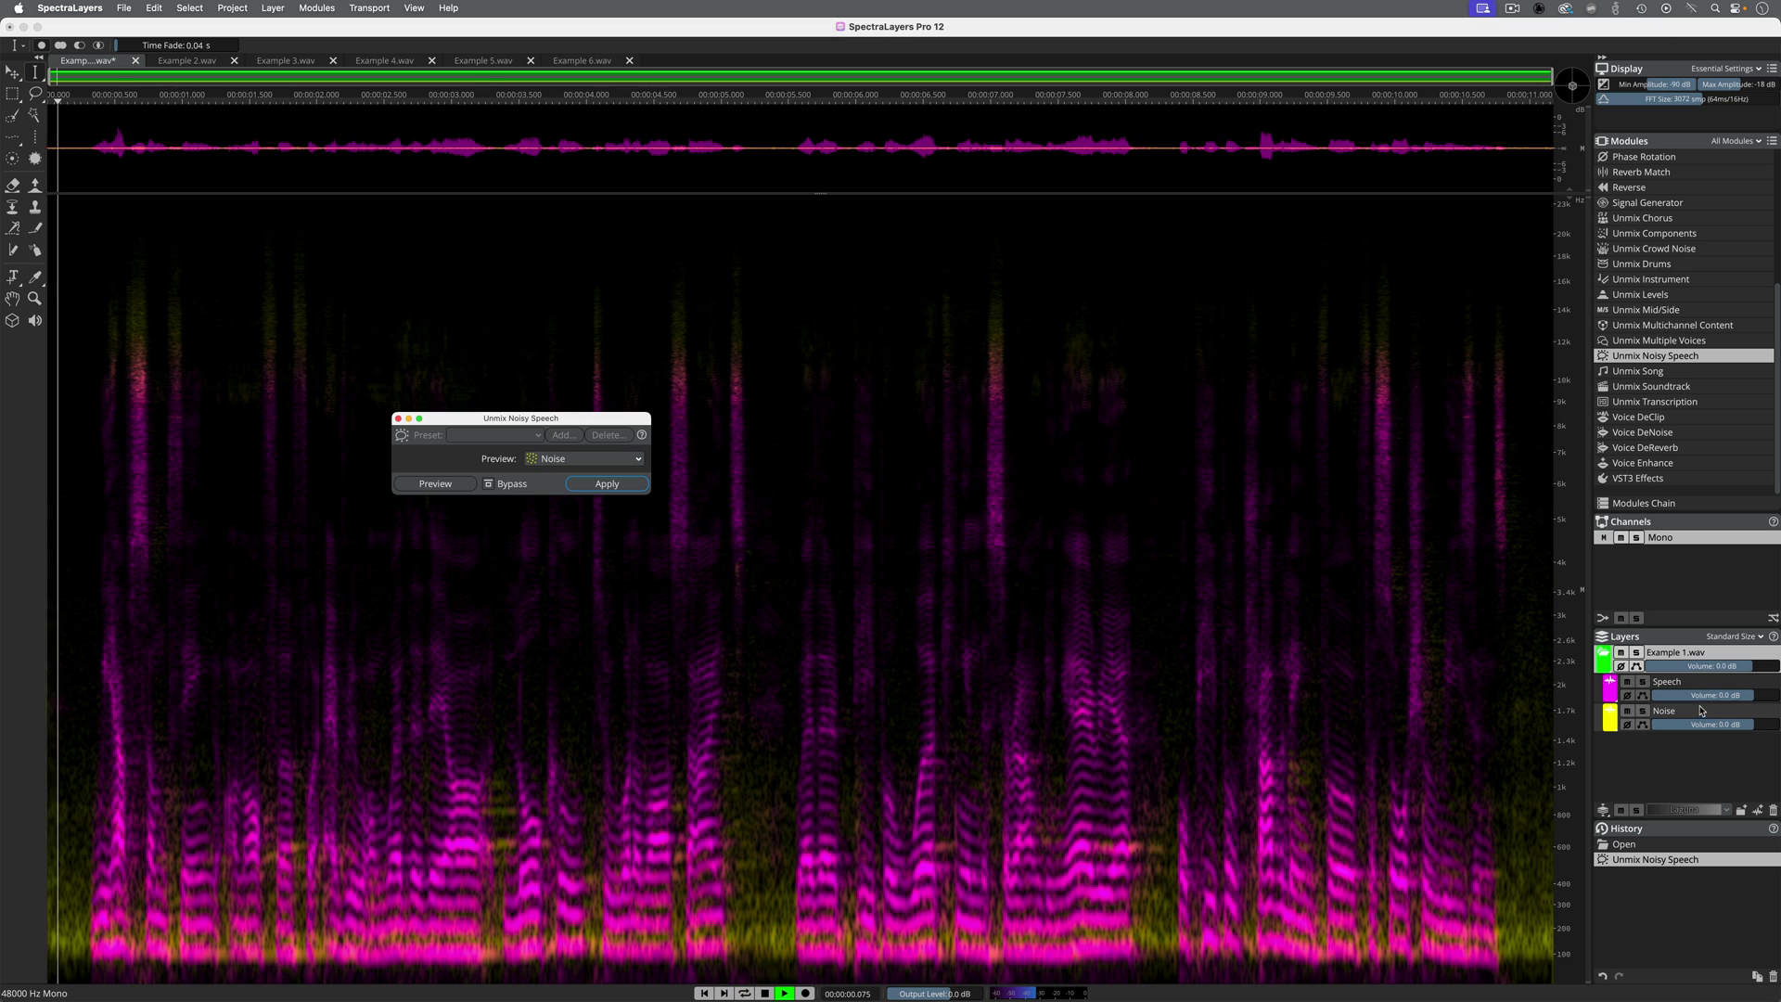
left_click(1644, 712)
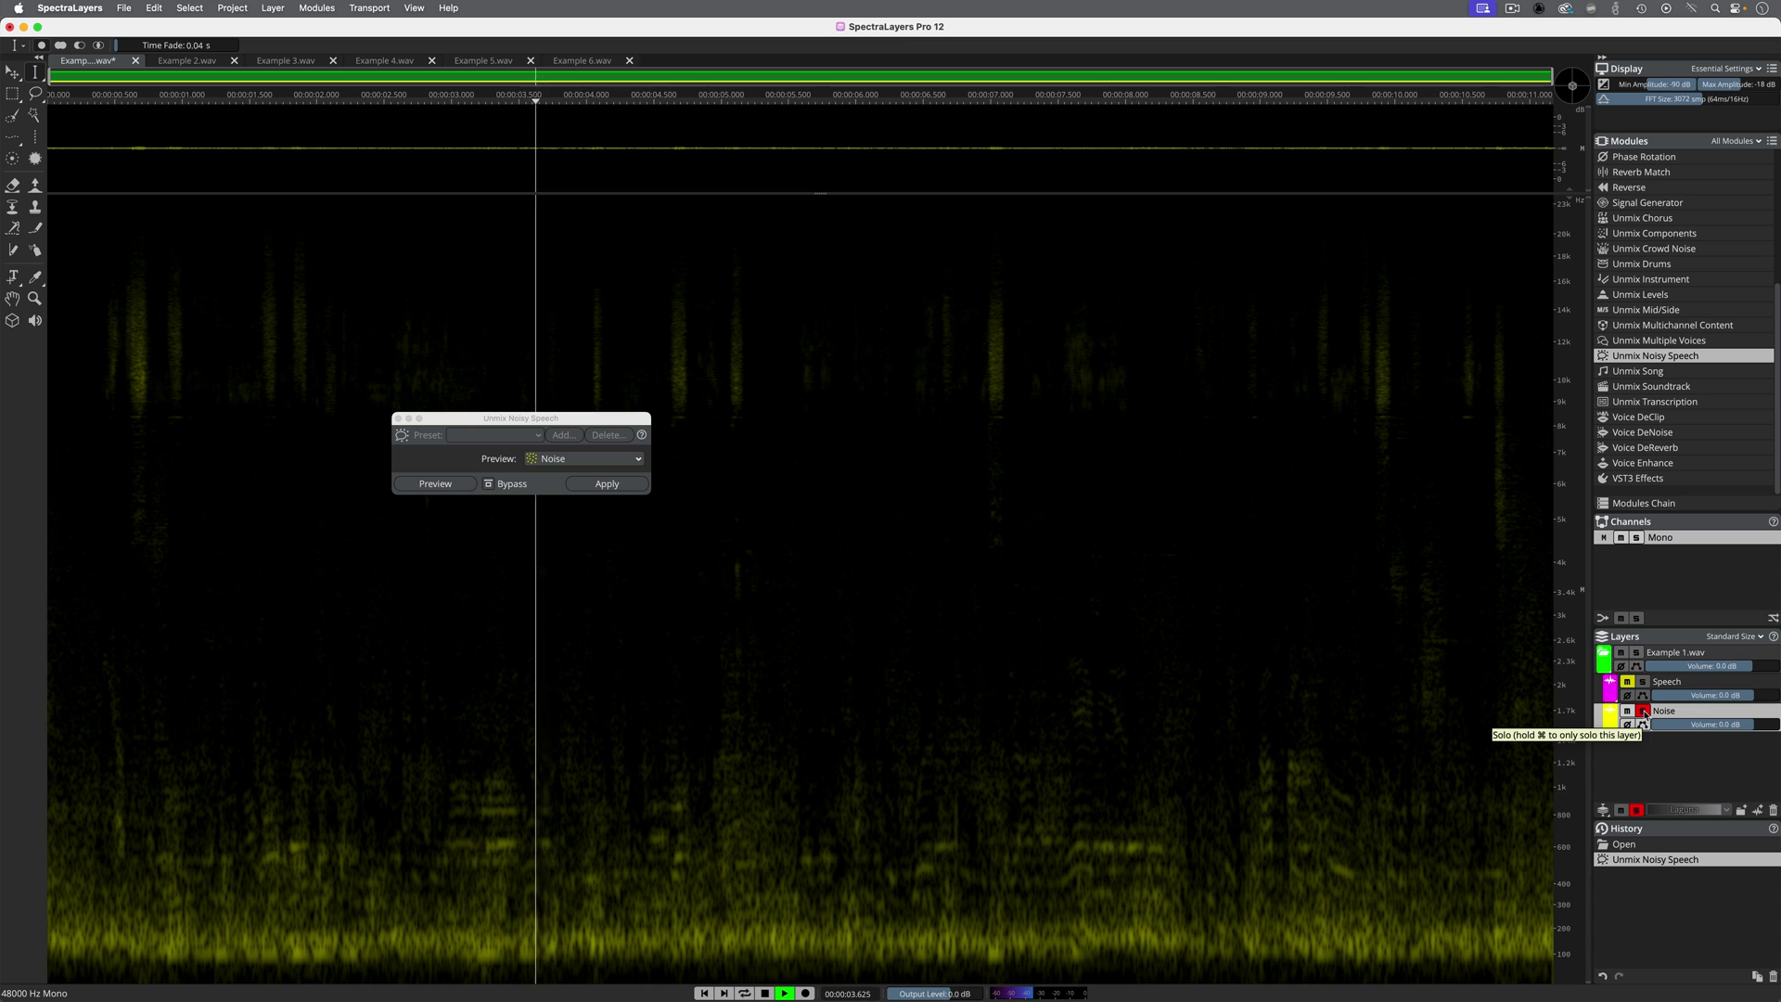
left_click(1644, 712)
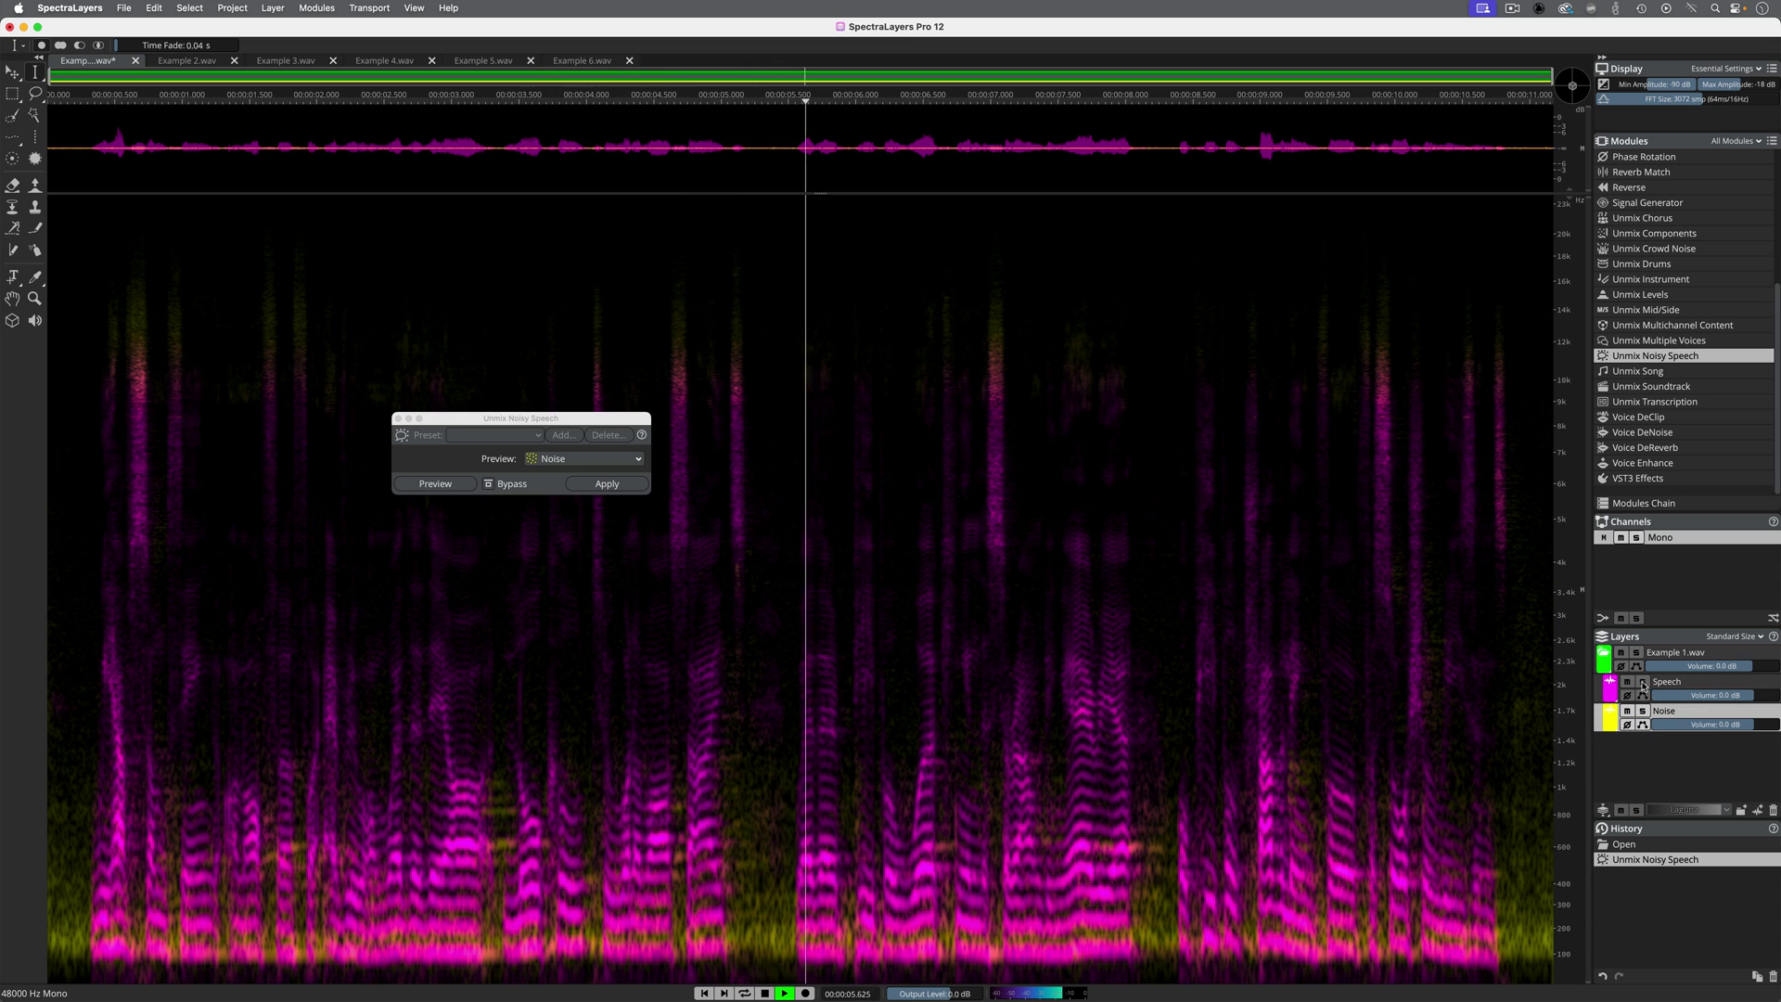
left_click(1643, 683)
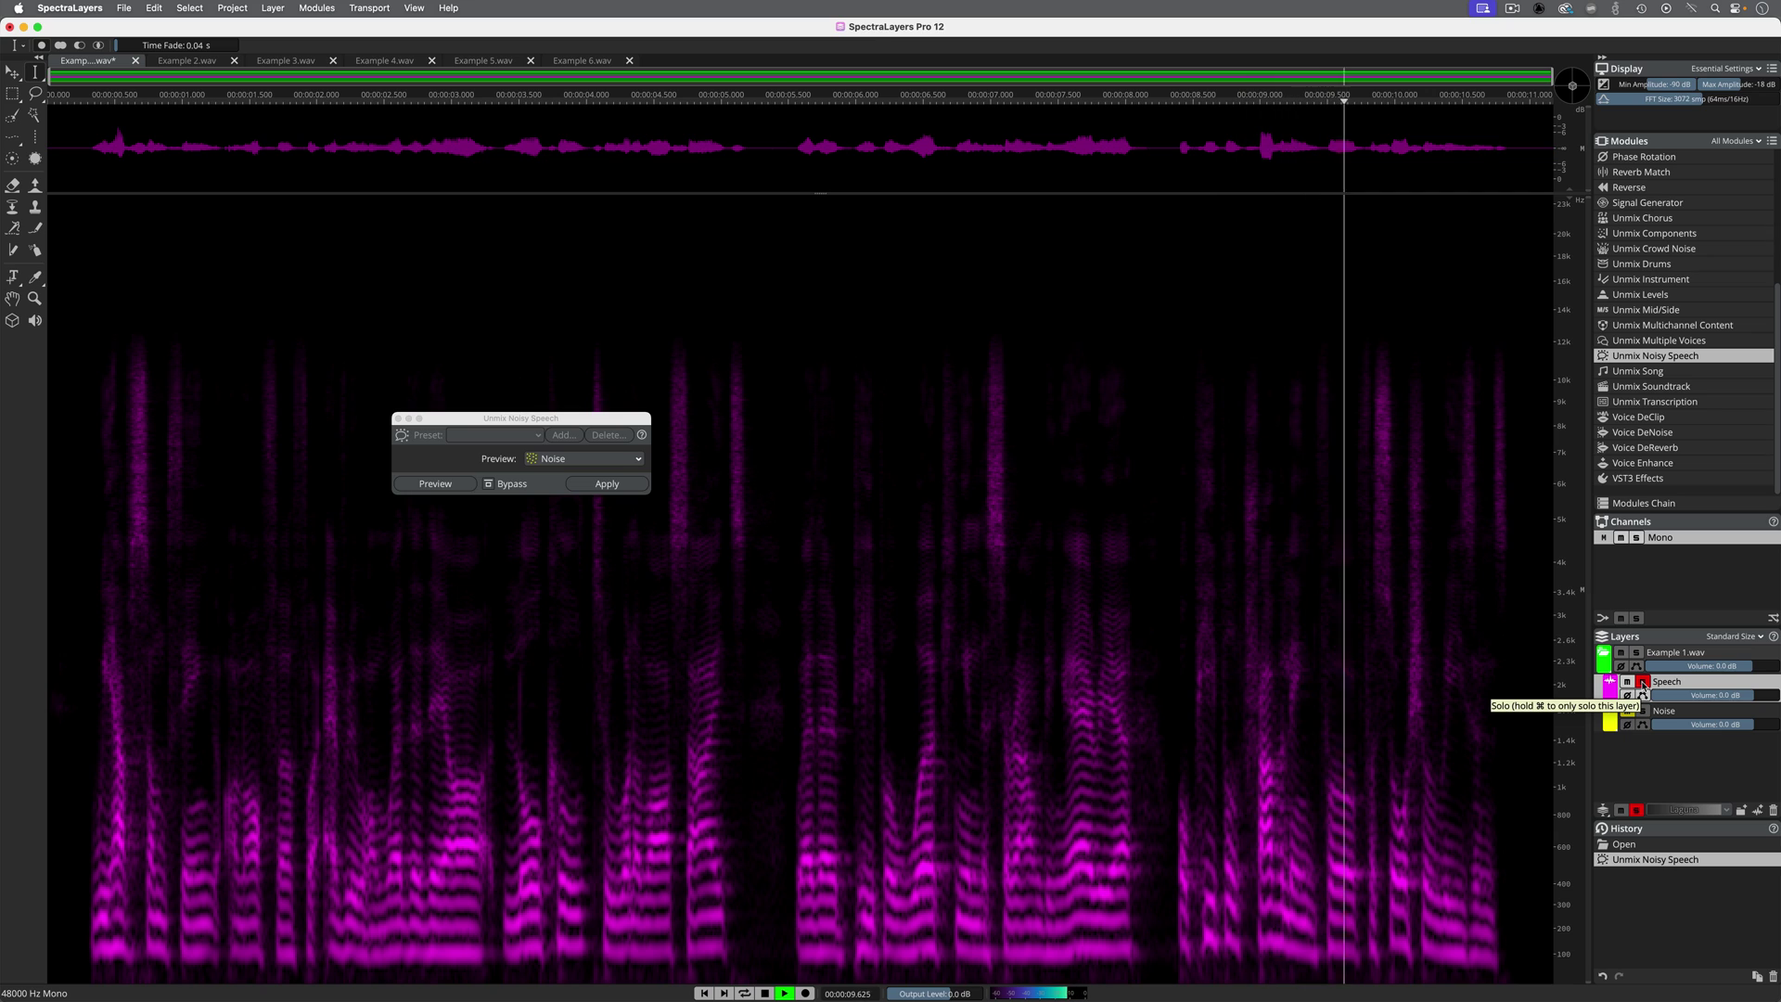
key("space")
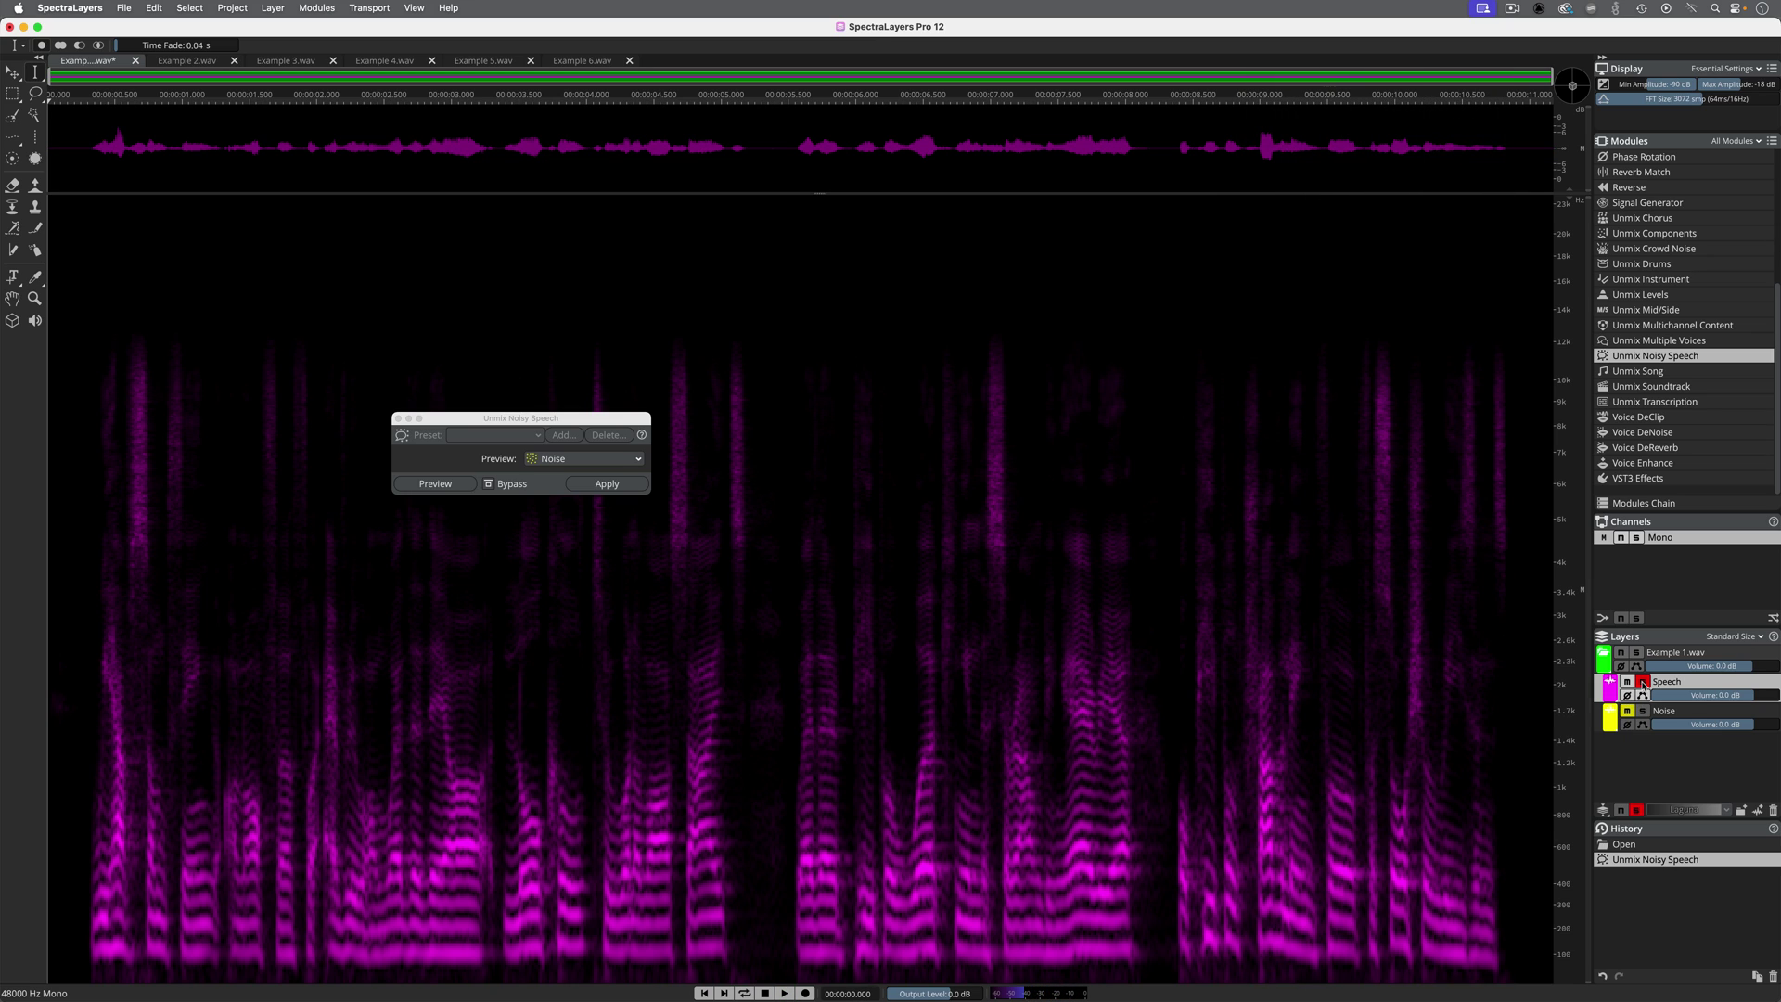
Step: Lower the Noise layer's volume to -52 dB with the Speech layer unsoloed, and undo Unmix Noisy Speech
left_click(1644, 684)
left_click_drag(1716, 724, 1656, 766)
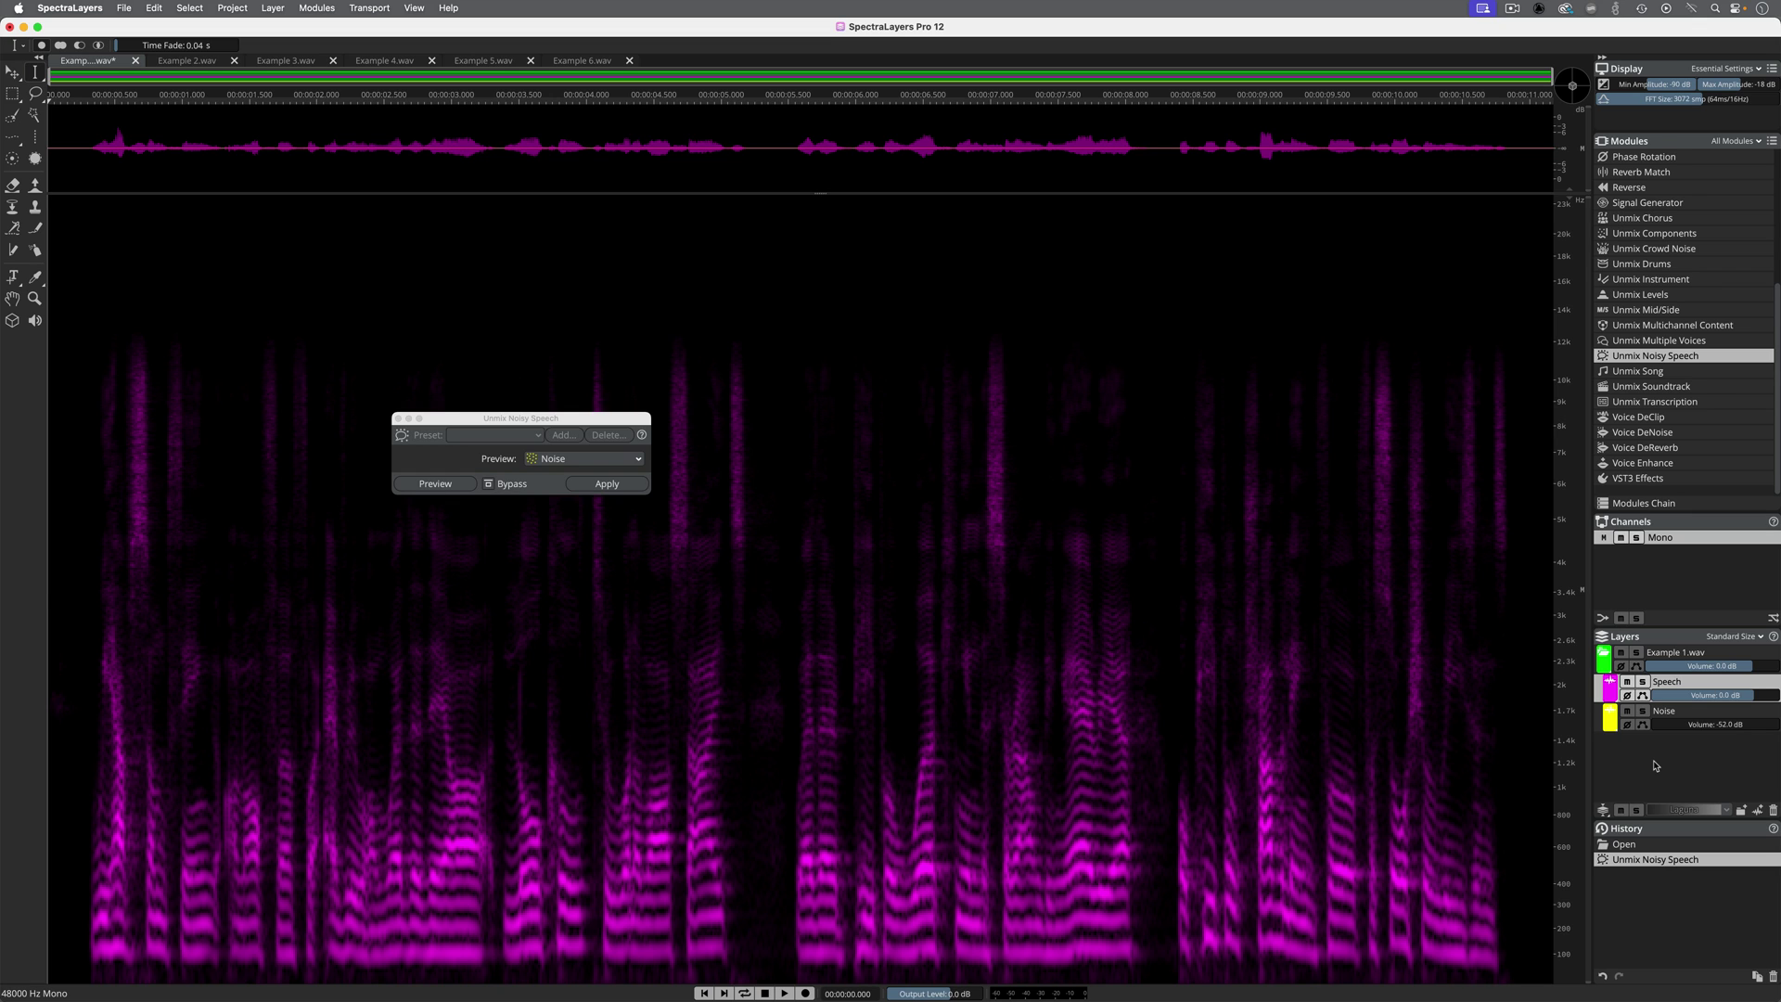
key("super+z")
Step: Preview and apply Voice DeNoise on Example 1.wav with background Noise, 100% reduction ratio and Reduce Background, and play the result
left_click(1684, 525)
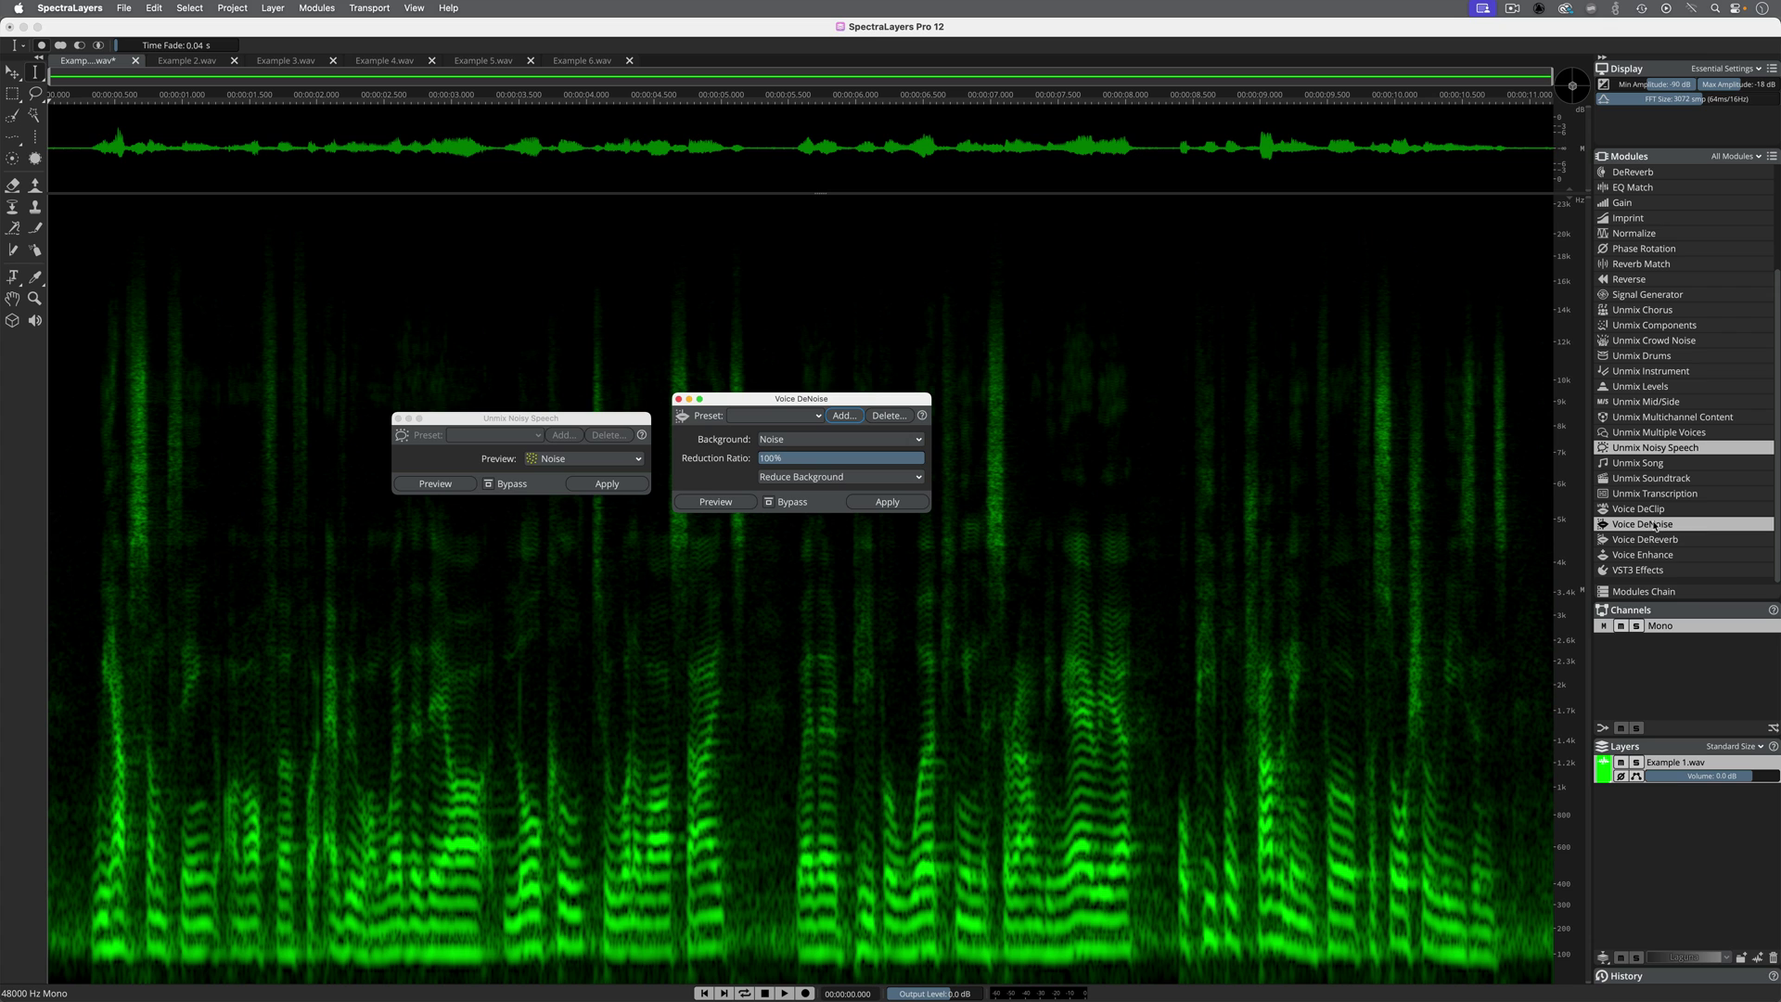
left_click(715, 502)
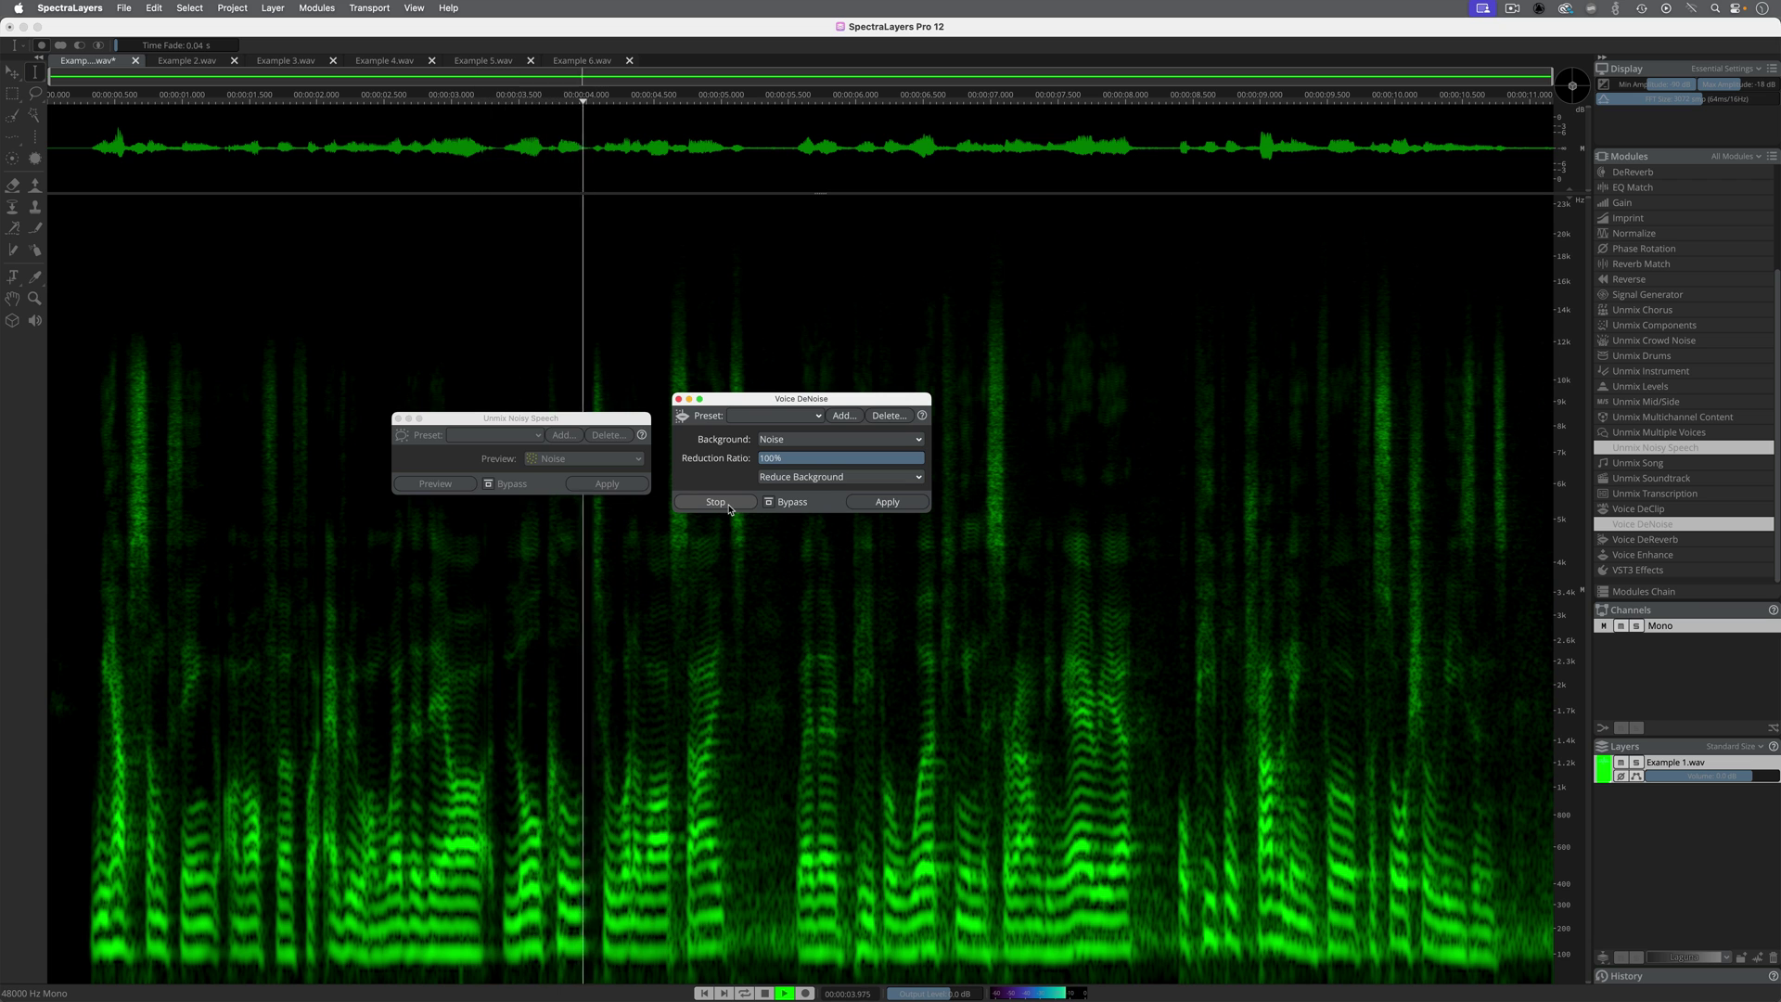
left_click(730, 506)
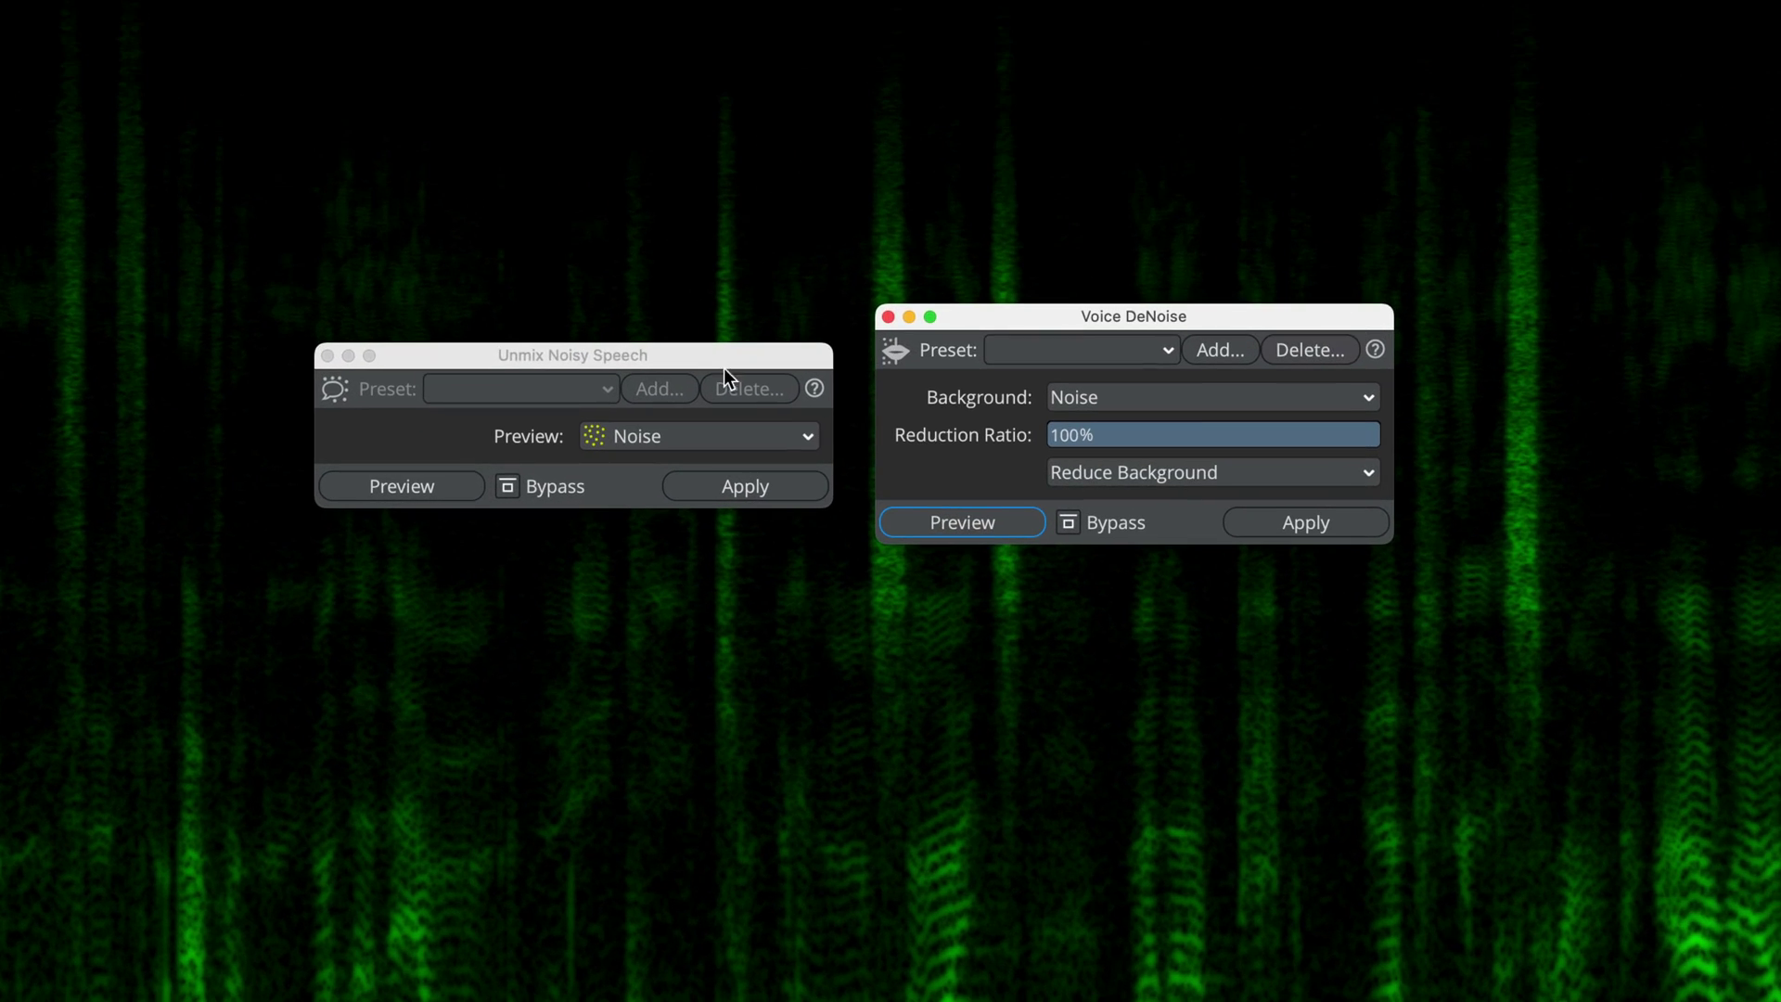
left_click(1225, 399)
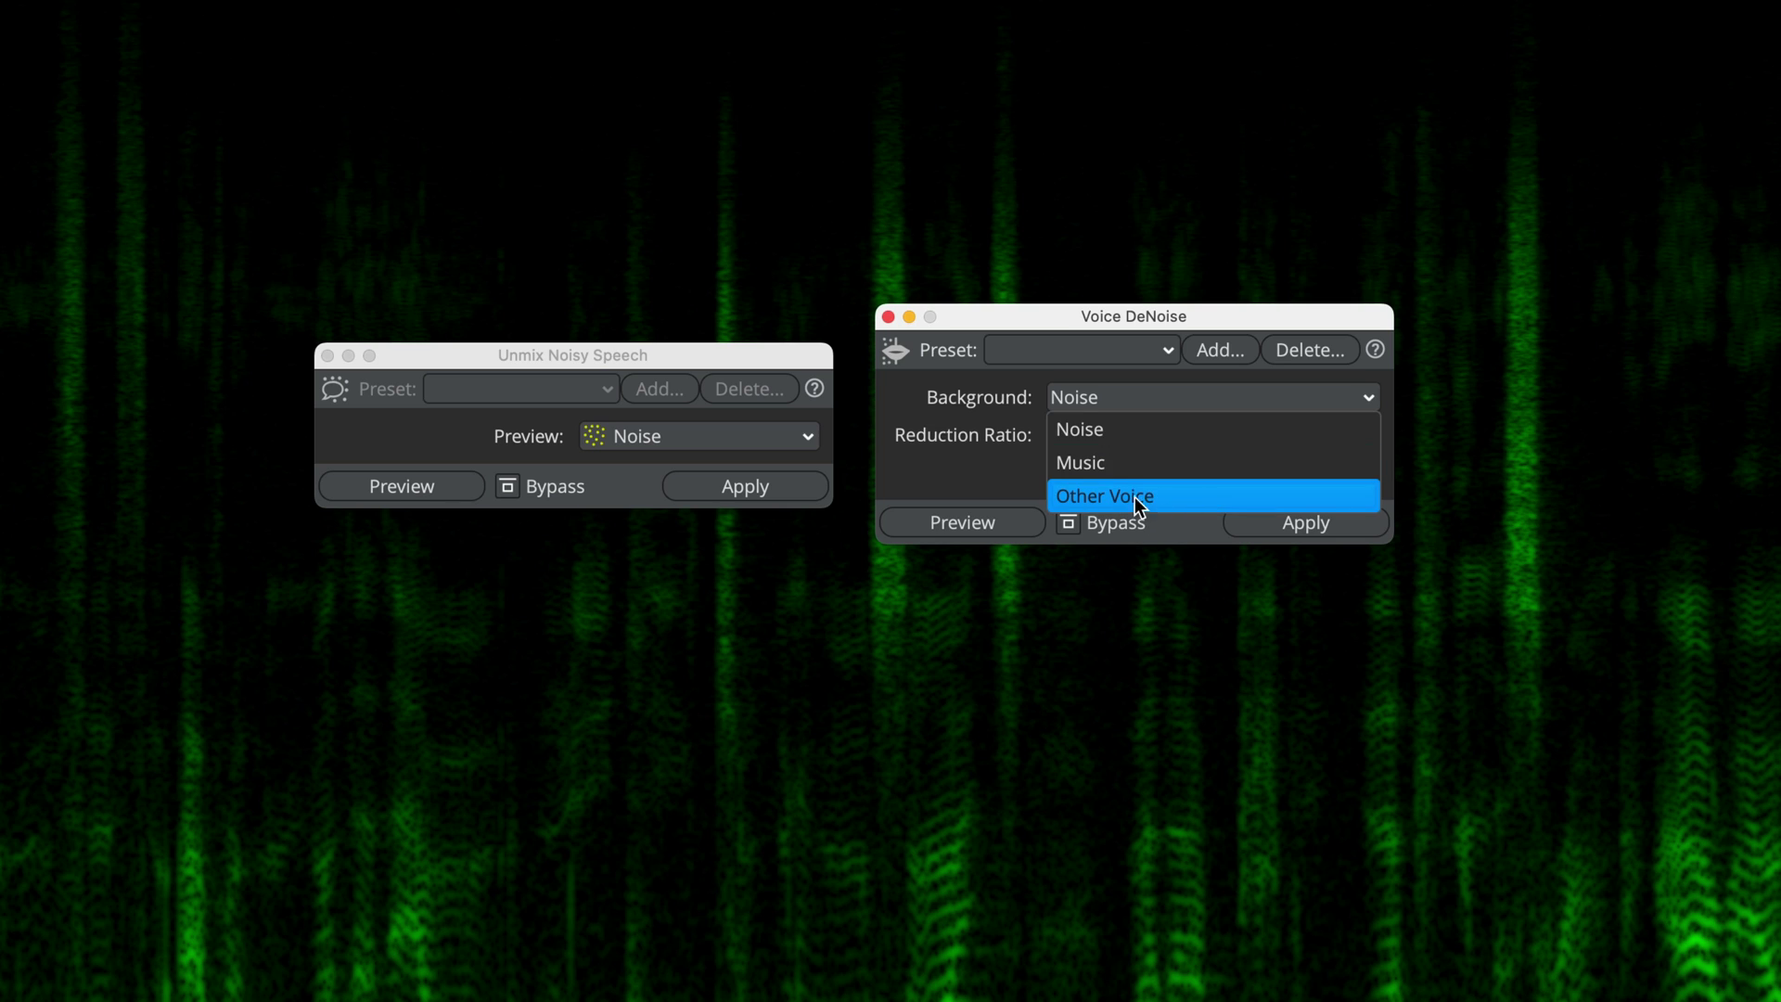
left_click(931, 461)
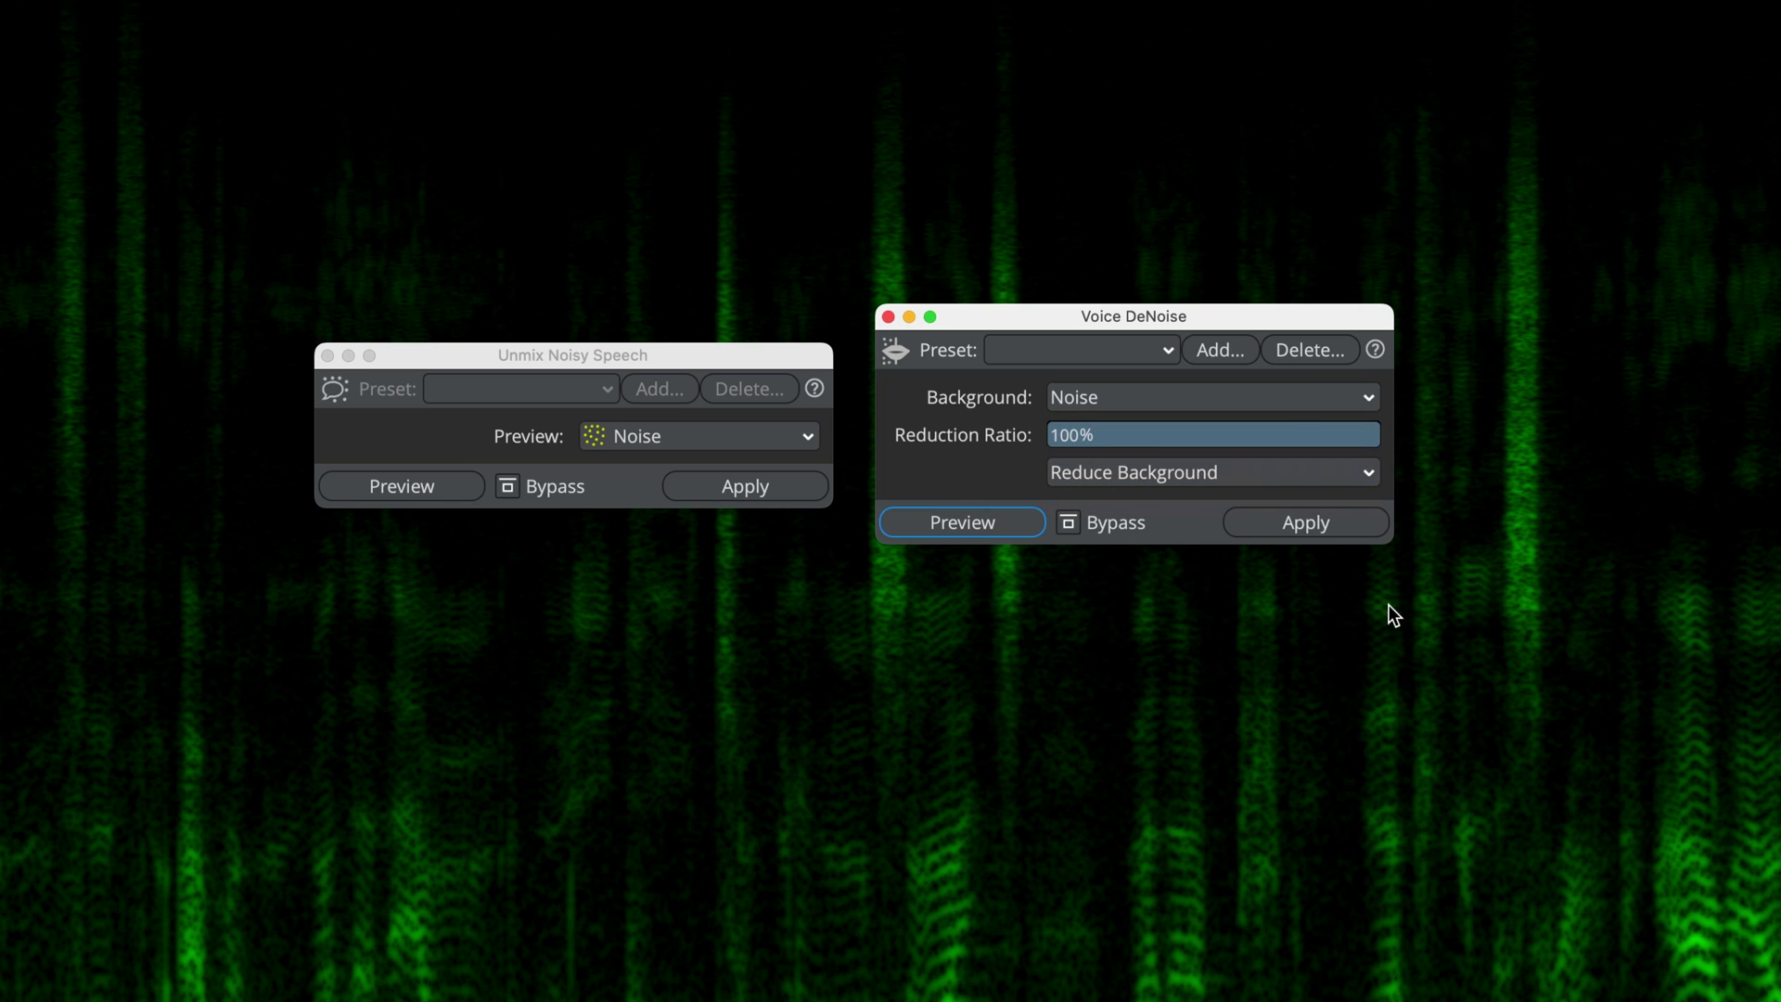
left_click(1360, 525)
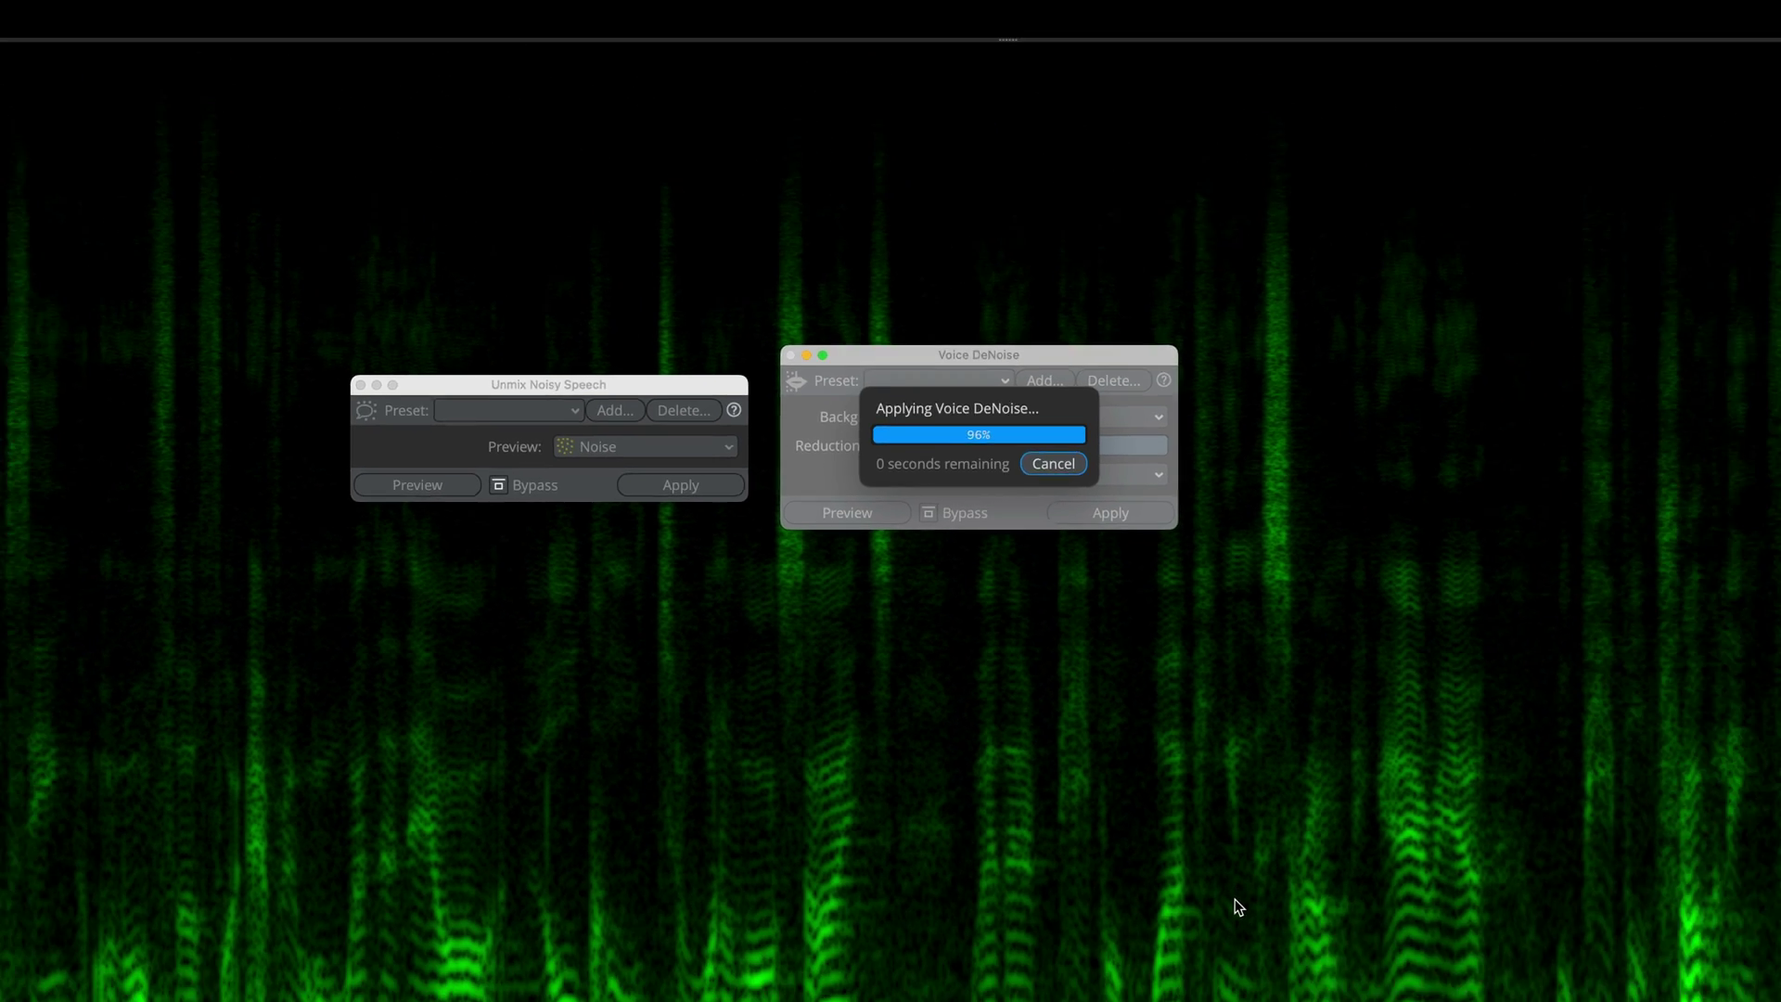
key("space")
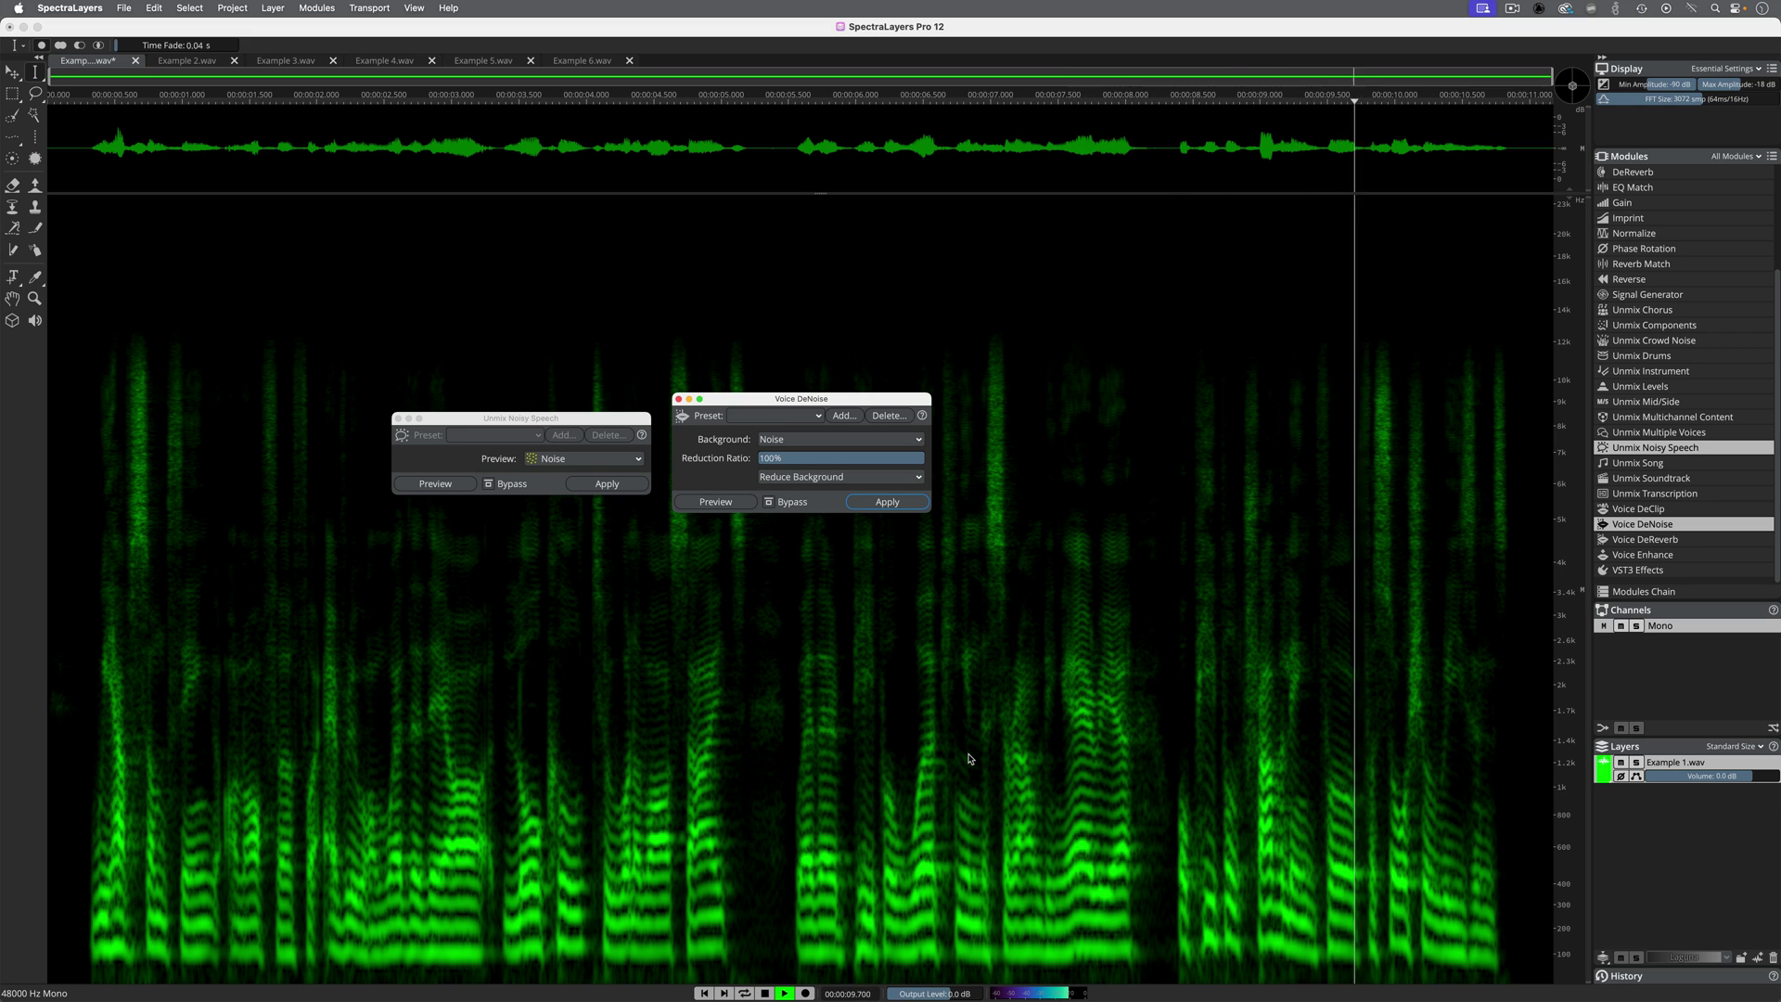
Step: Listen to Example 2.wav and apply Unmix Noisy Speech to it after previewing the Noise and Speech outputs
left_click(190, 60)
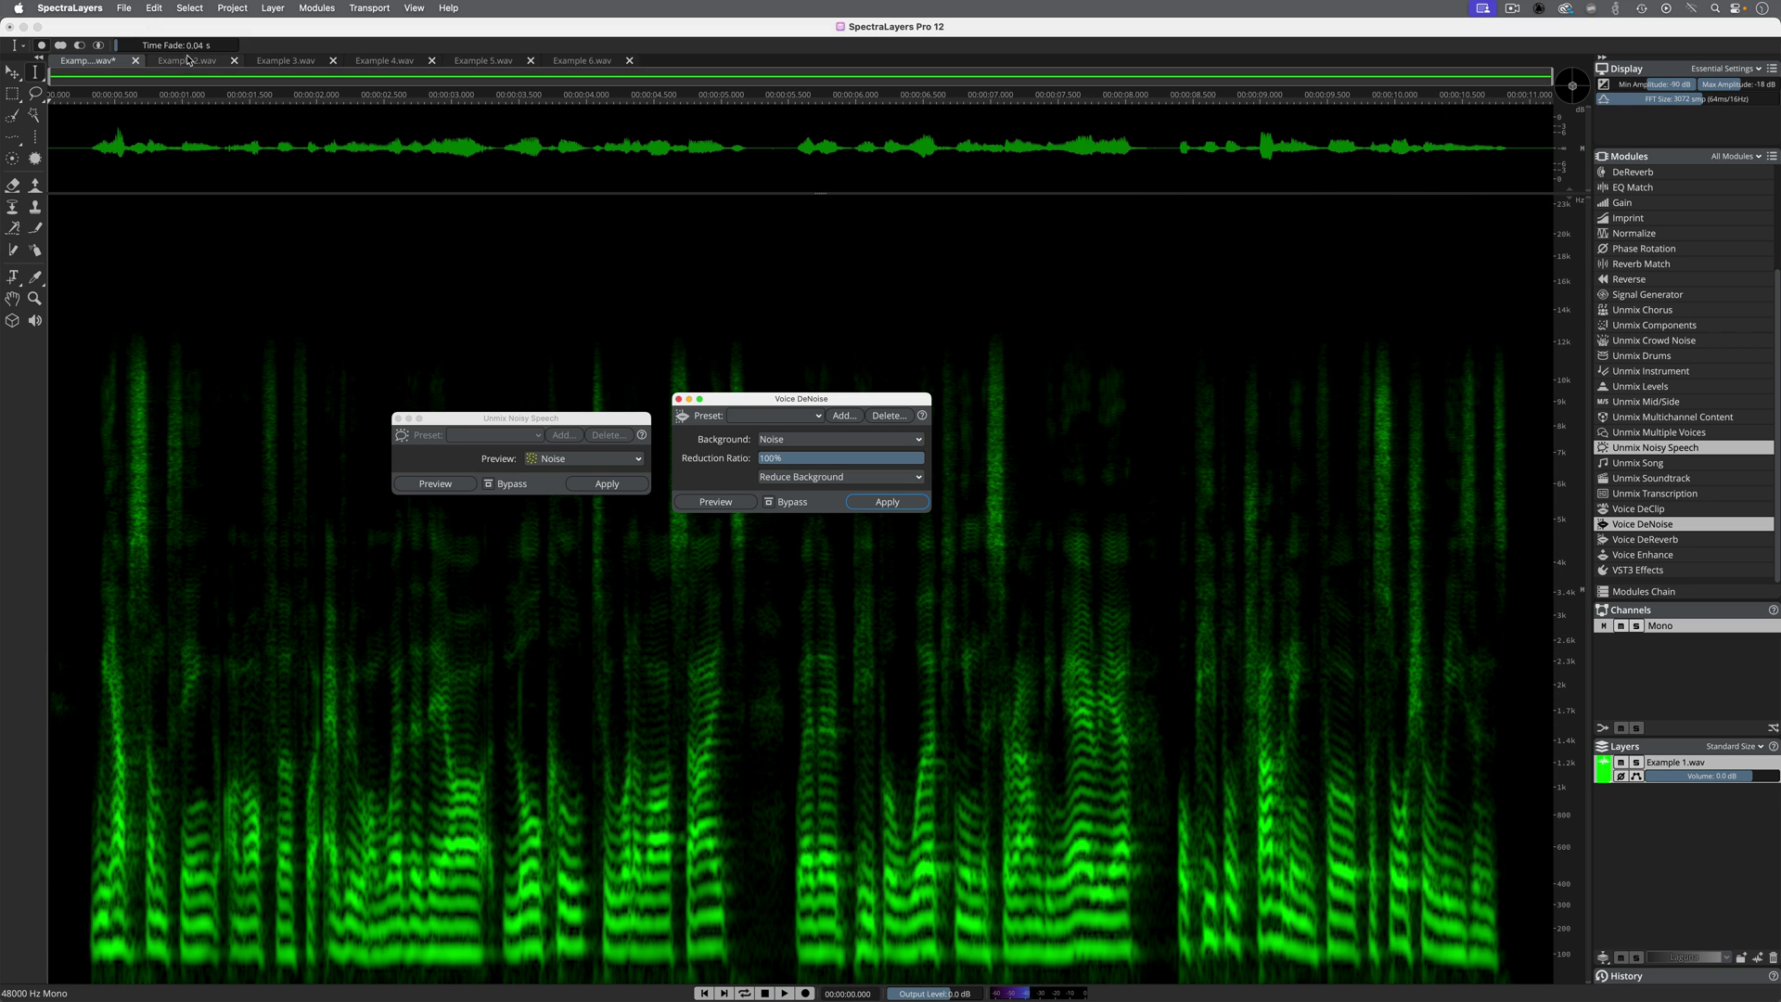
key("space")
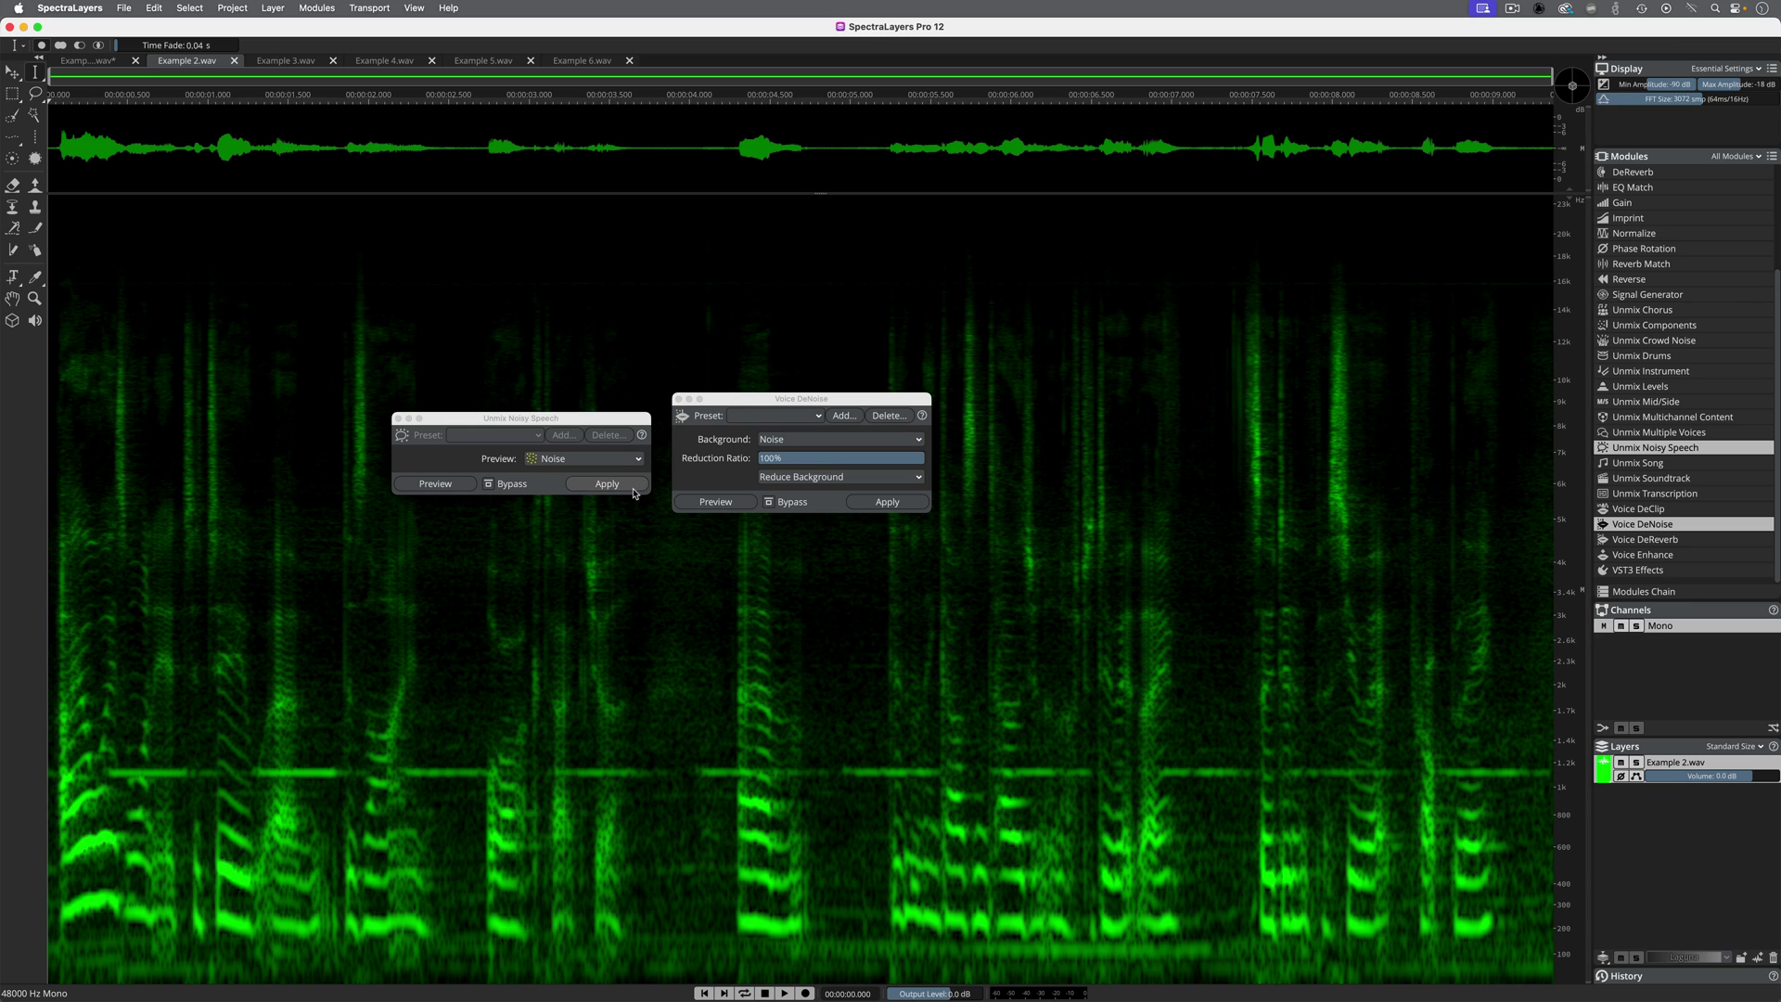
left_click(572, 428)
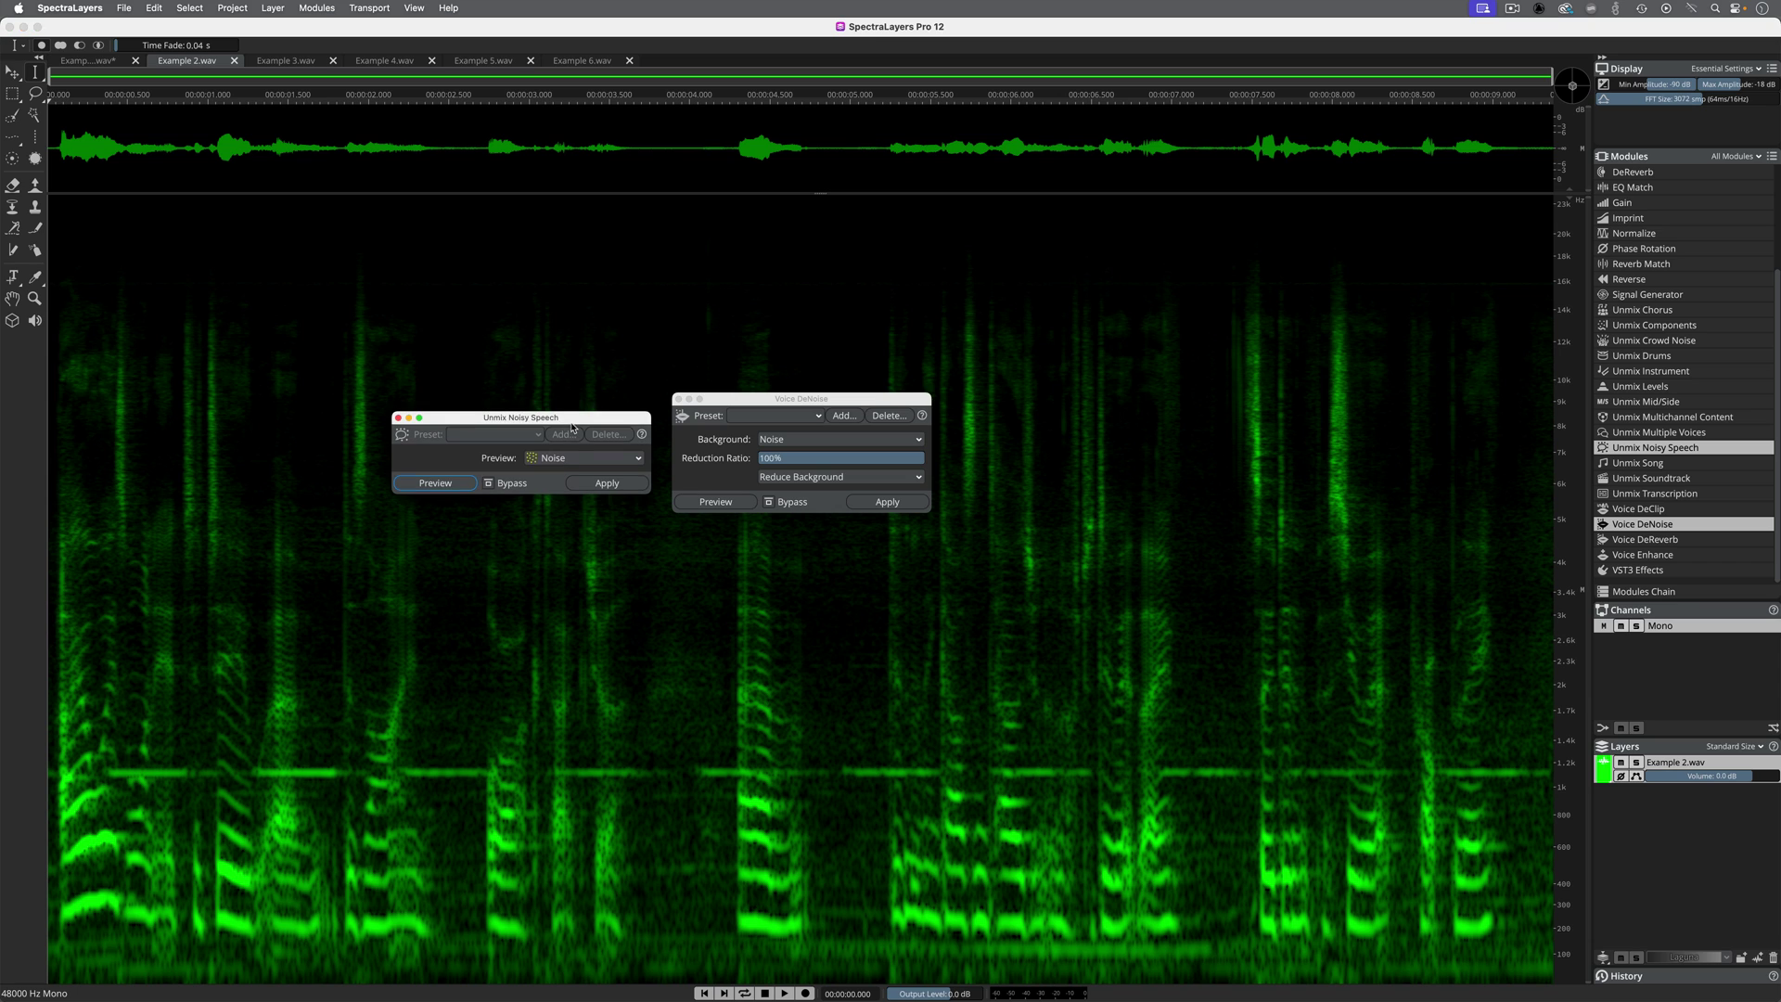
left_click(444, 483)
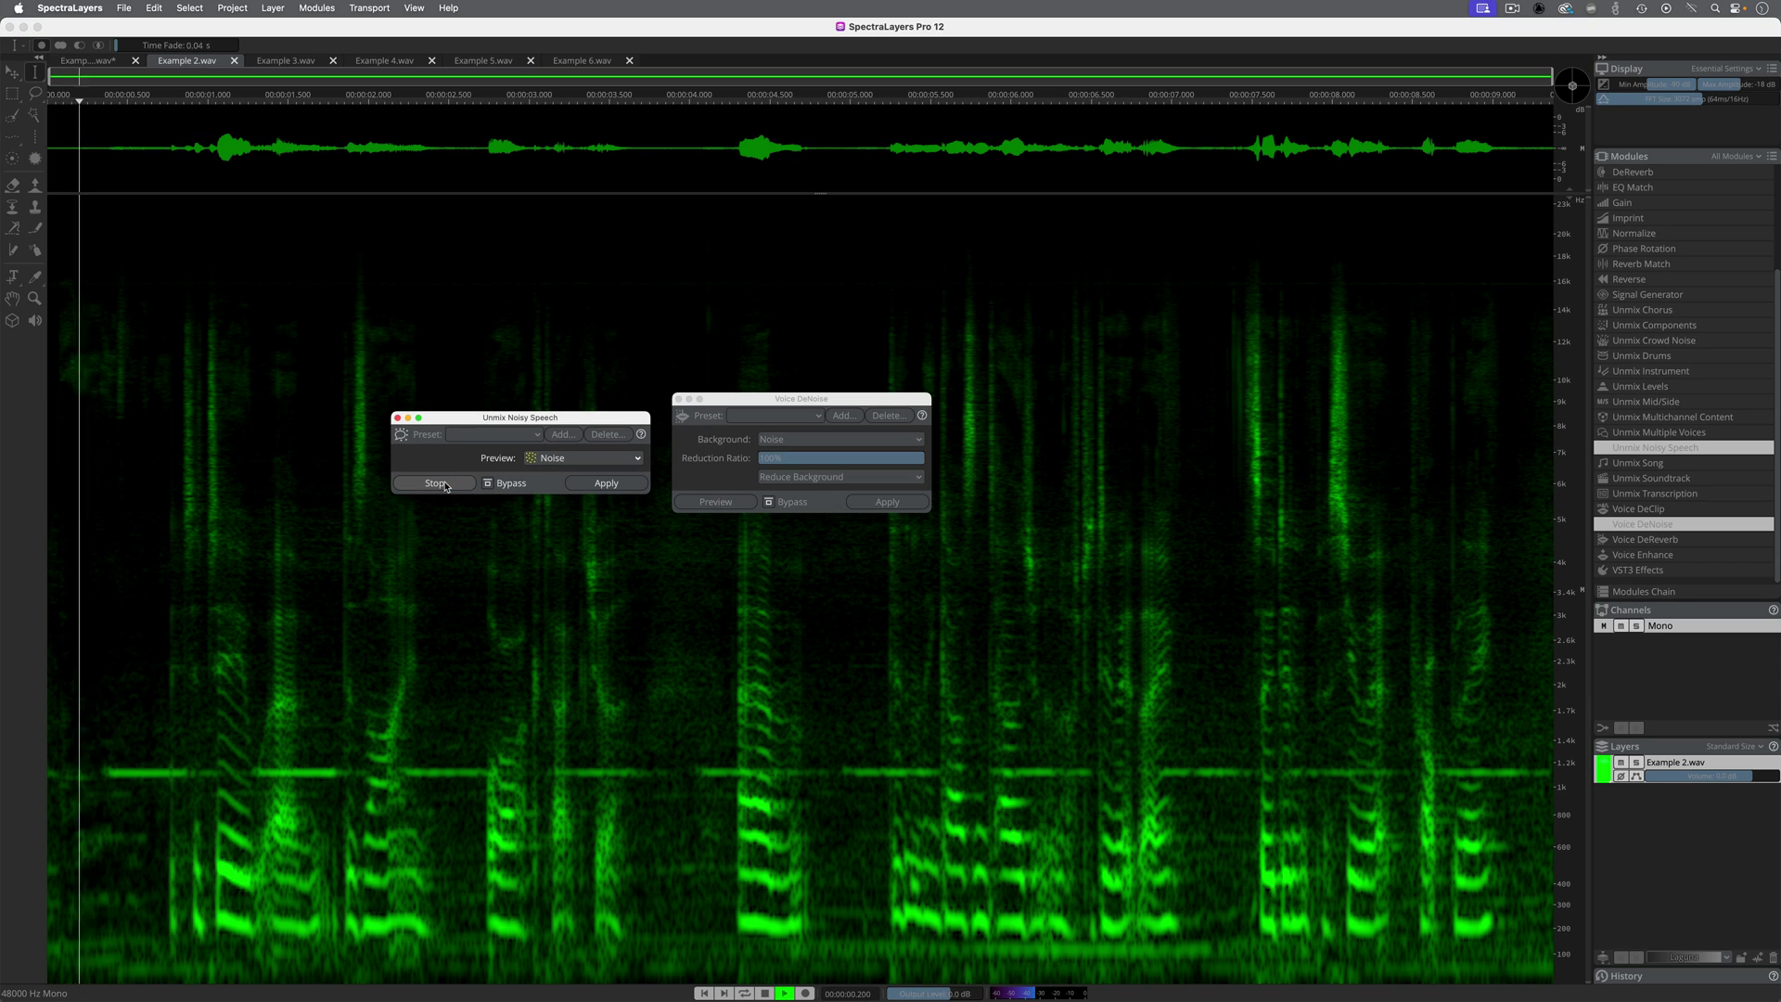
left_click(582, 458)
left_click(584, 475)
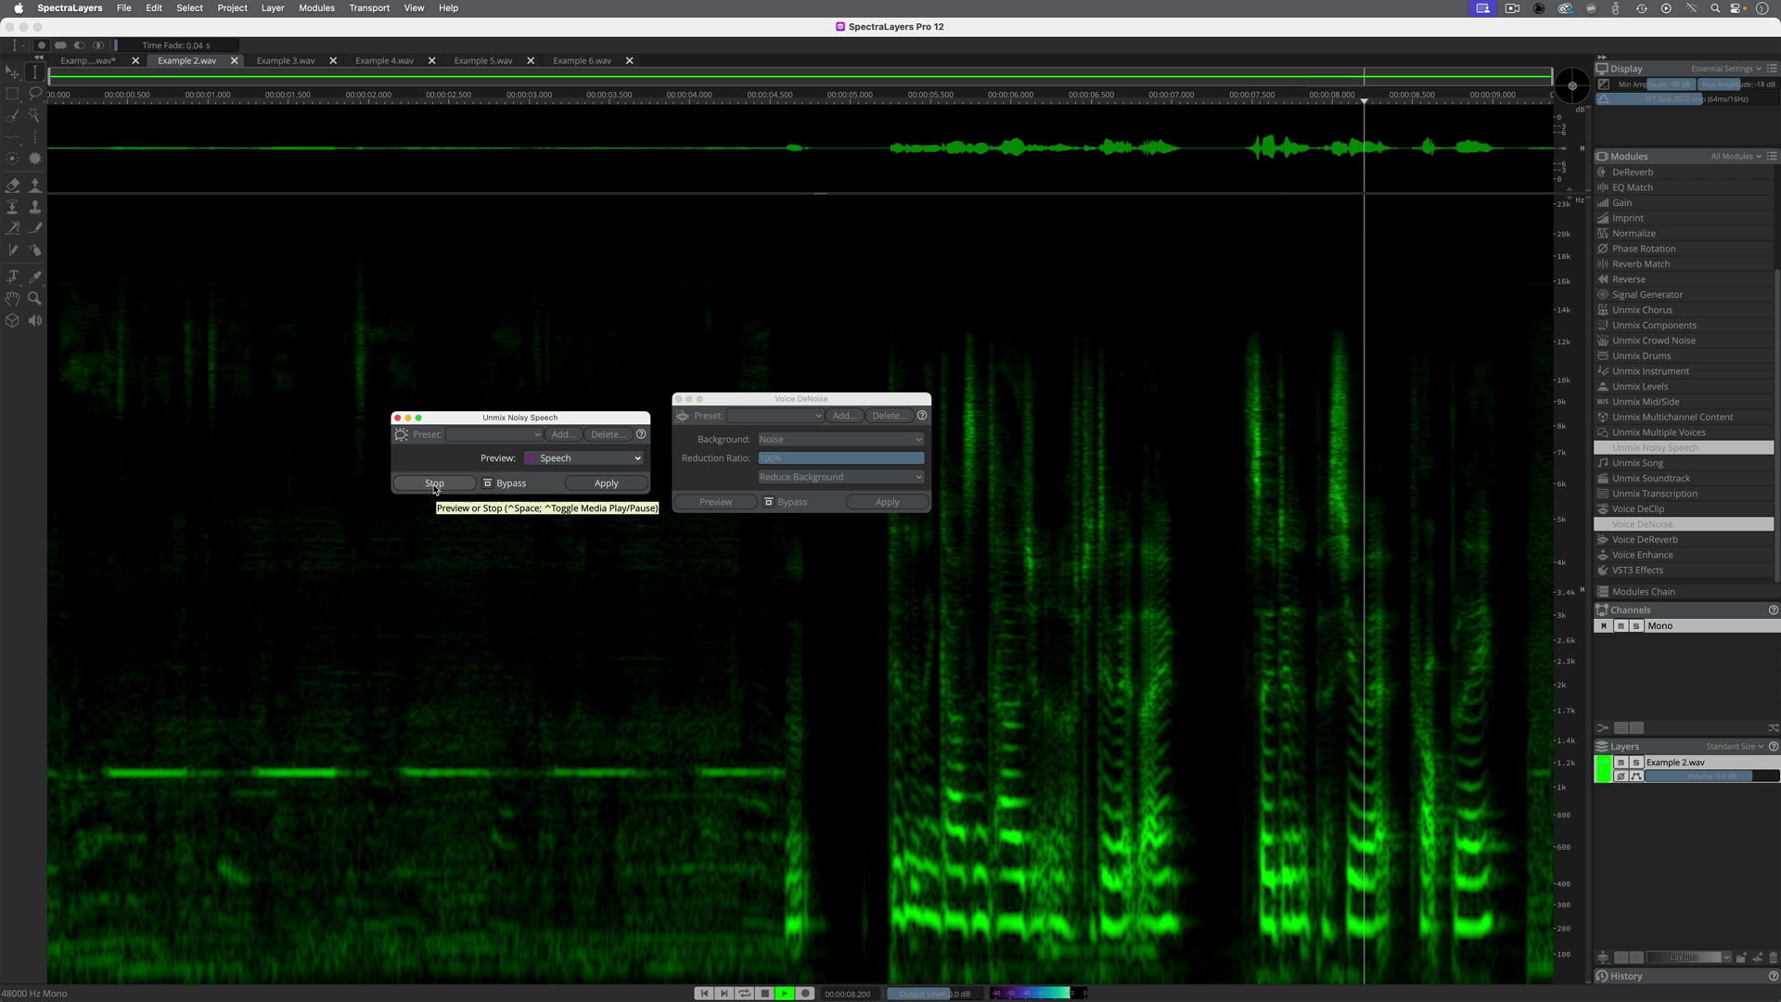
left_click(435, 483)
left_click(607, 484)
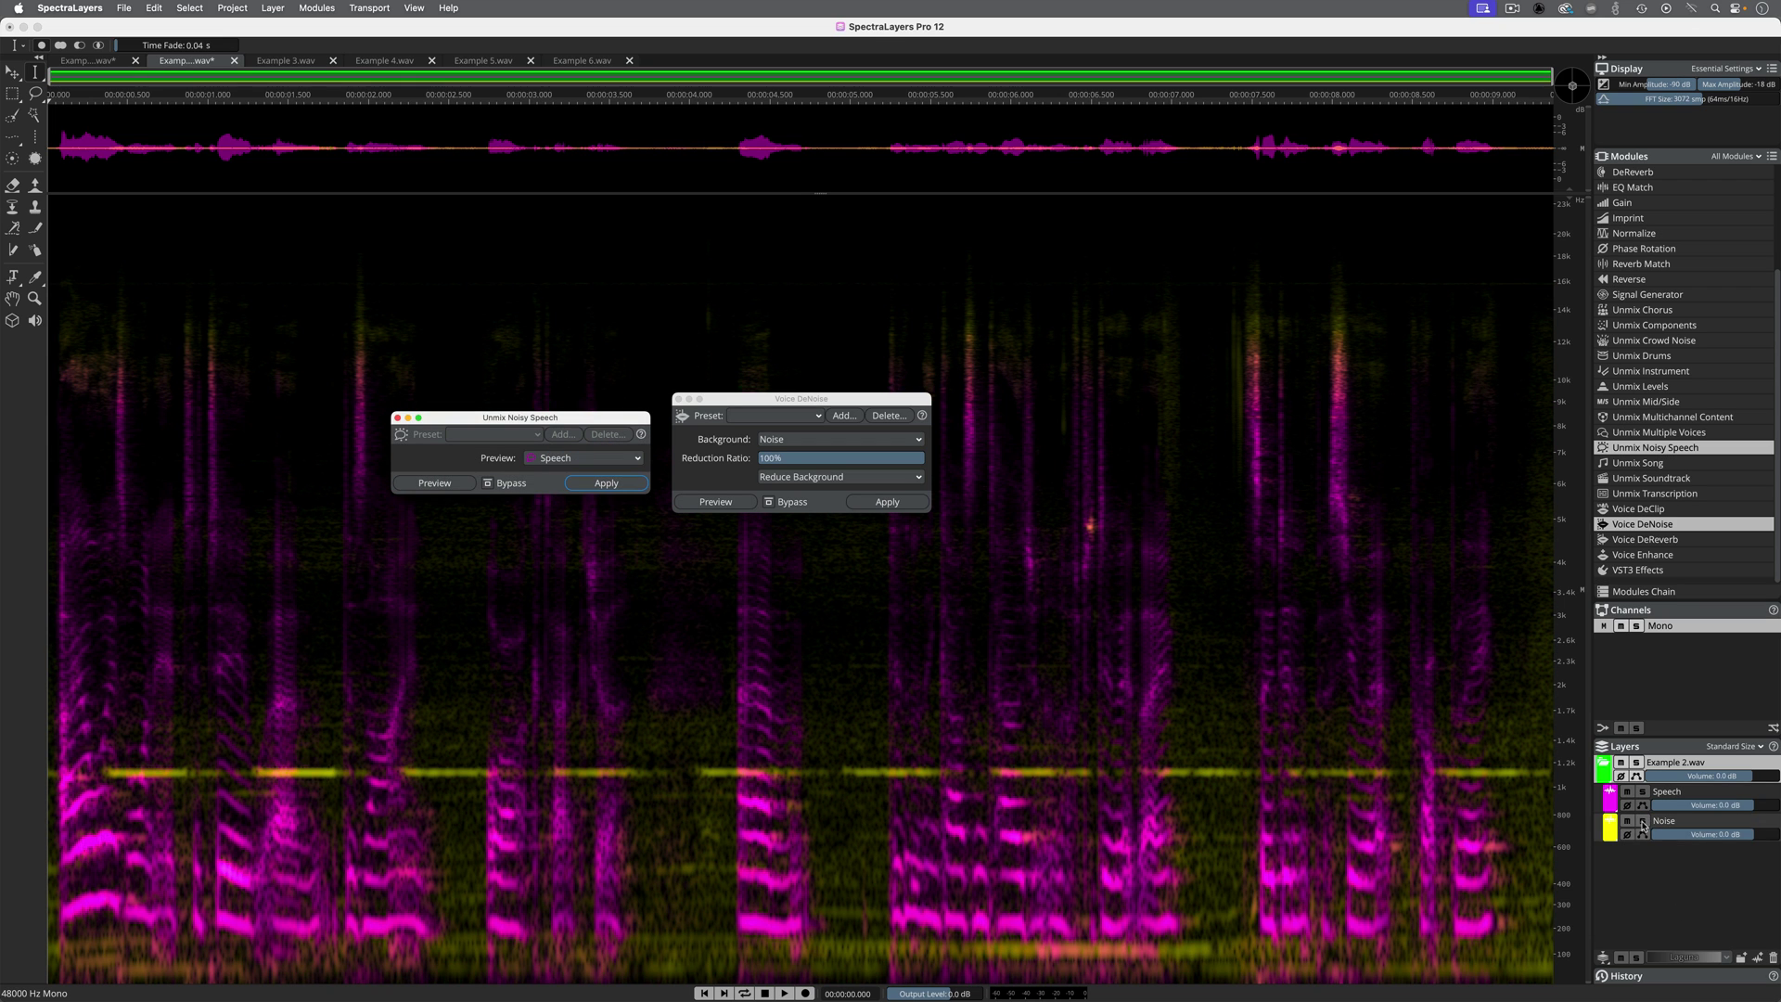
Step: Play back Example 2.wav with its Noise layer soloed, and audition the Speech layer in solo
left_click(1643, 822)
key("space")
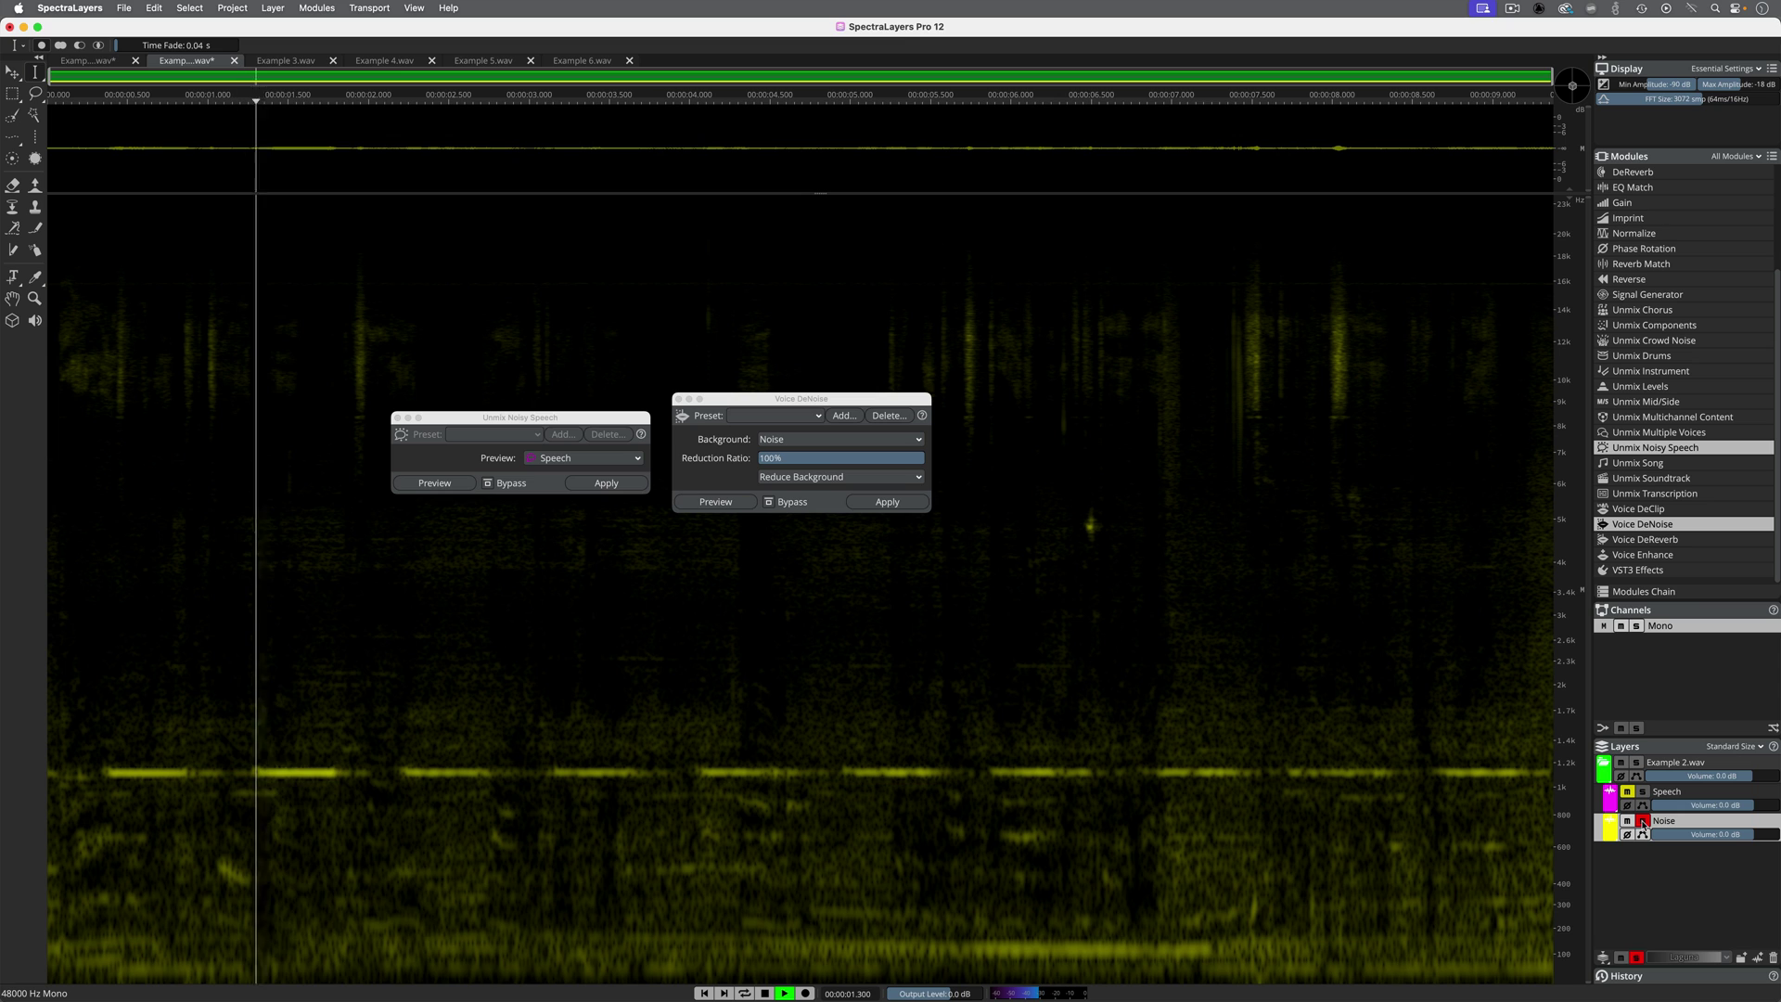
left_click(1643, 822)
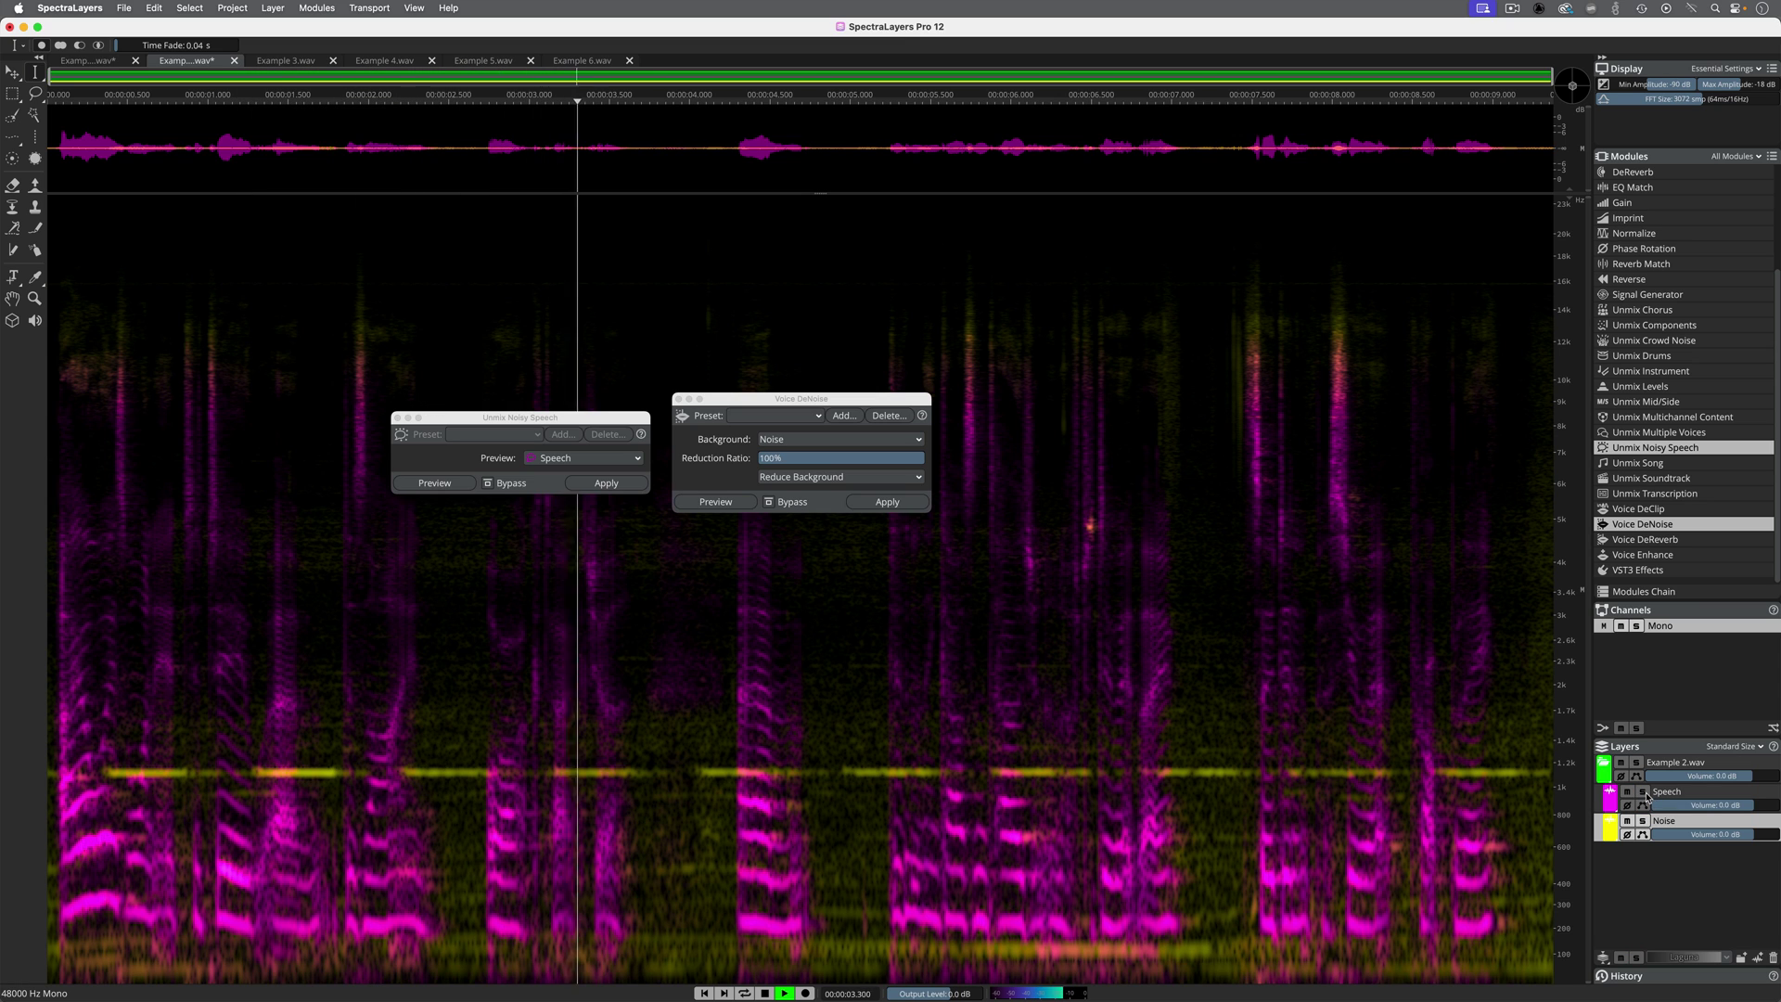
left_click(1643, 793)
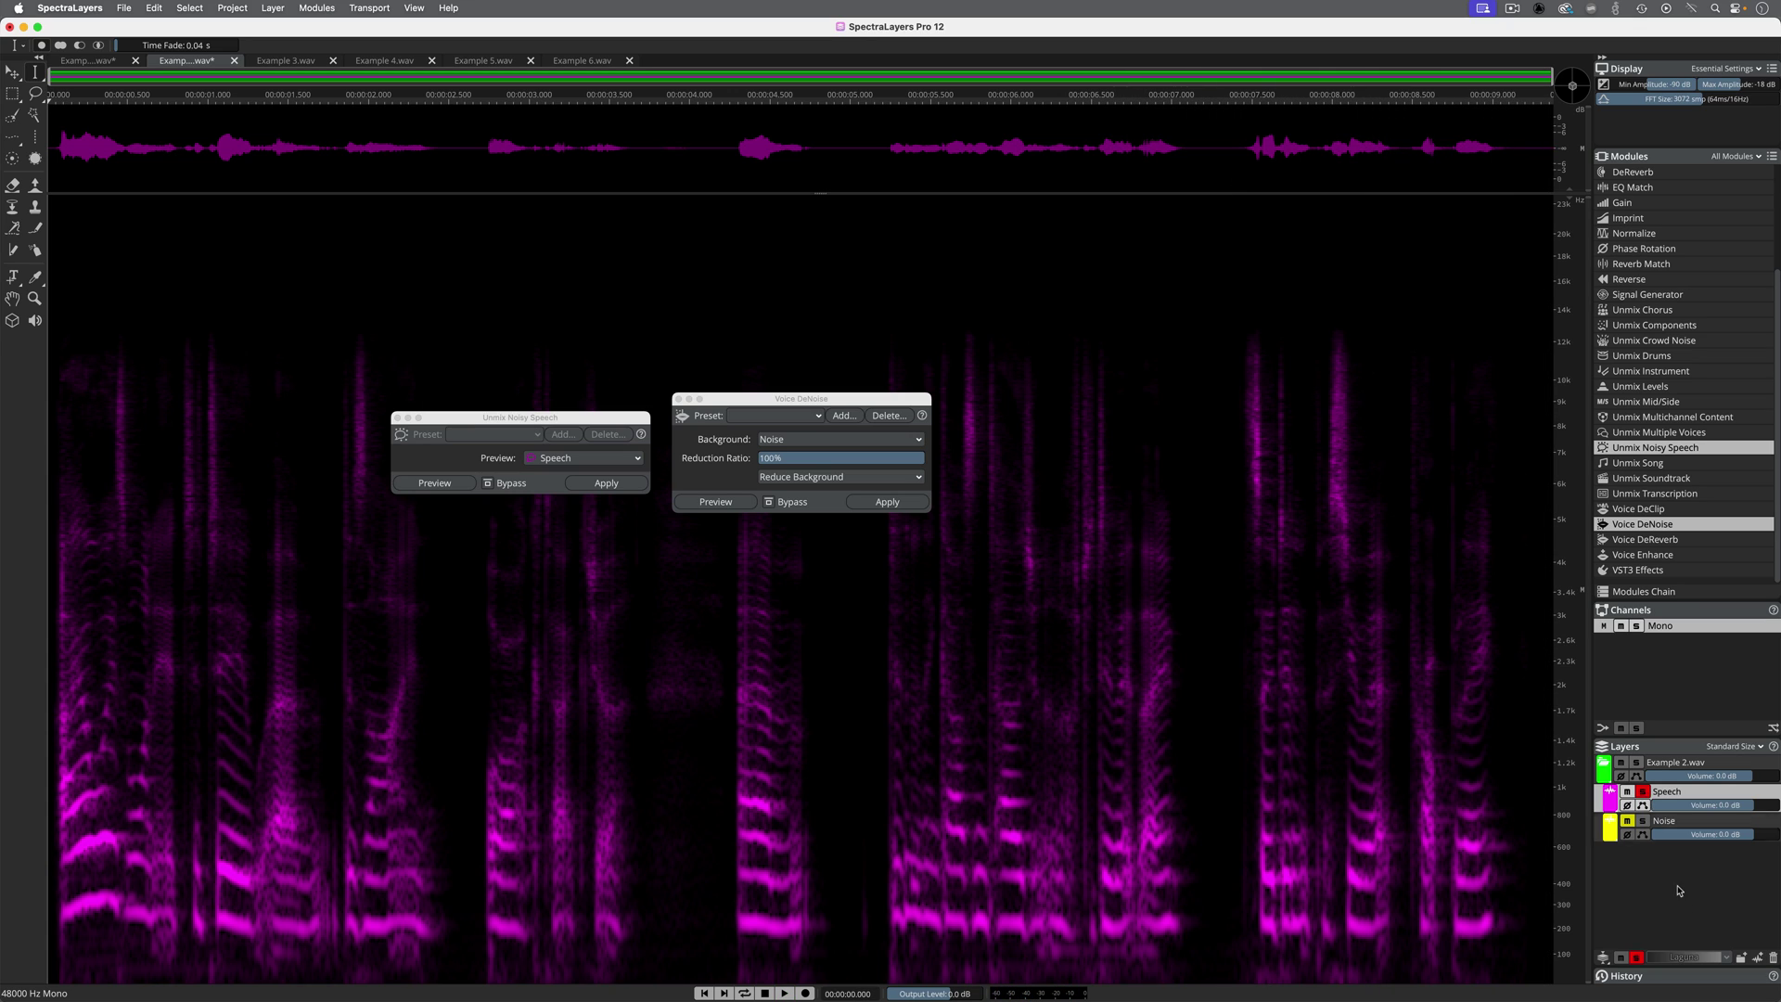
Step: Undo Unmix Noisy Speech on Example 2.wav, apply Voice DeNoise at 100% reduction ratio, and play the result
key("super+z")
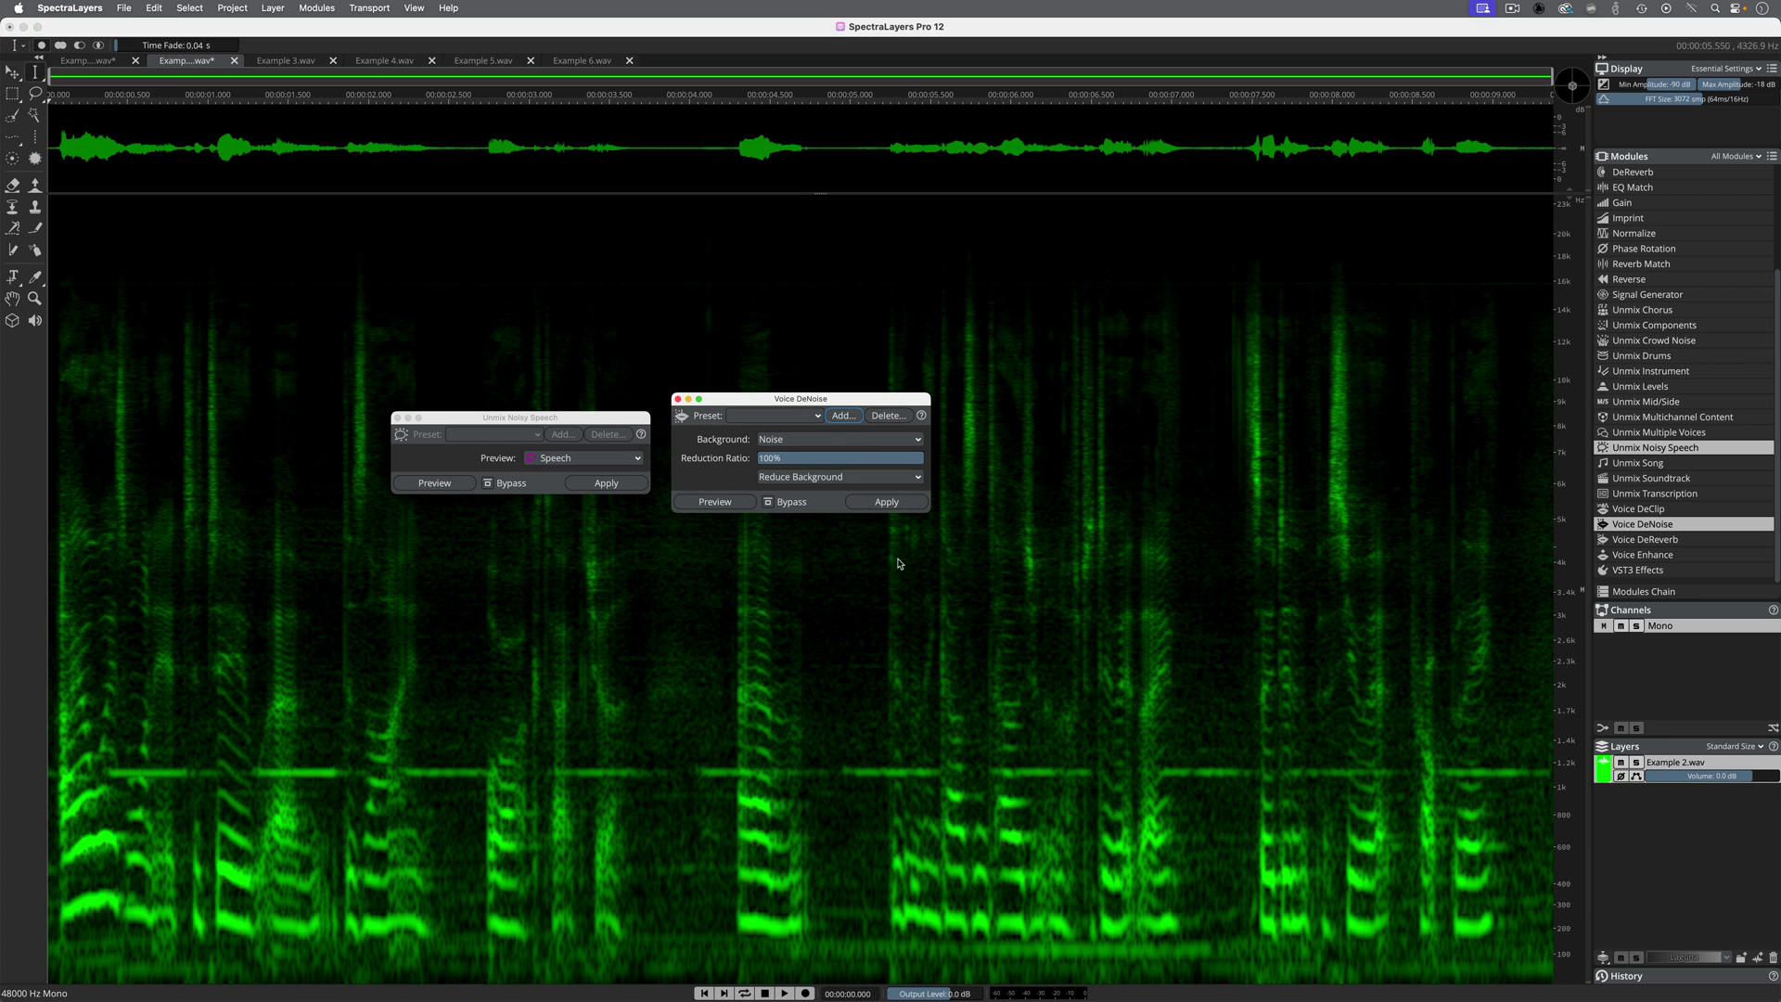
left_click(883, 502)
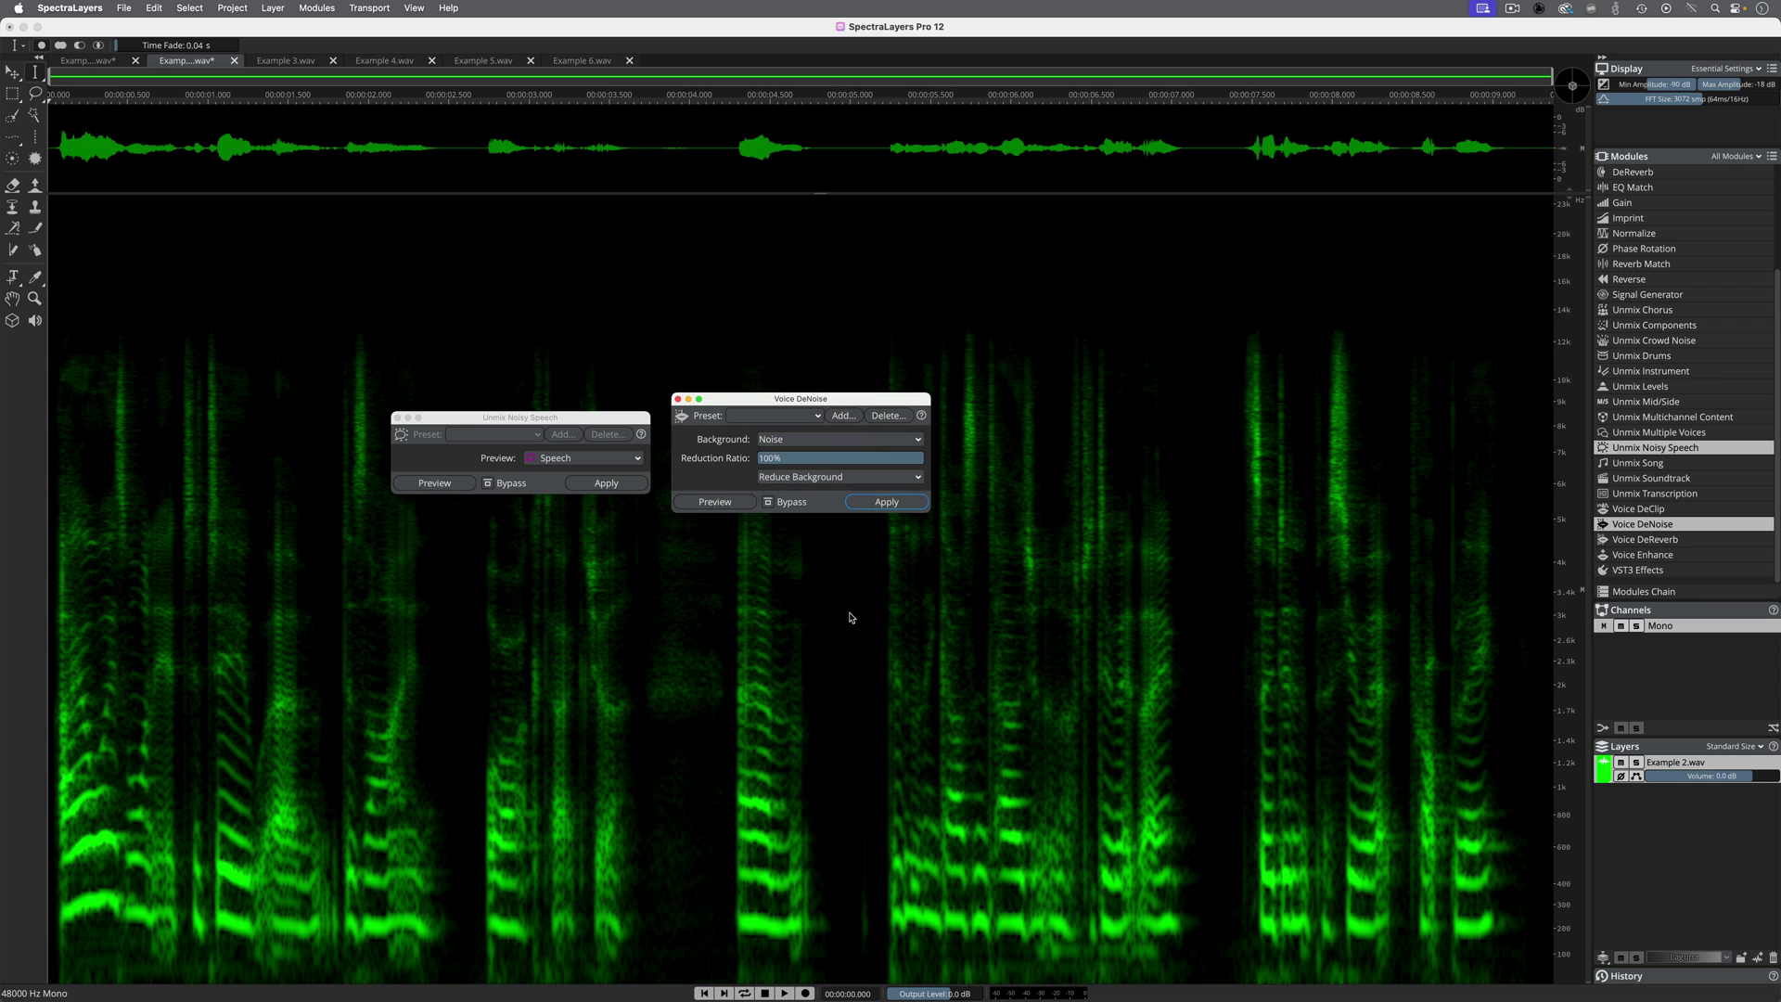
key("space")
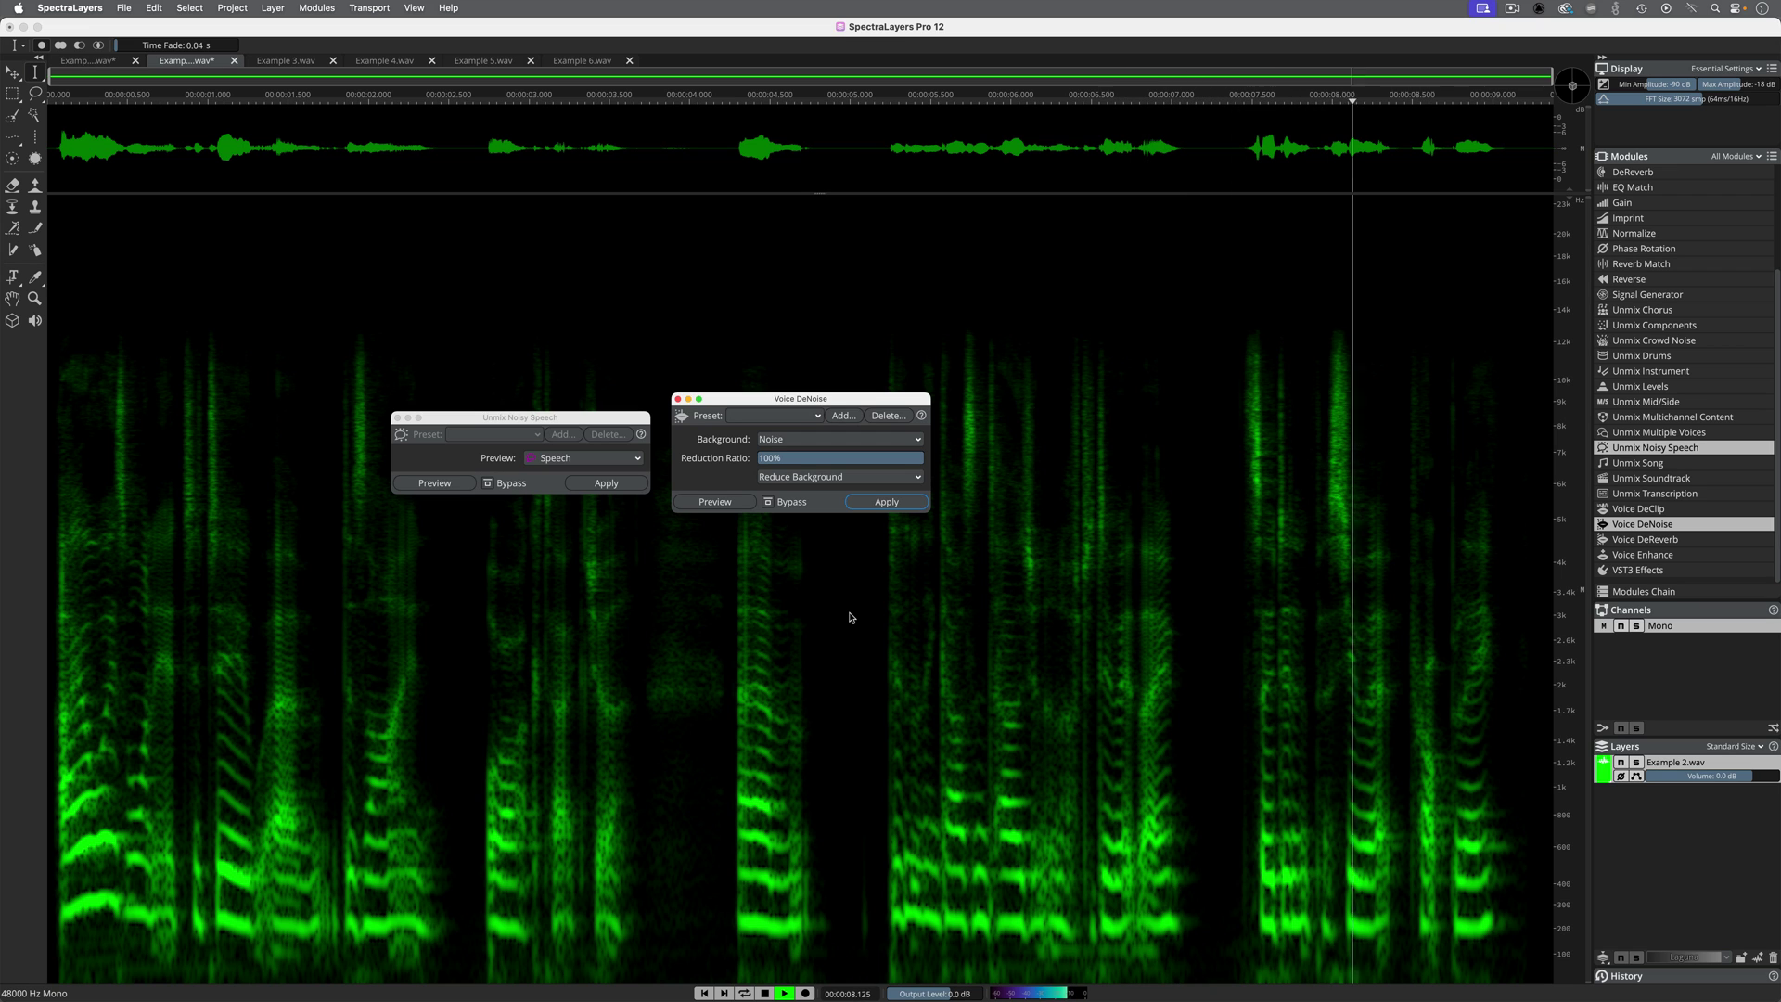
Step: Switch to Example 3.wav, apply Unmix Noisy Speech to it, and play the Noise layer in solo
left_click(288, 61)
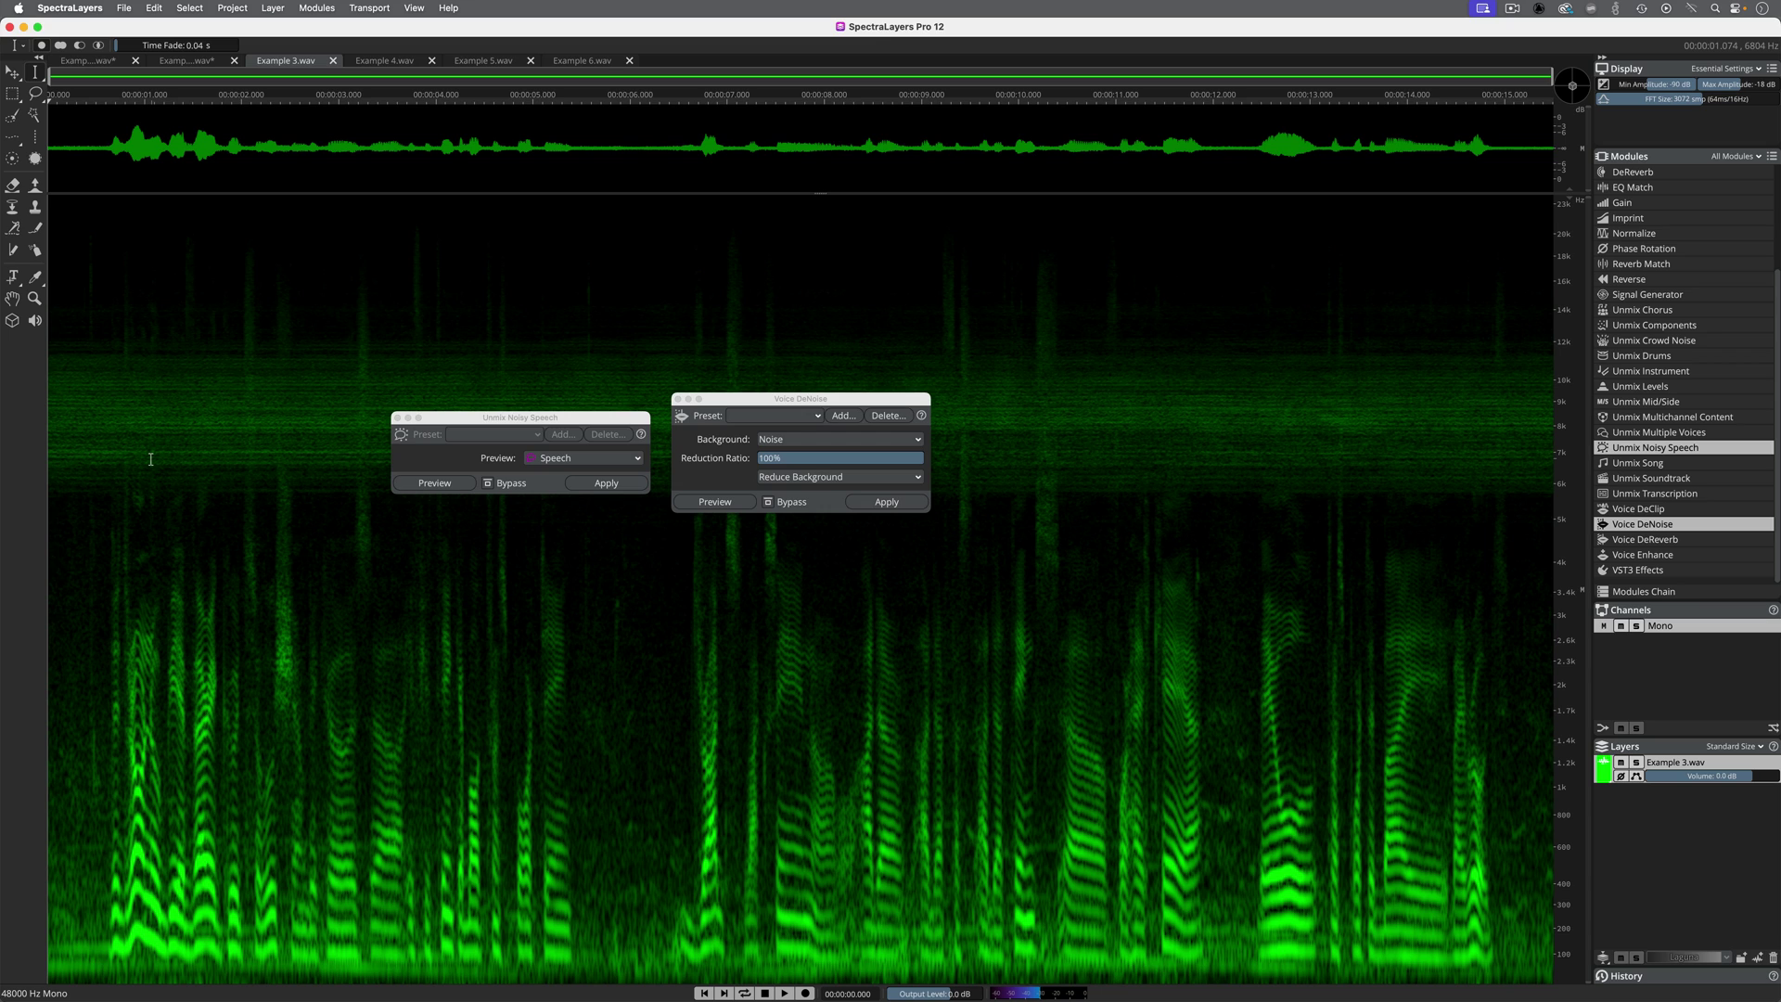
left_click(606, 483)
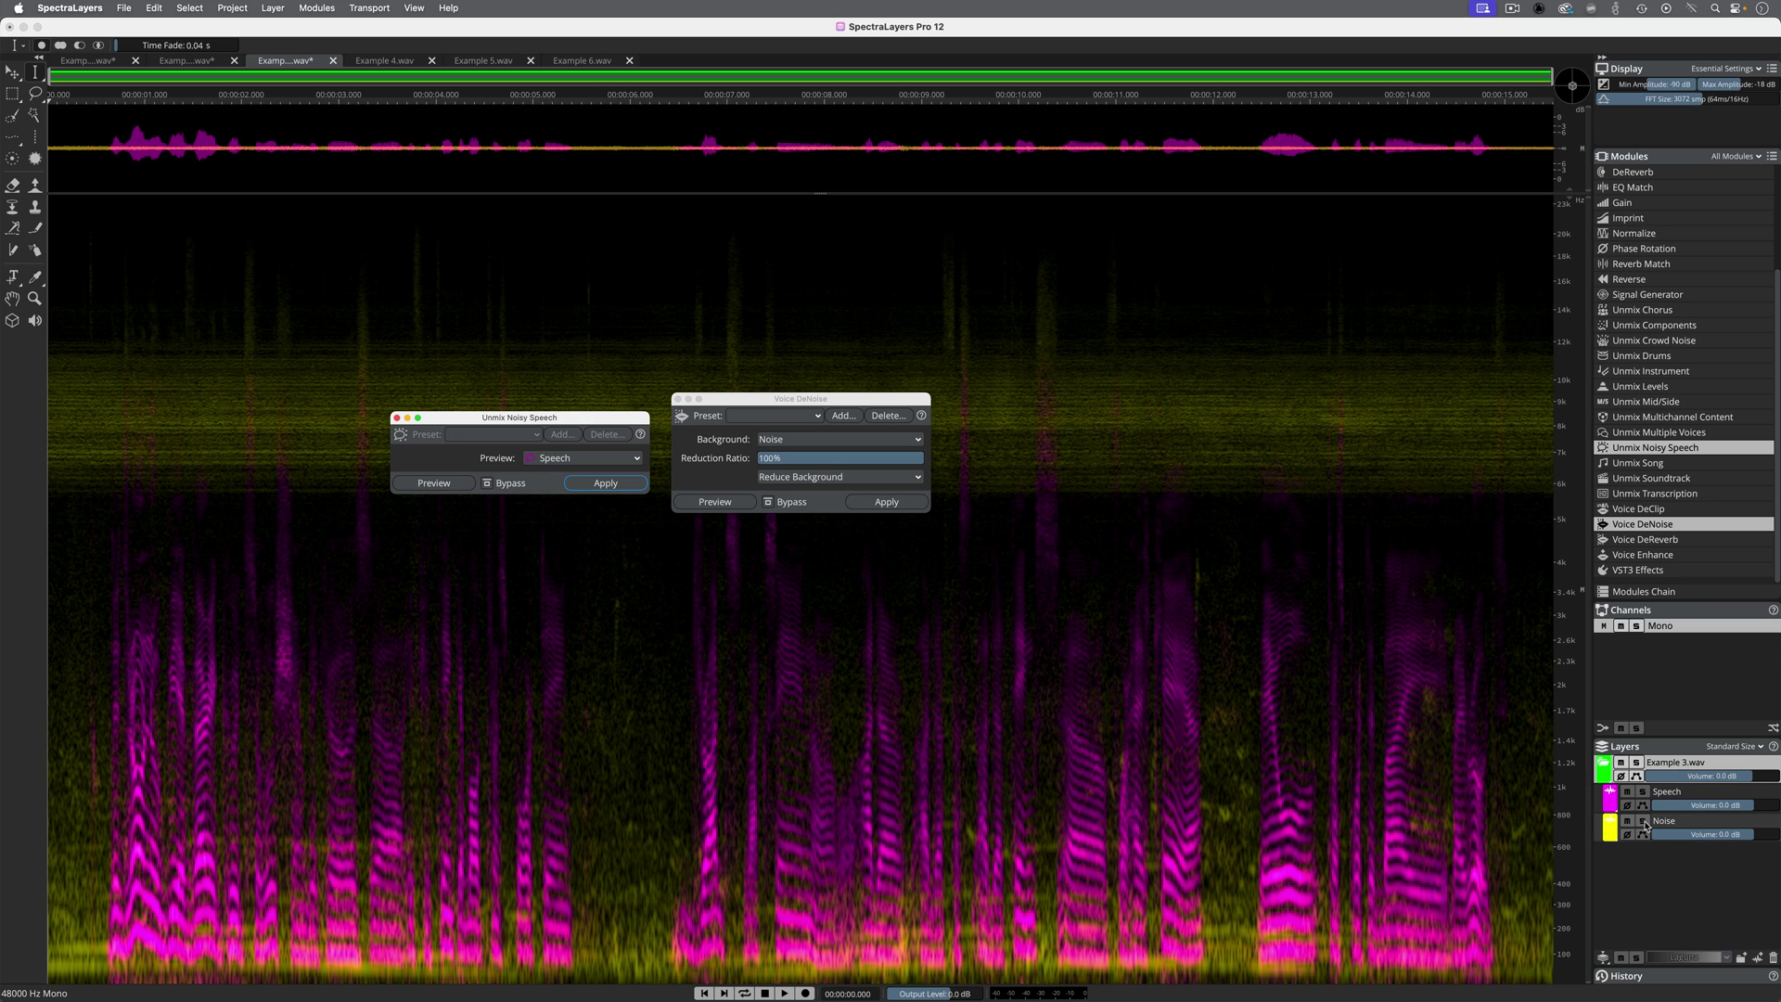
left_click(1643, 822)
key("space")
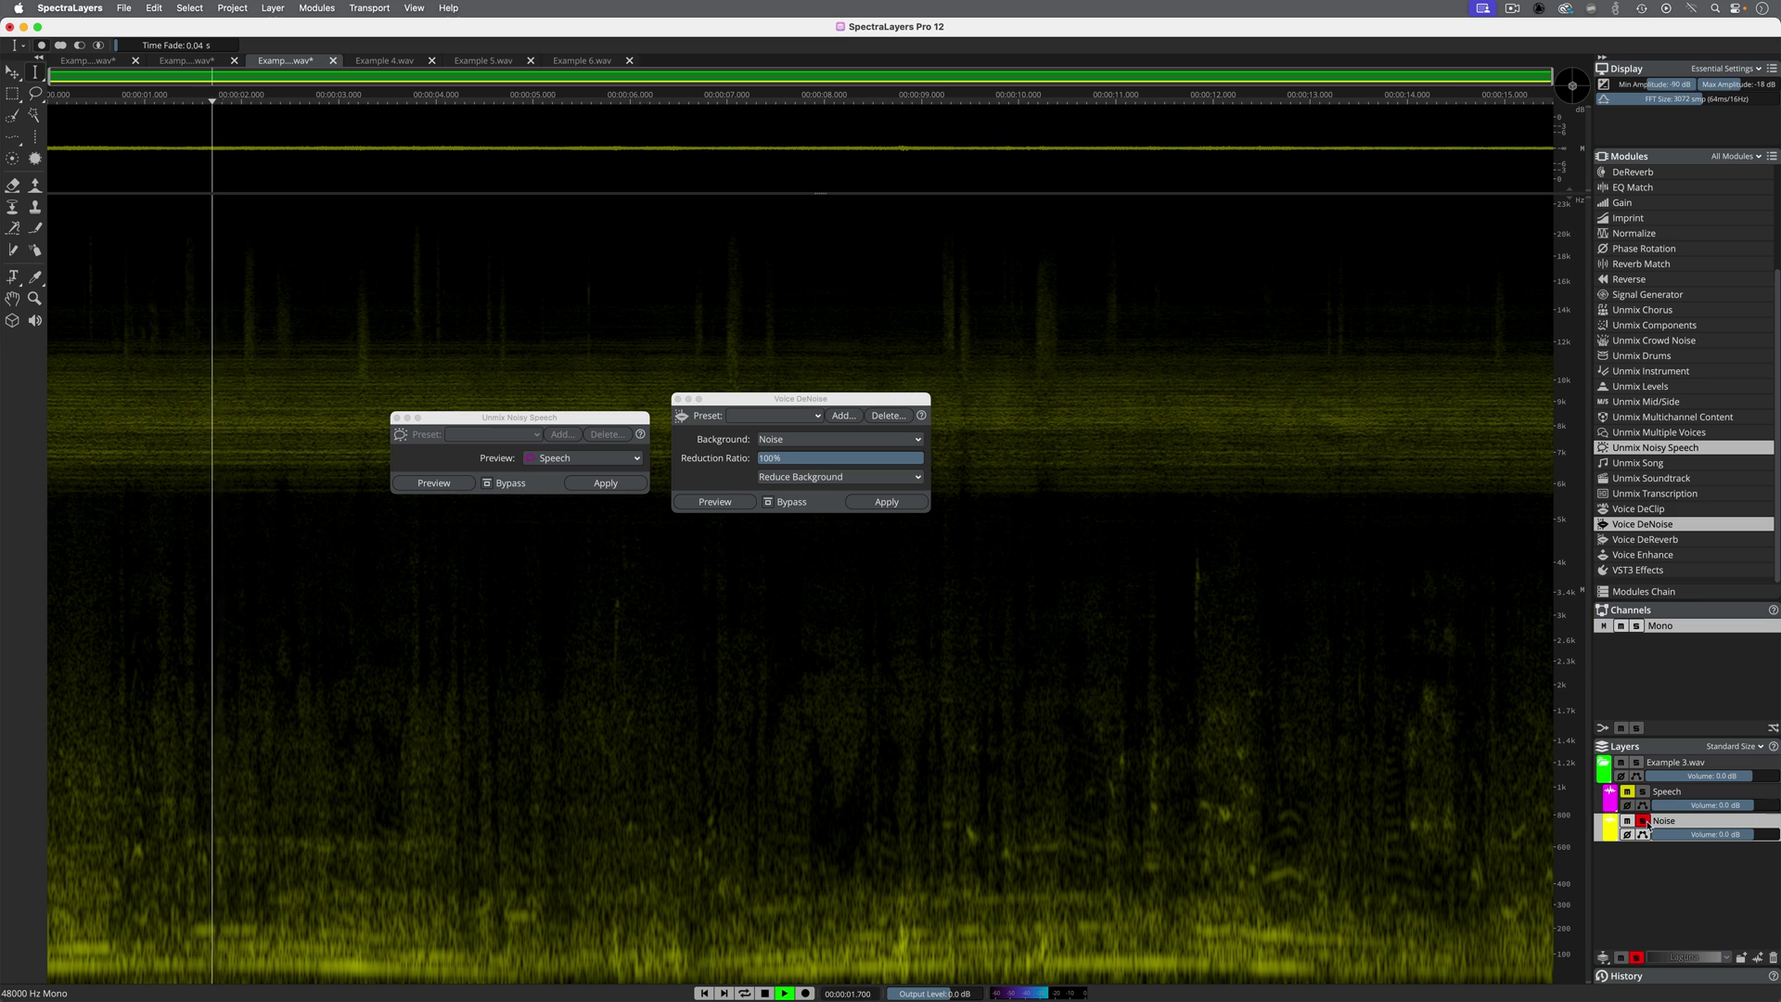
key("space")
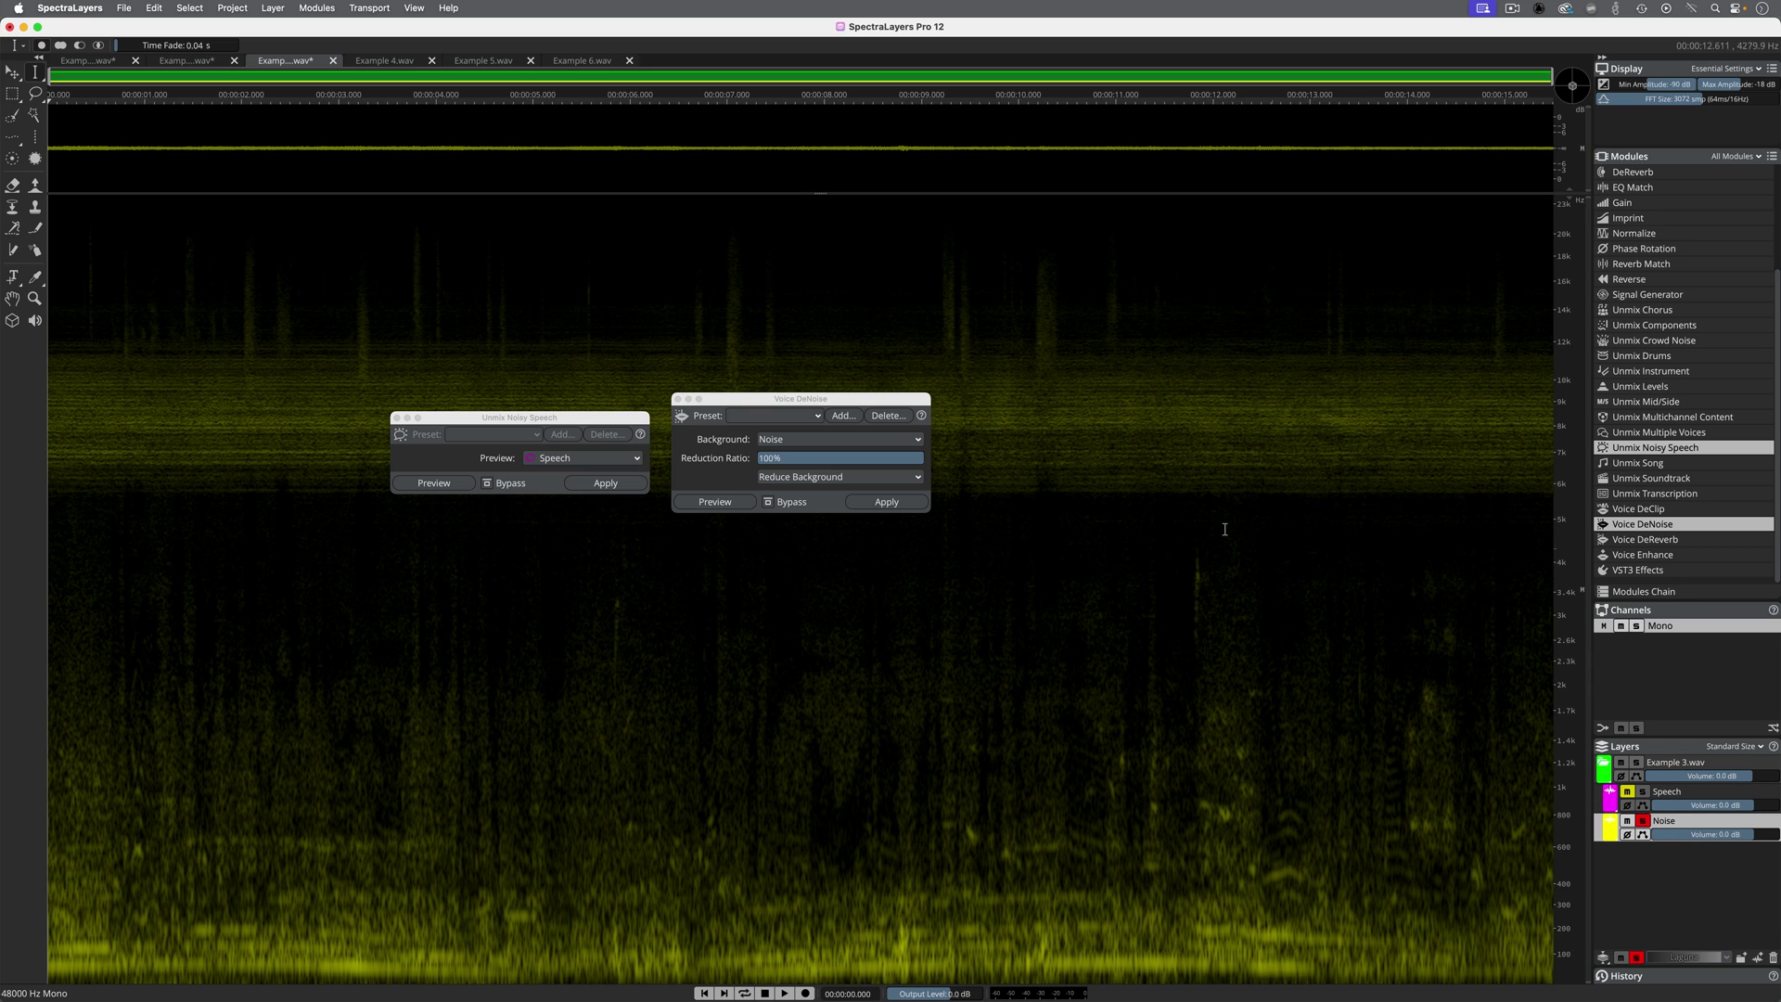
Step: Unsolo the Noise layer of Example 3.wav and play the Speech layer in solo
left_click(1643, 822)
left_click(1644, 792)
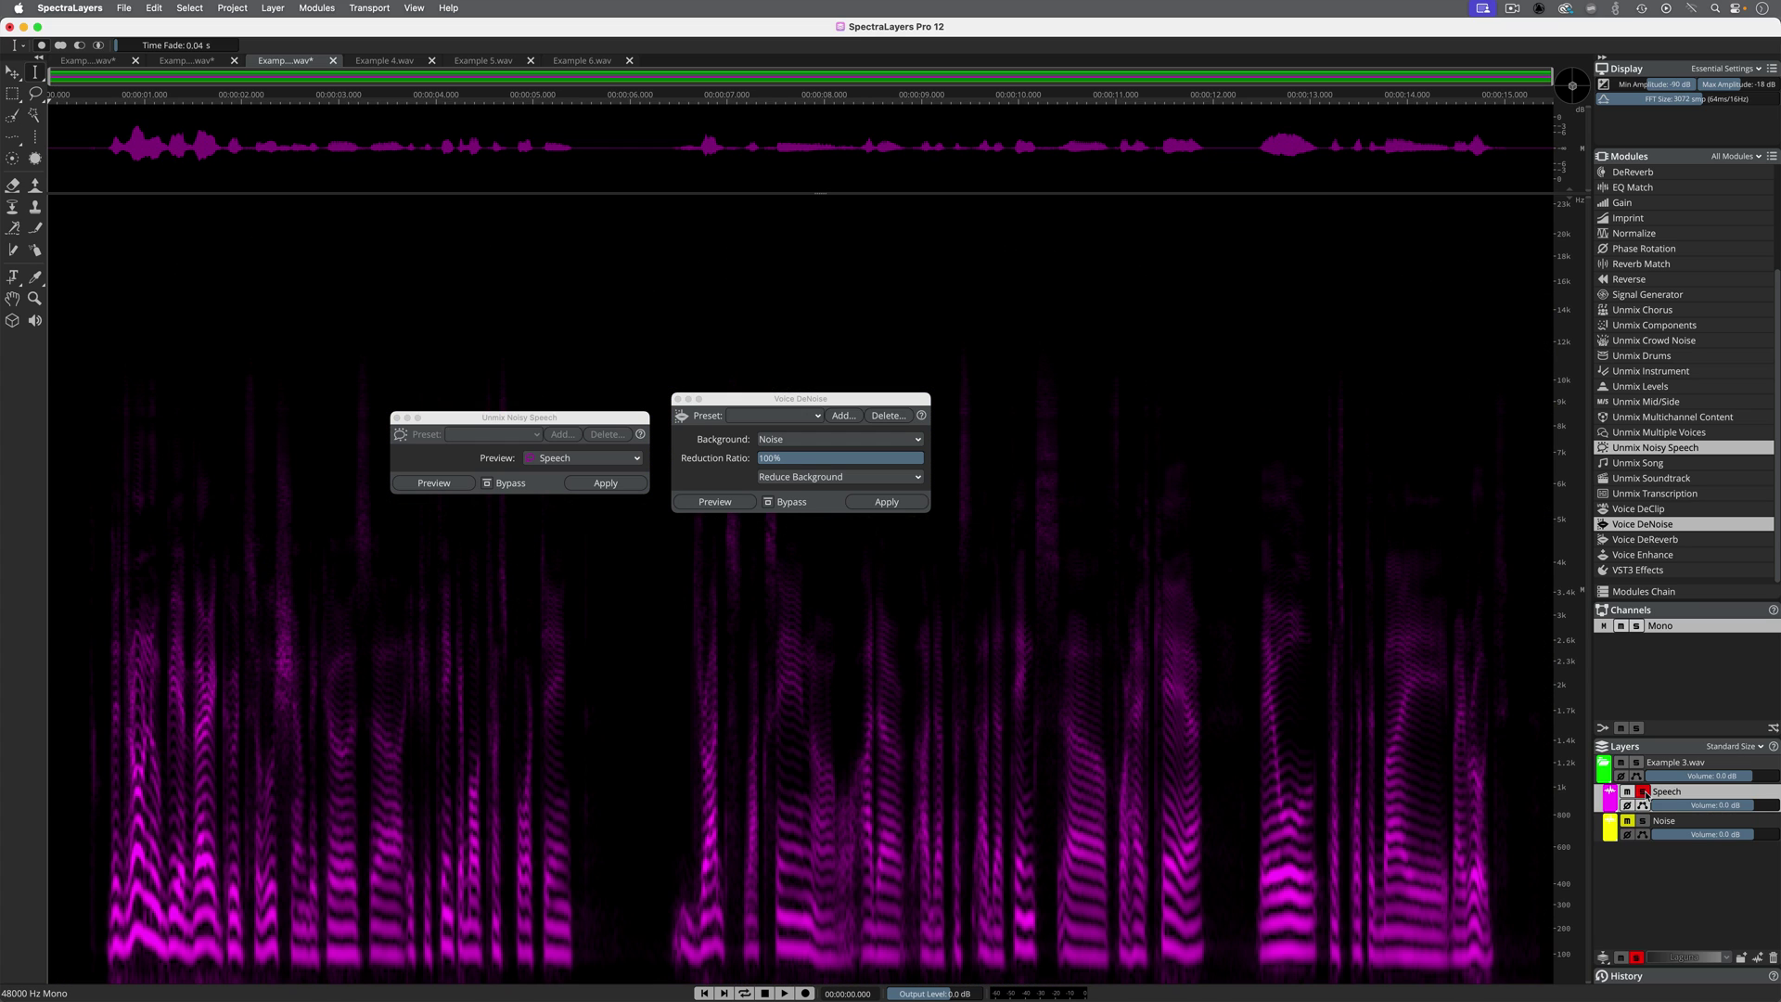
key("space")
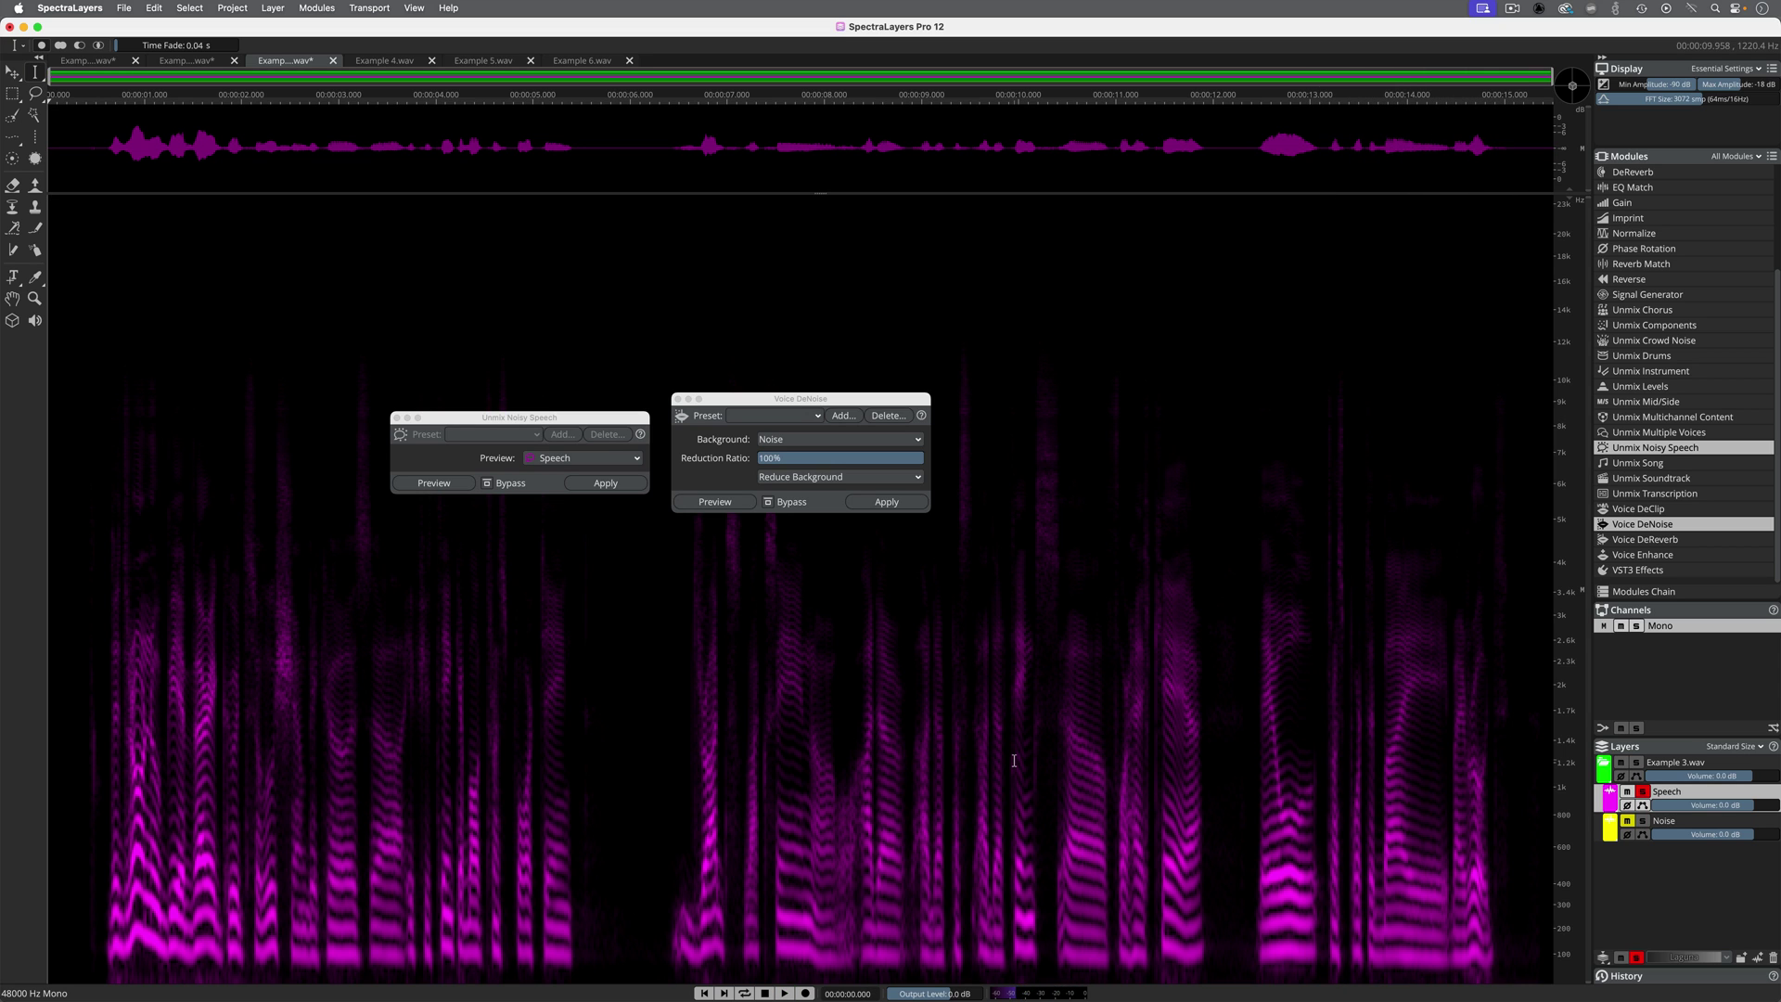
Step: Undo the unmix on Example 3.wav, apply Voice DeNoise at 100% with Reduce Background, and play the result
key("super+z")
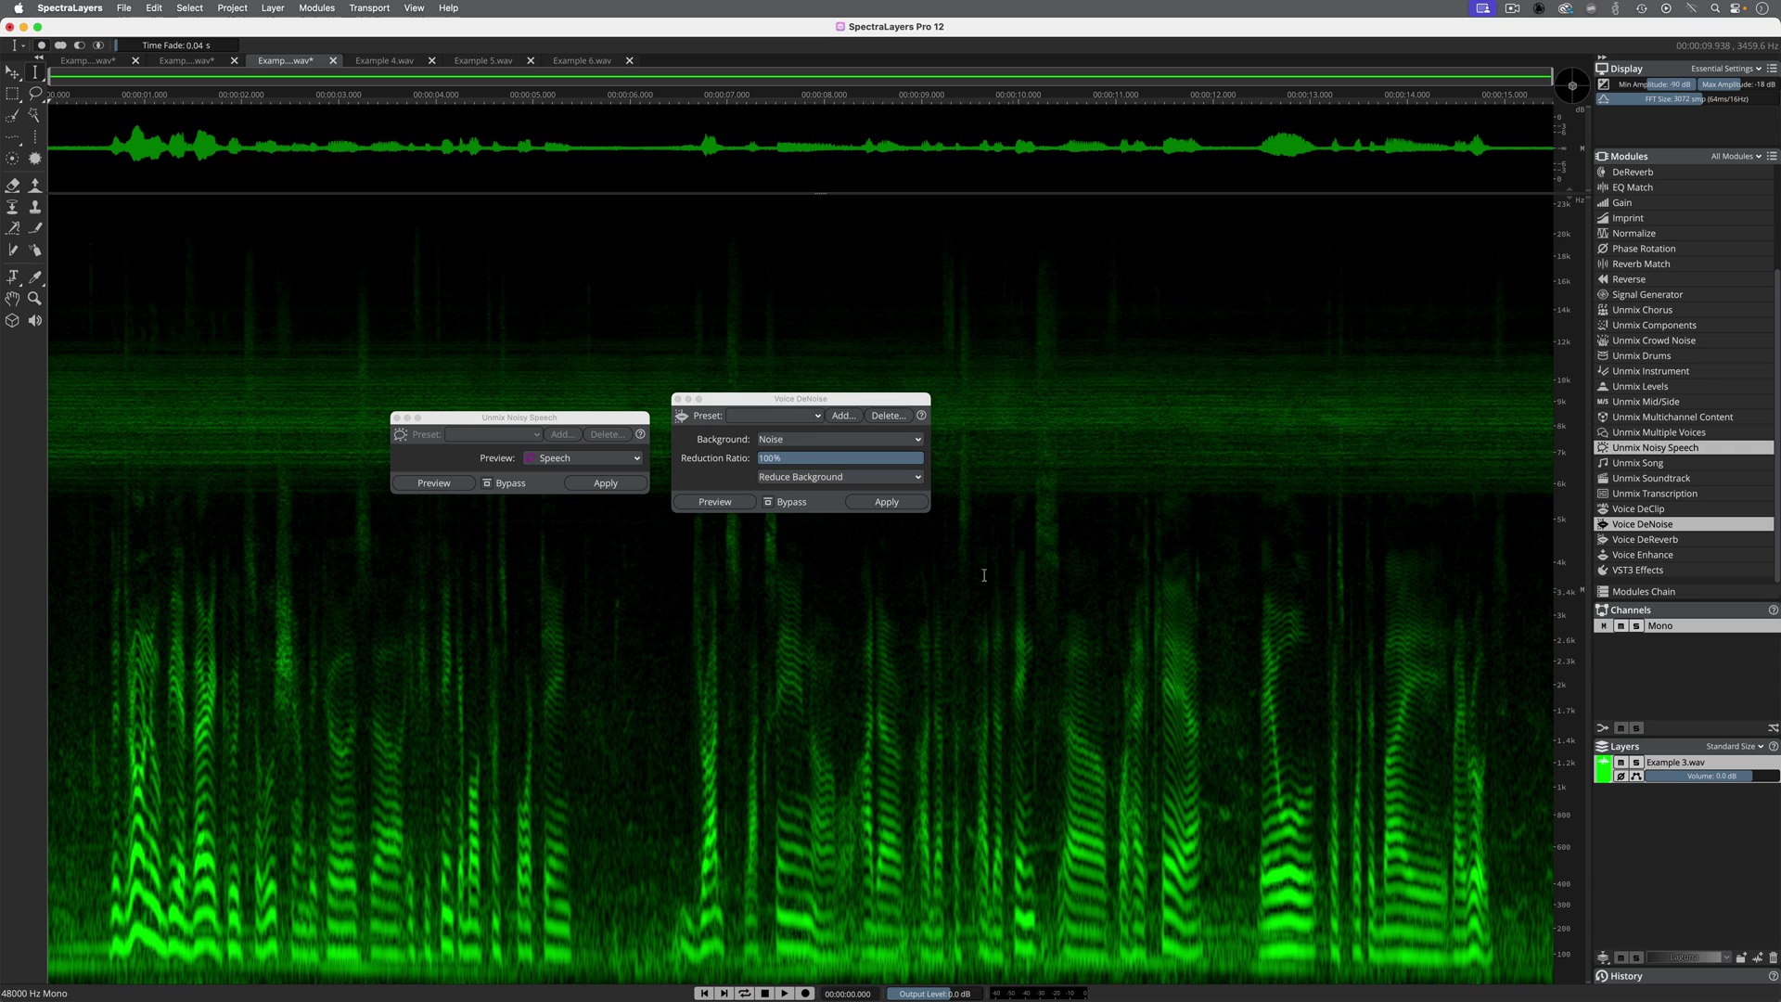
left_click(887, 502)
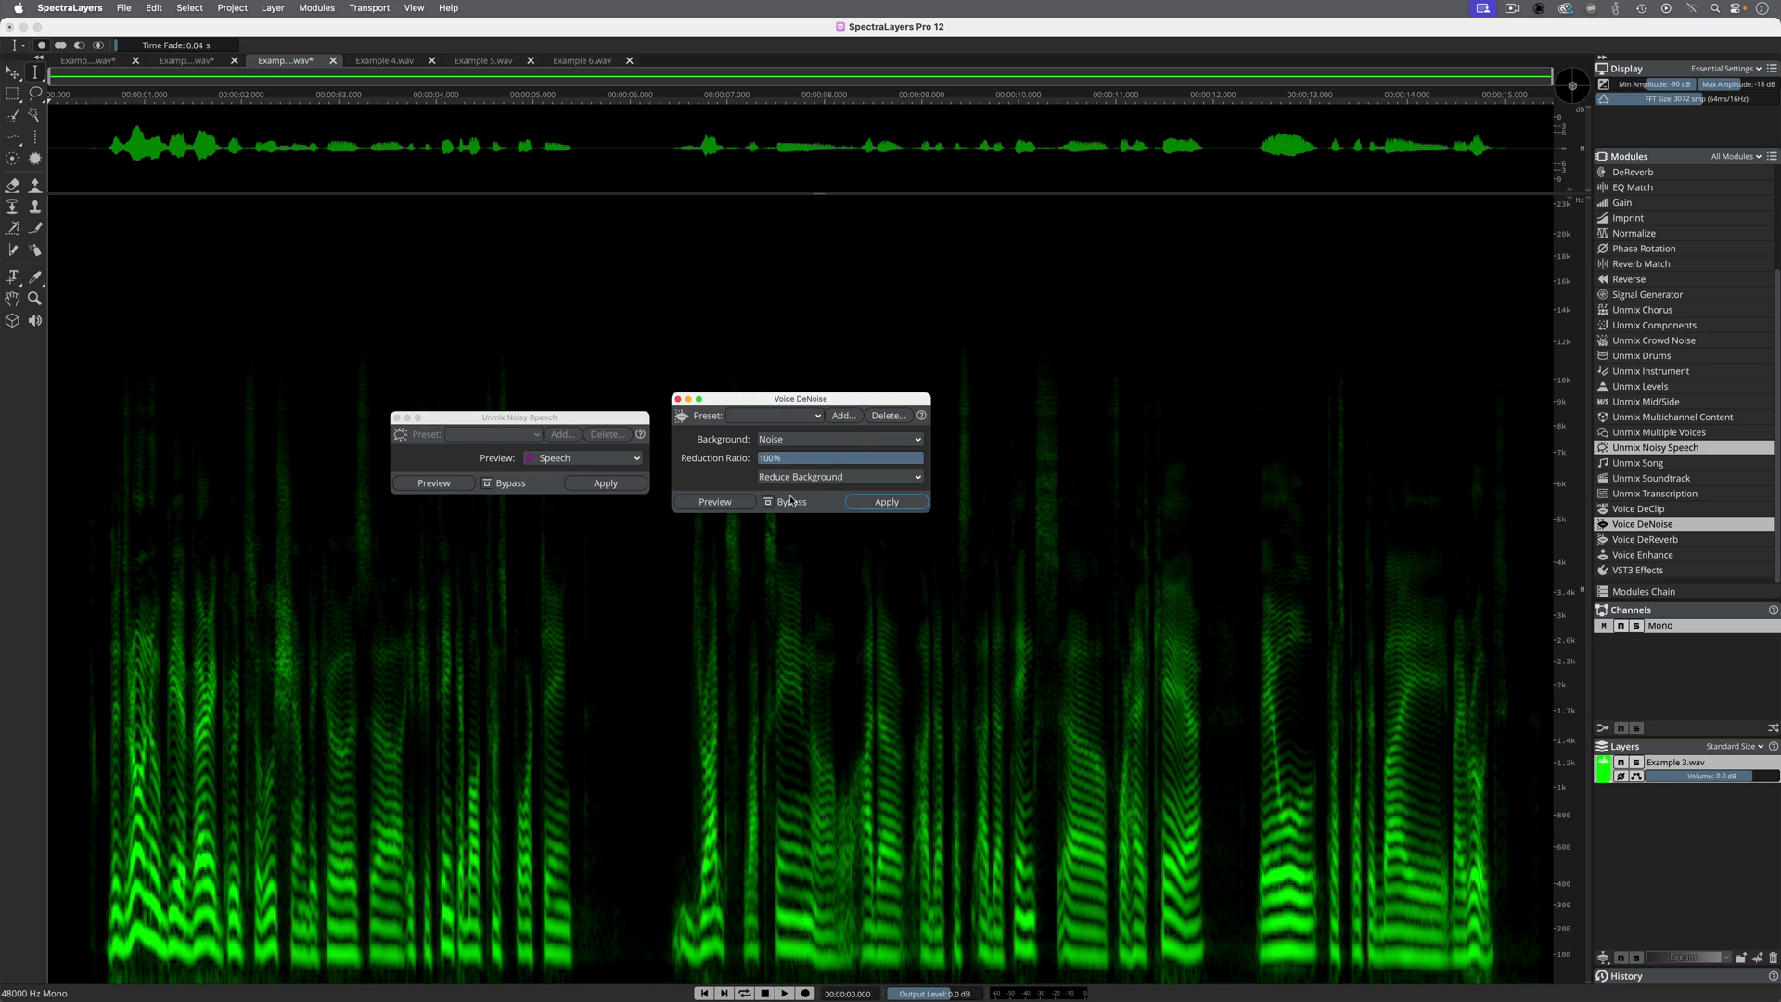
left_click(840, 478)
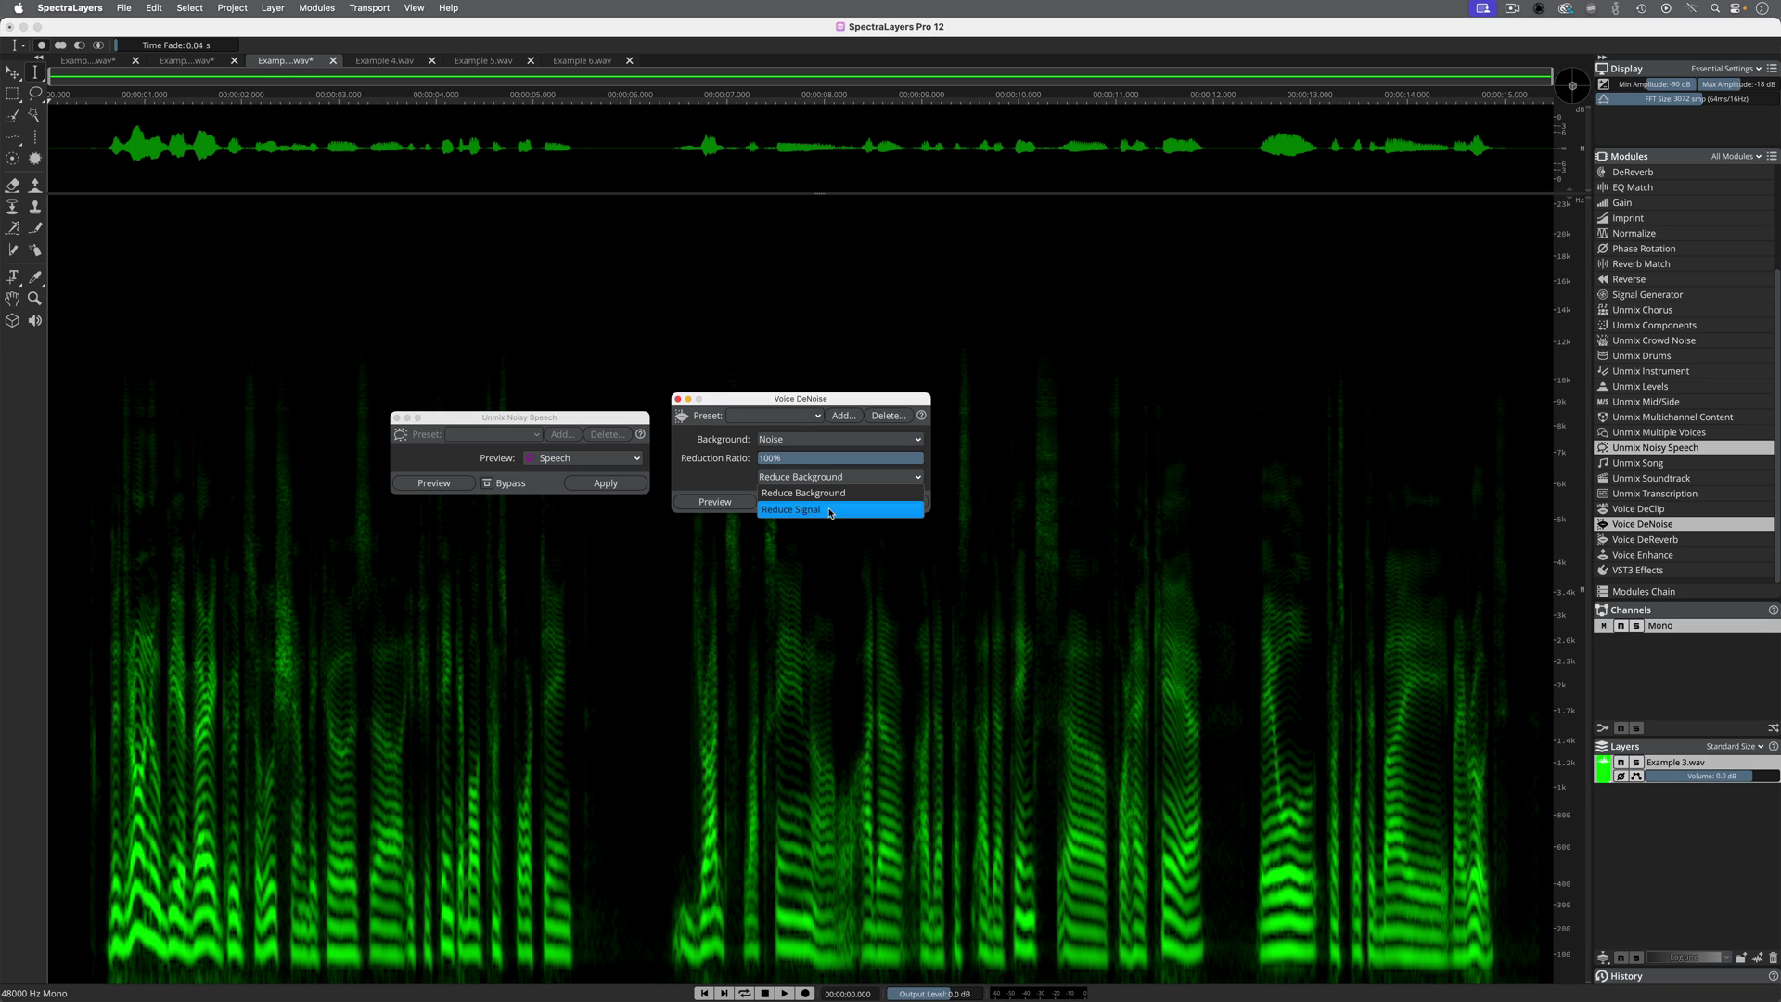
left_click(846, 498)
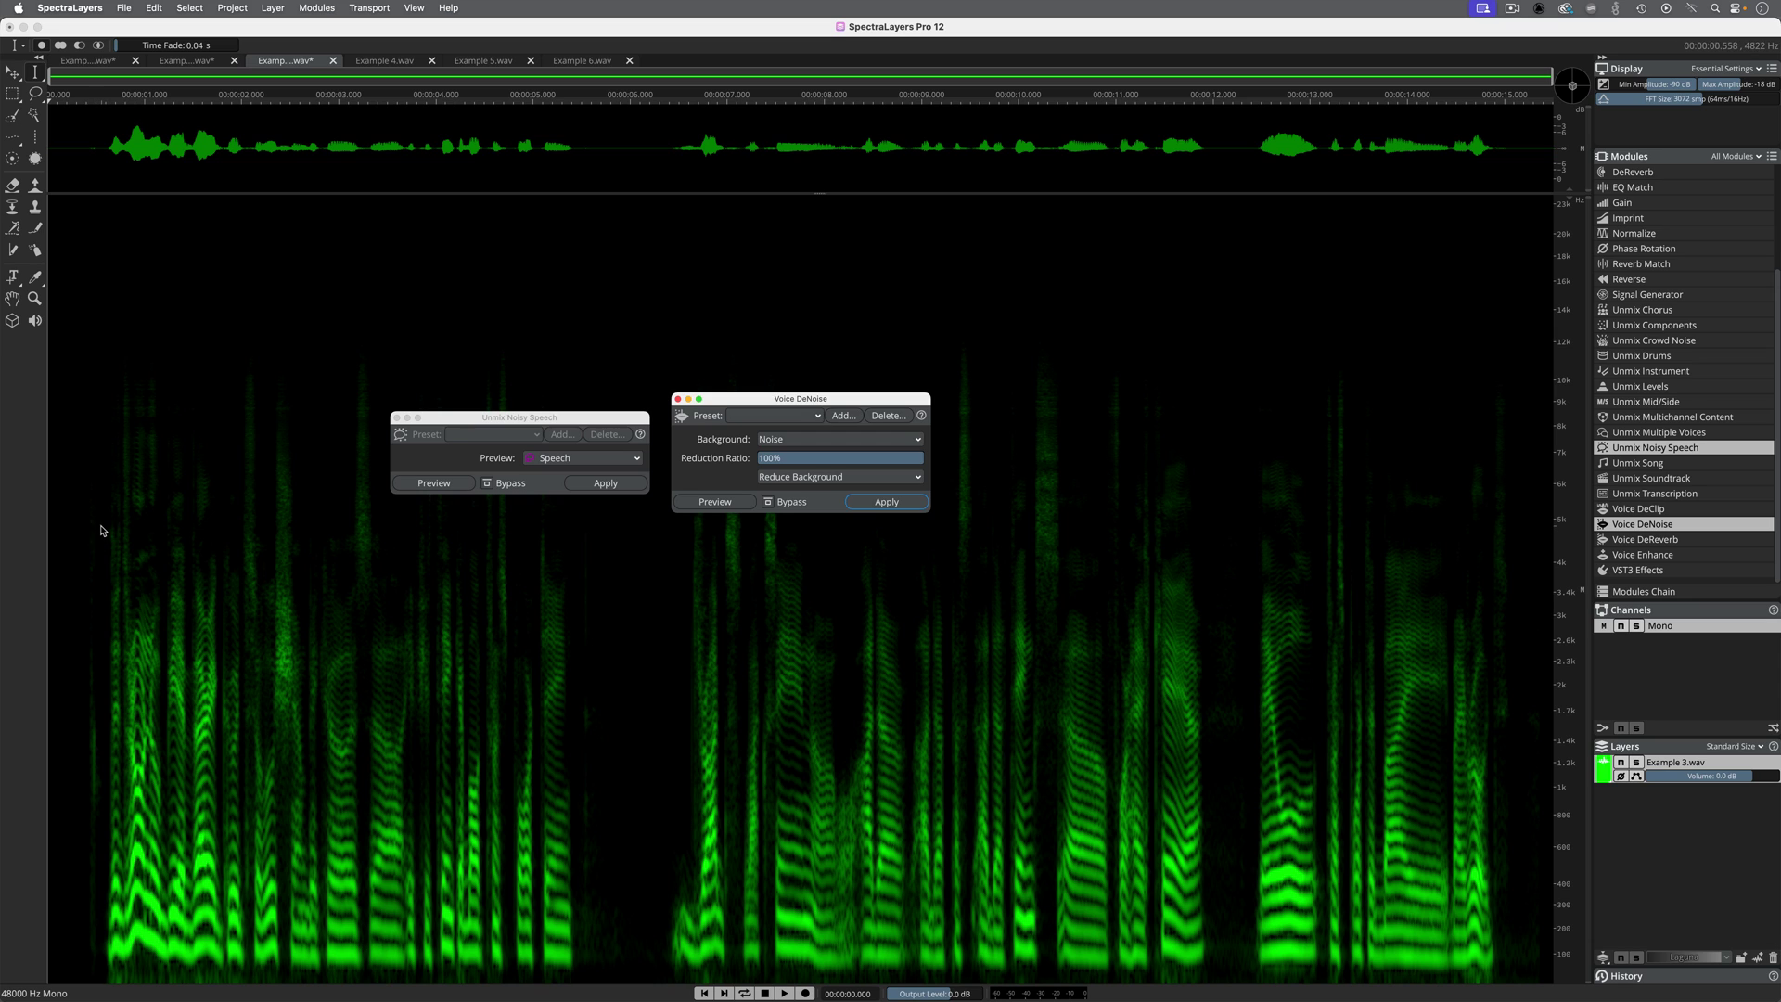
key("space")
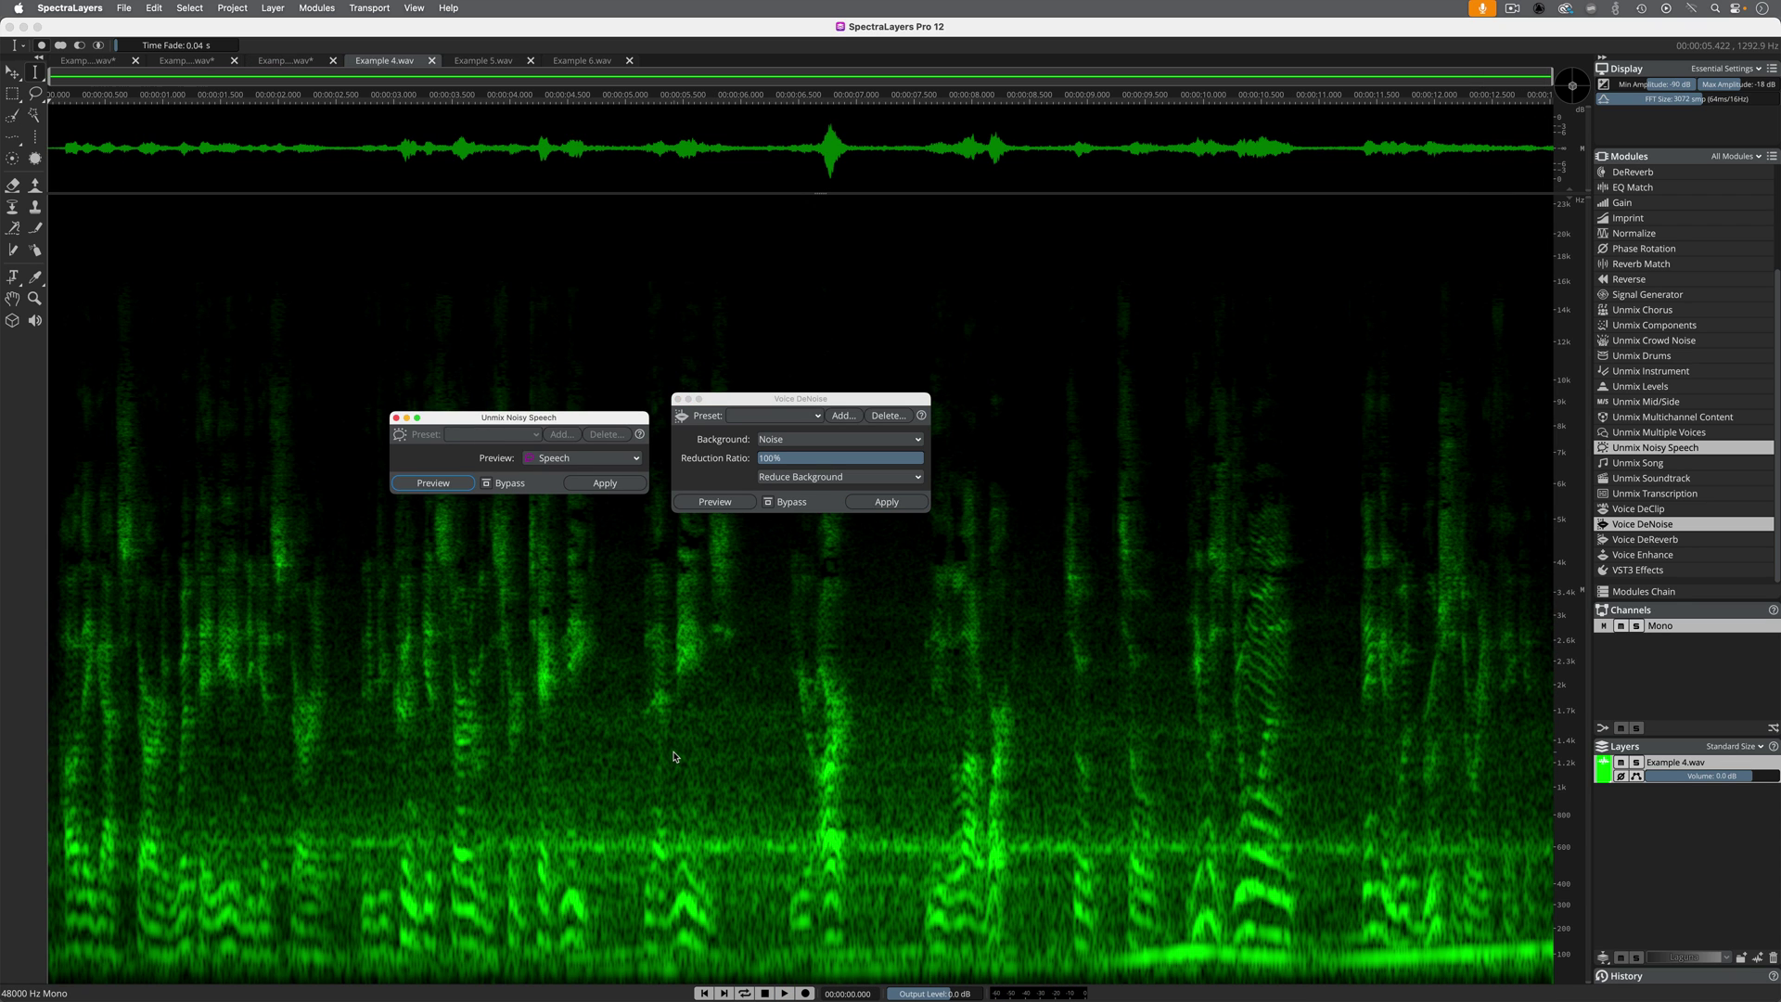
Step: Apply Unmix Noisy Speech to Example 4.wav and lower the Noise layer's volume to -51 dB
key("space")
left_click_drag(535, 420, 534, 419)
left_click(602, 483)
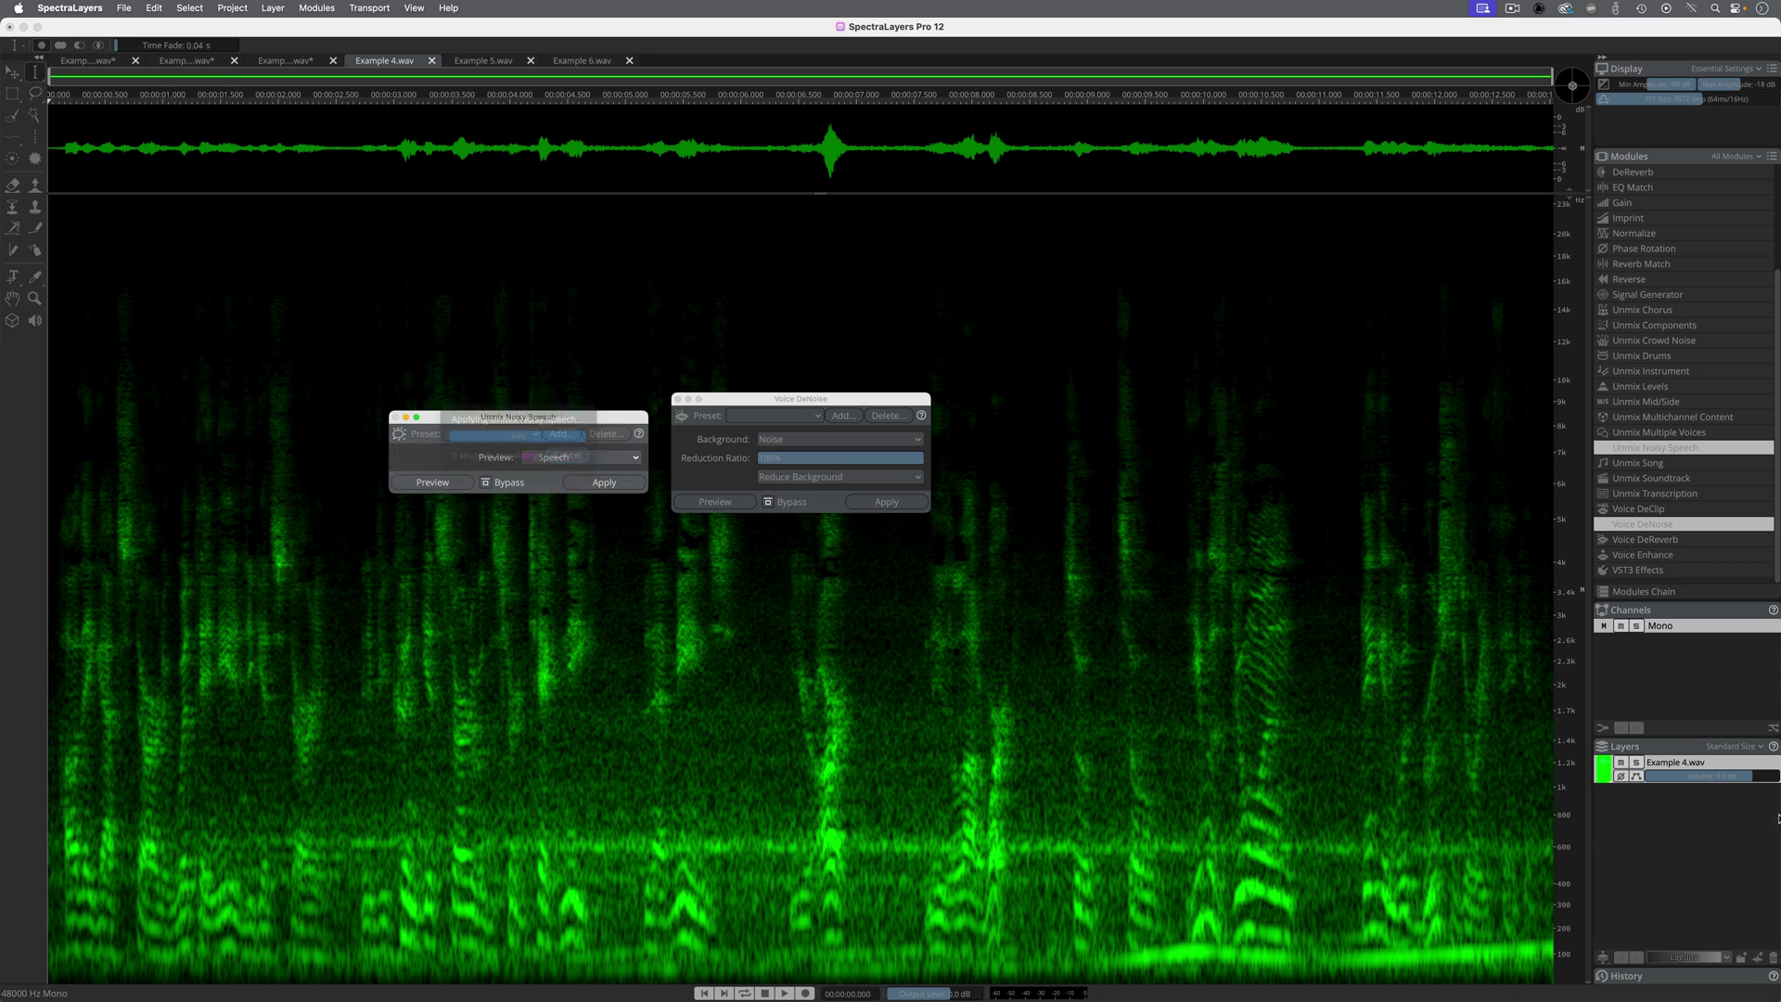
key("space")
left_click_drag(1733, 835, 1622, 840)
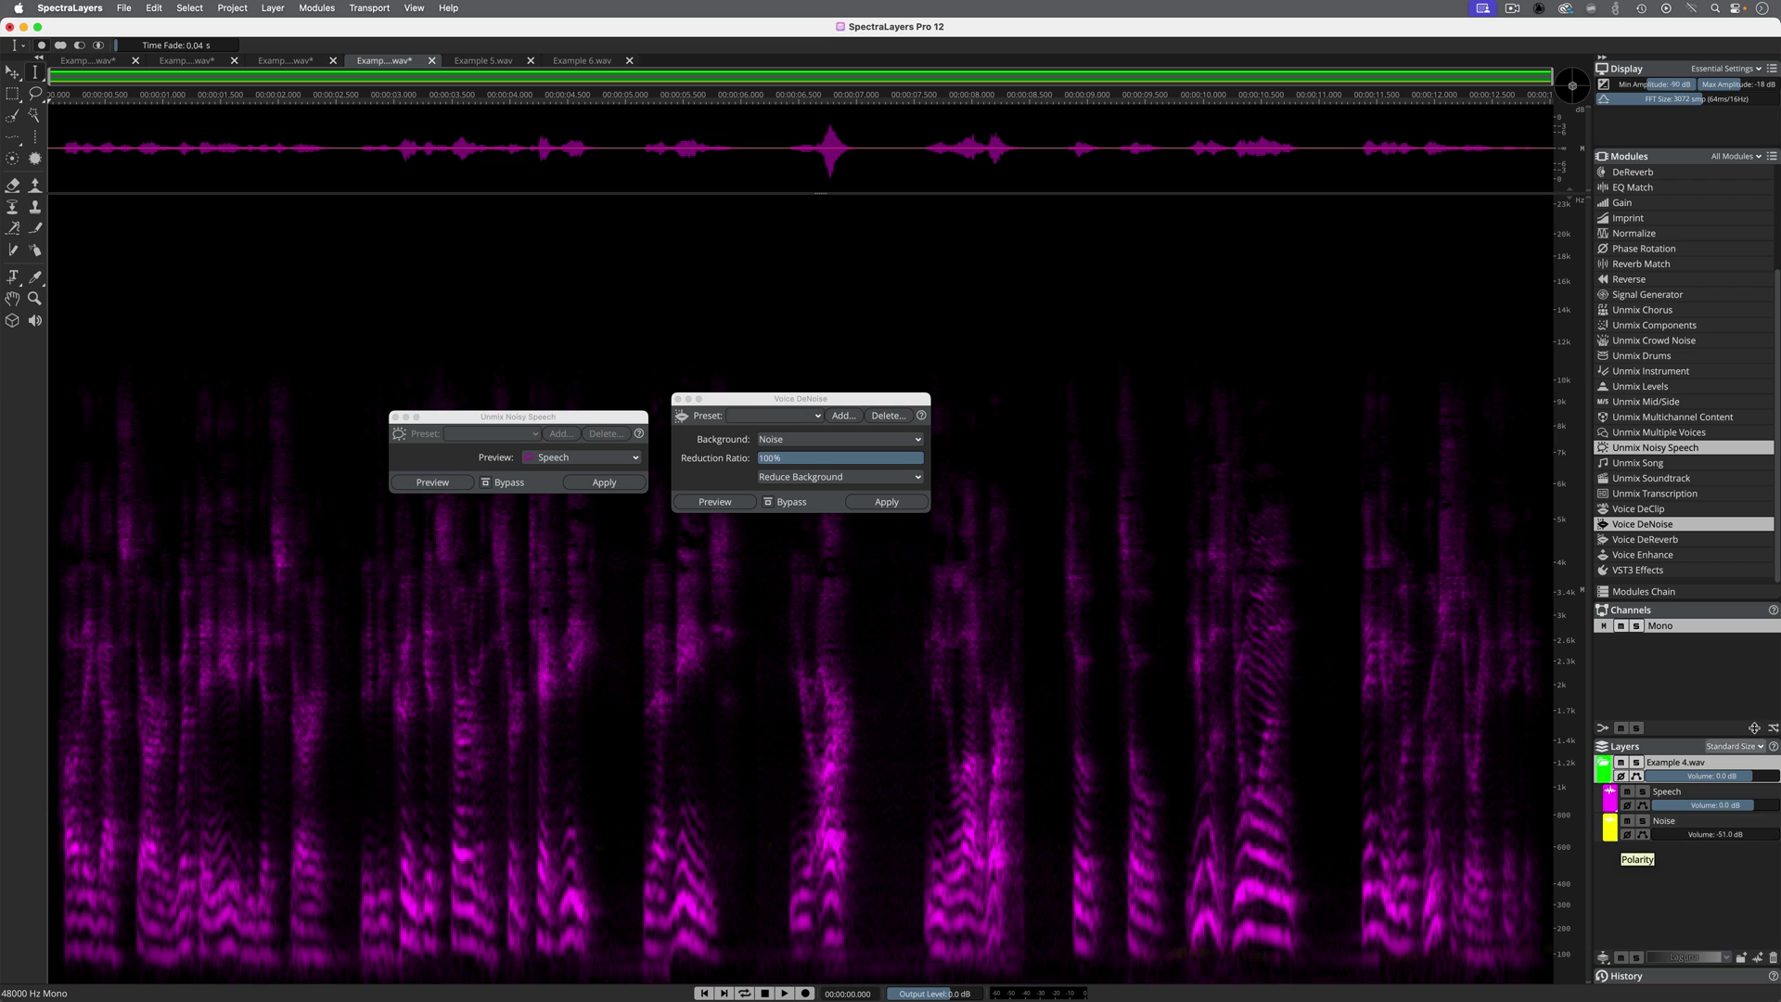
Step: Look at the Voice Enhance module's Enhancement Ratio setting and close the module without applying it
left_click(1684, 557)
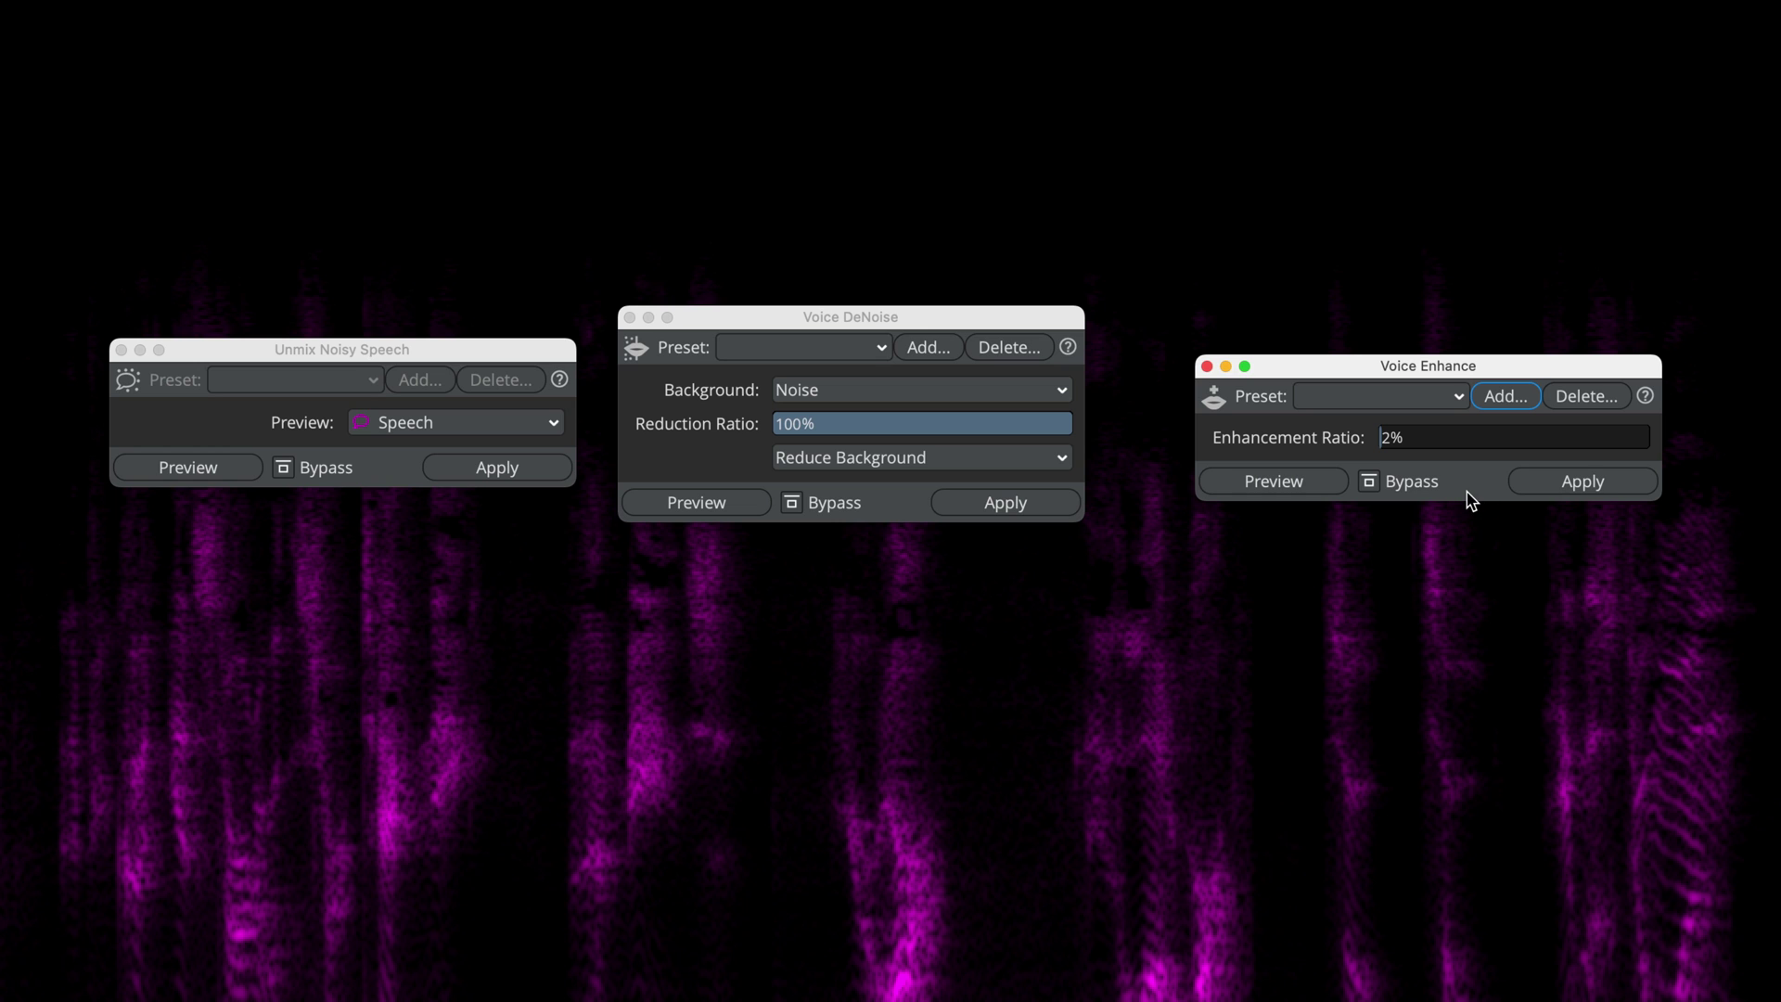
left_click(1207, 366)
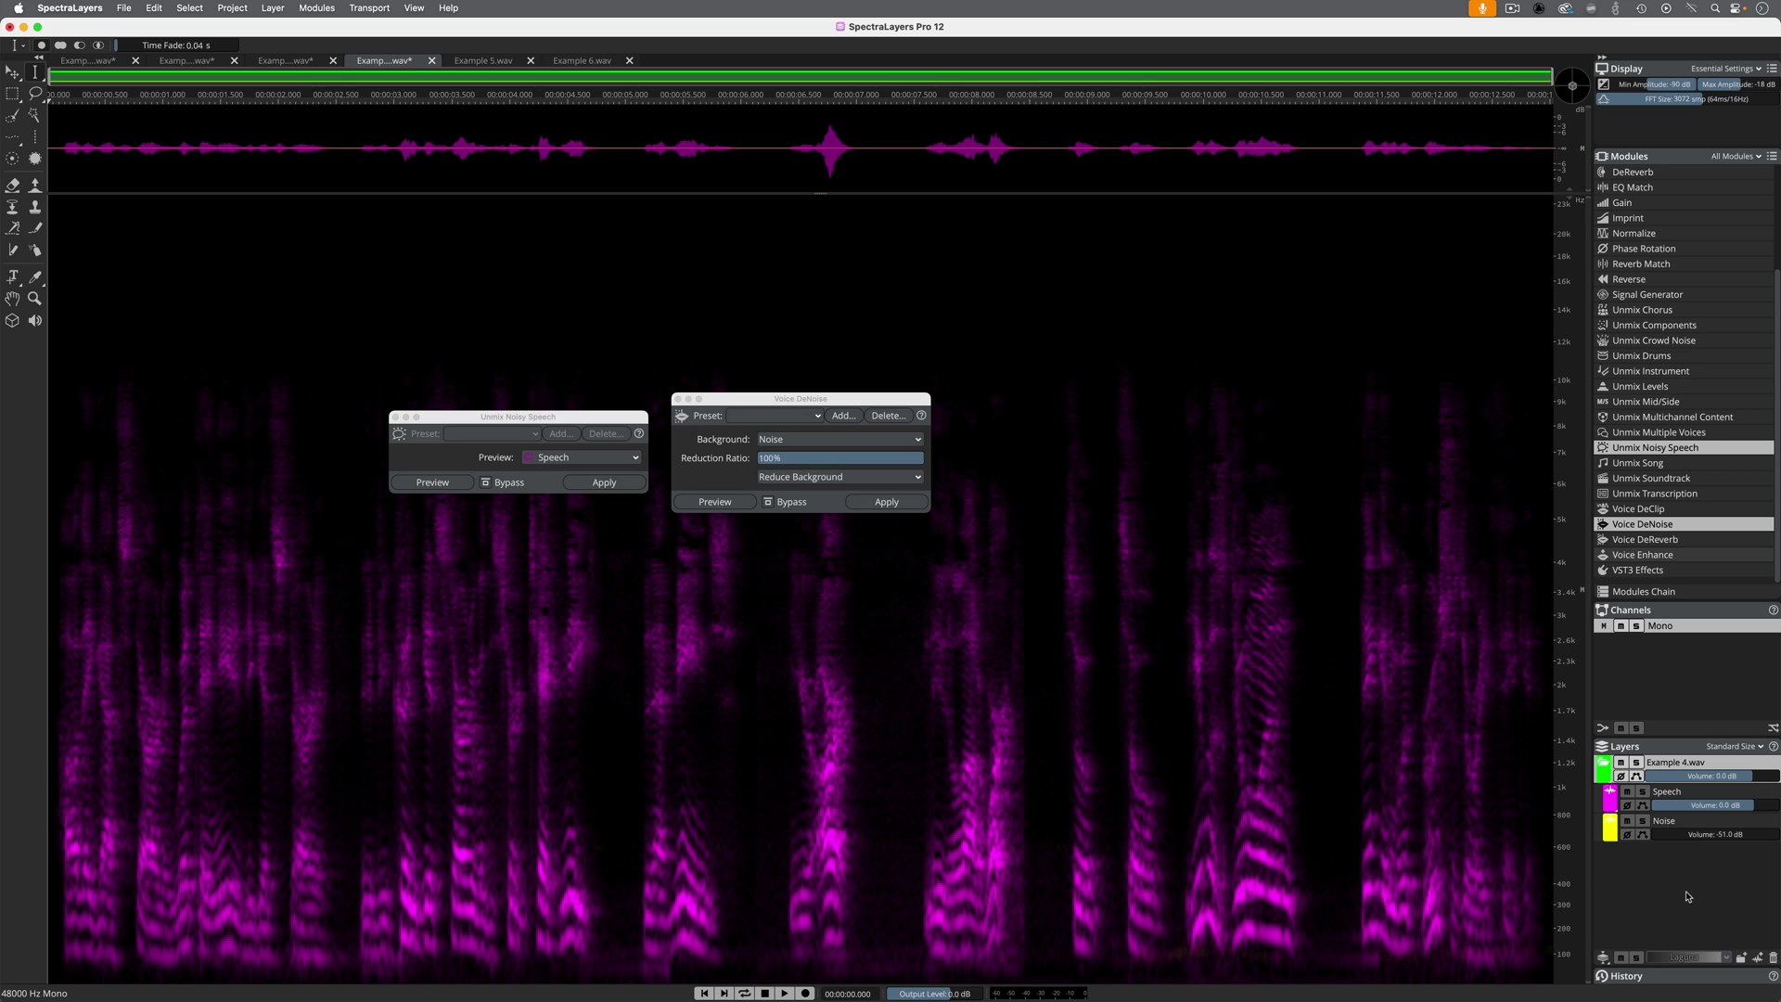
Step: Undo Unmix Noisy Speech on Example 4.wav and apply Voice DeNoise with background Noise at 100% reduction ratio
key("super+z")
key("space")
key("space")
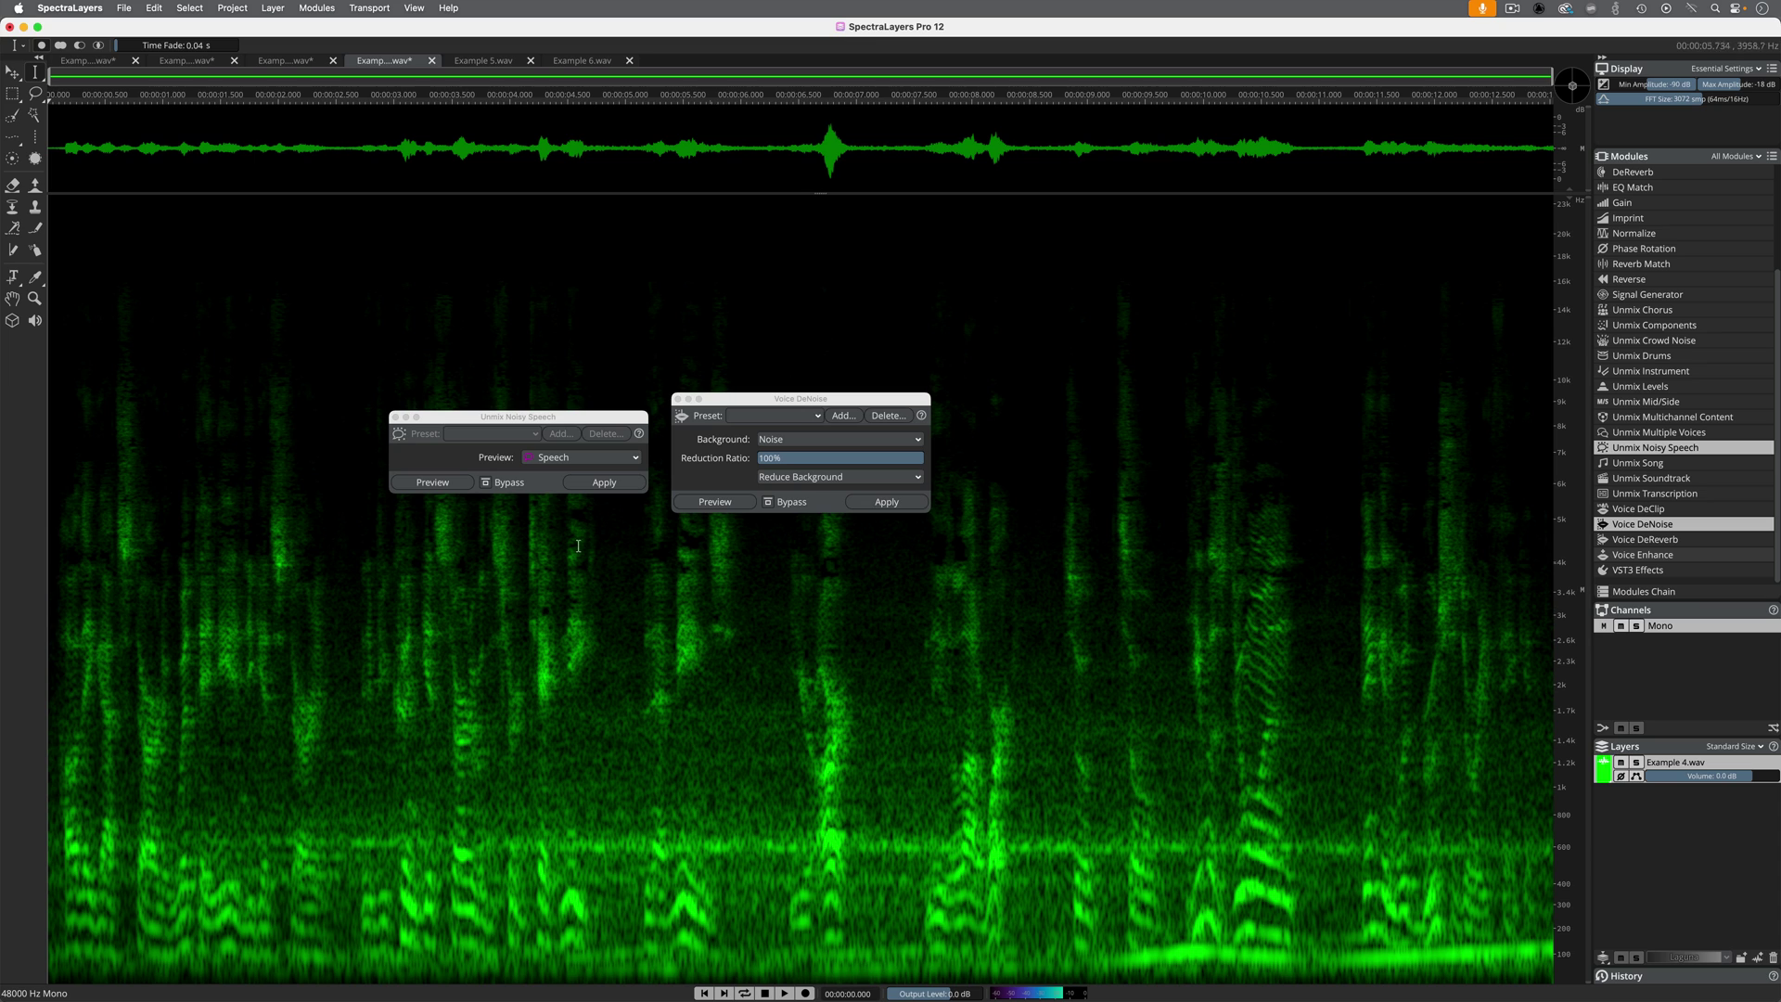
left_click(886, 502)
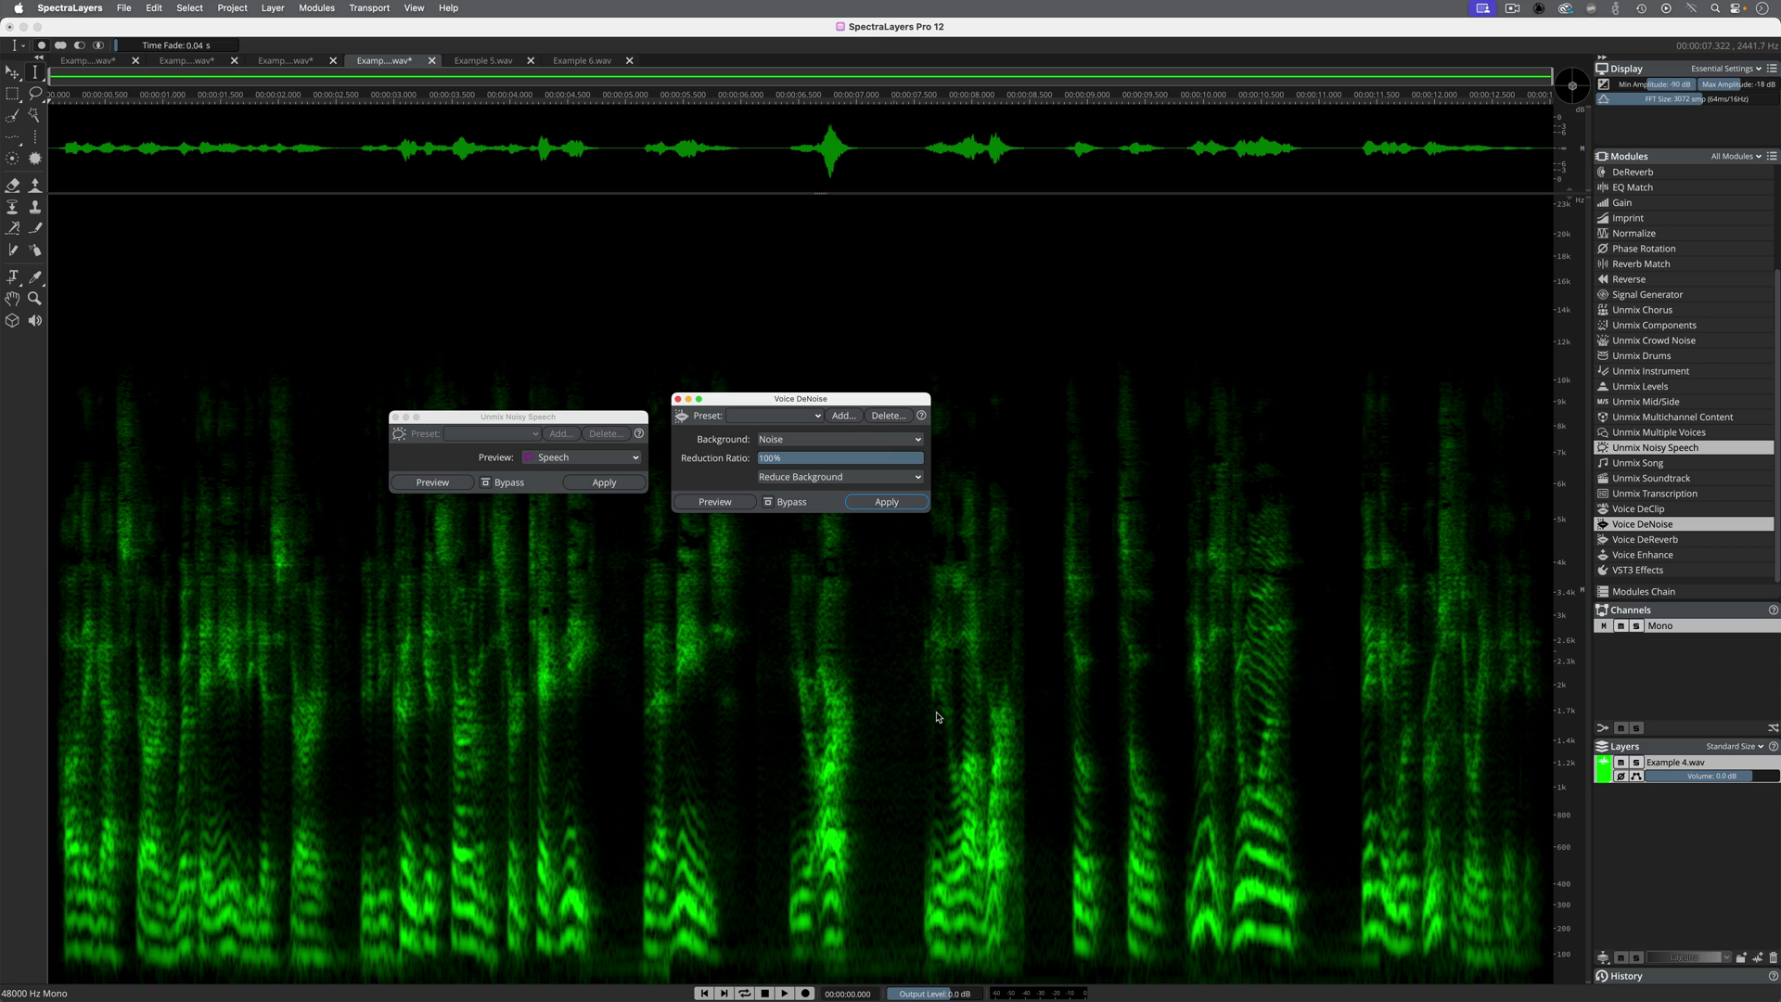
Step: Play the denoised Example 4.wav, including a section starting at about 4.2 seconds, and stop playback
key("space")
left_click(535, 844)
key("space")
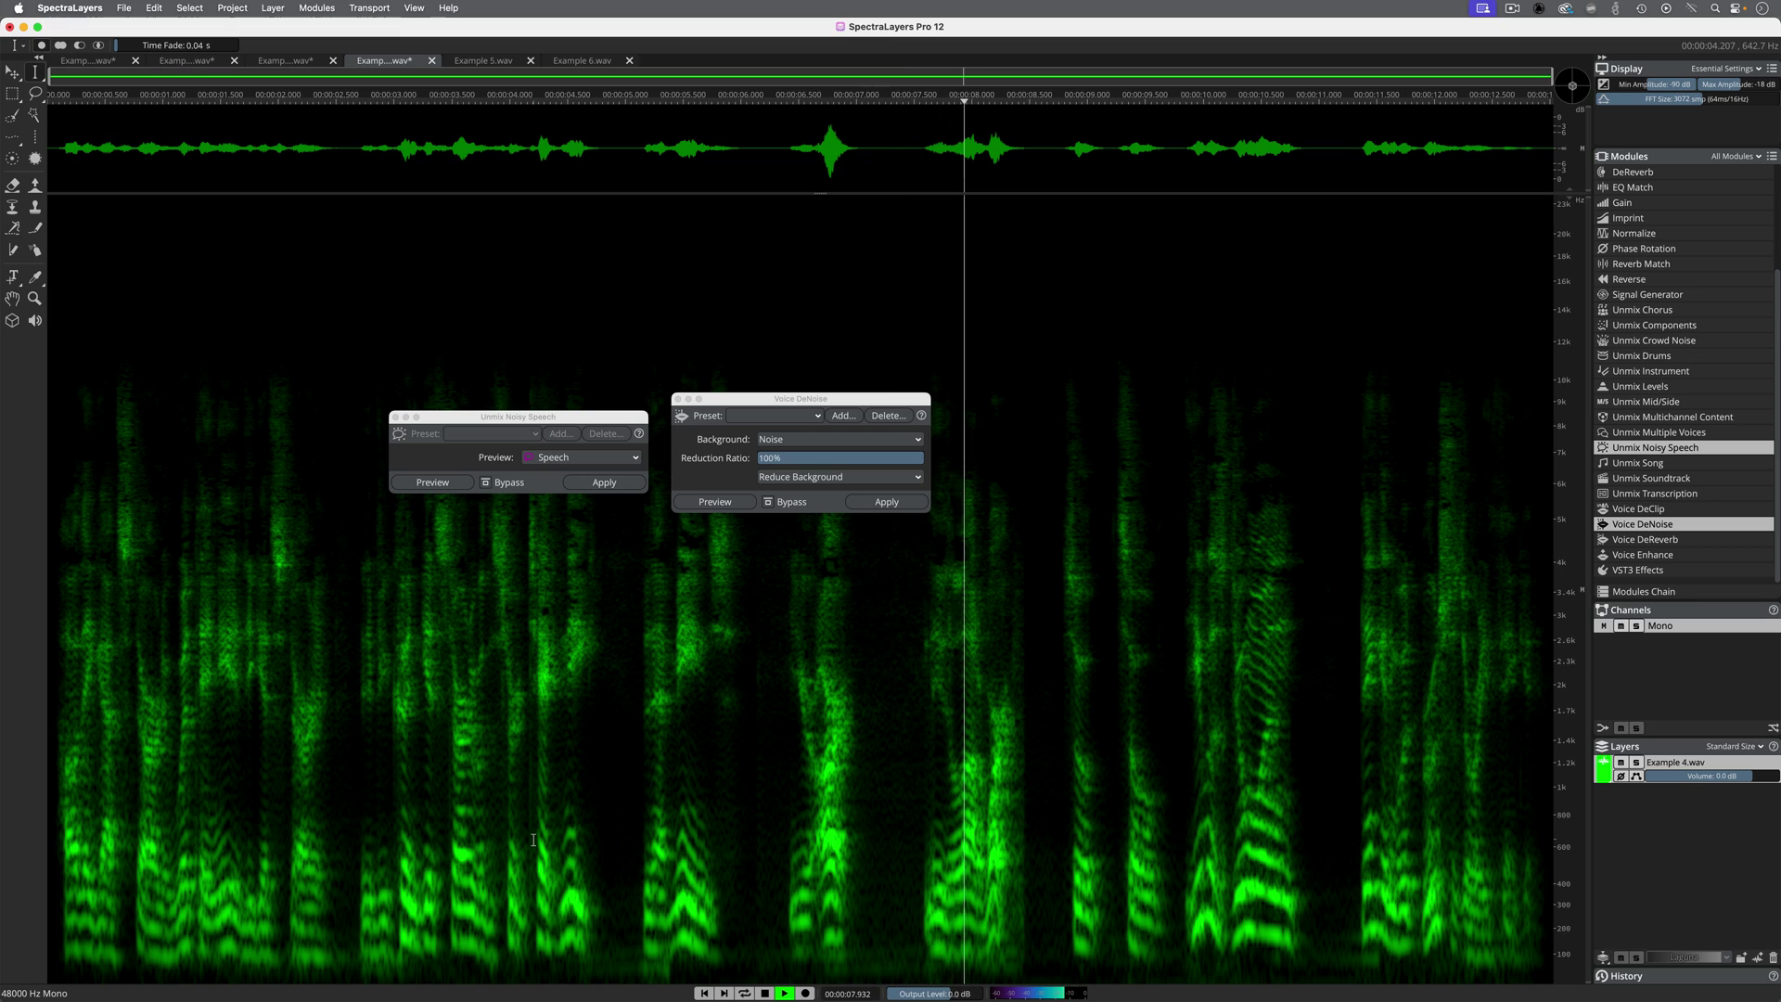
key("space")
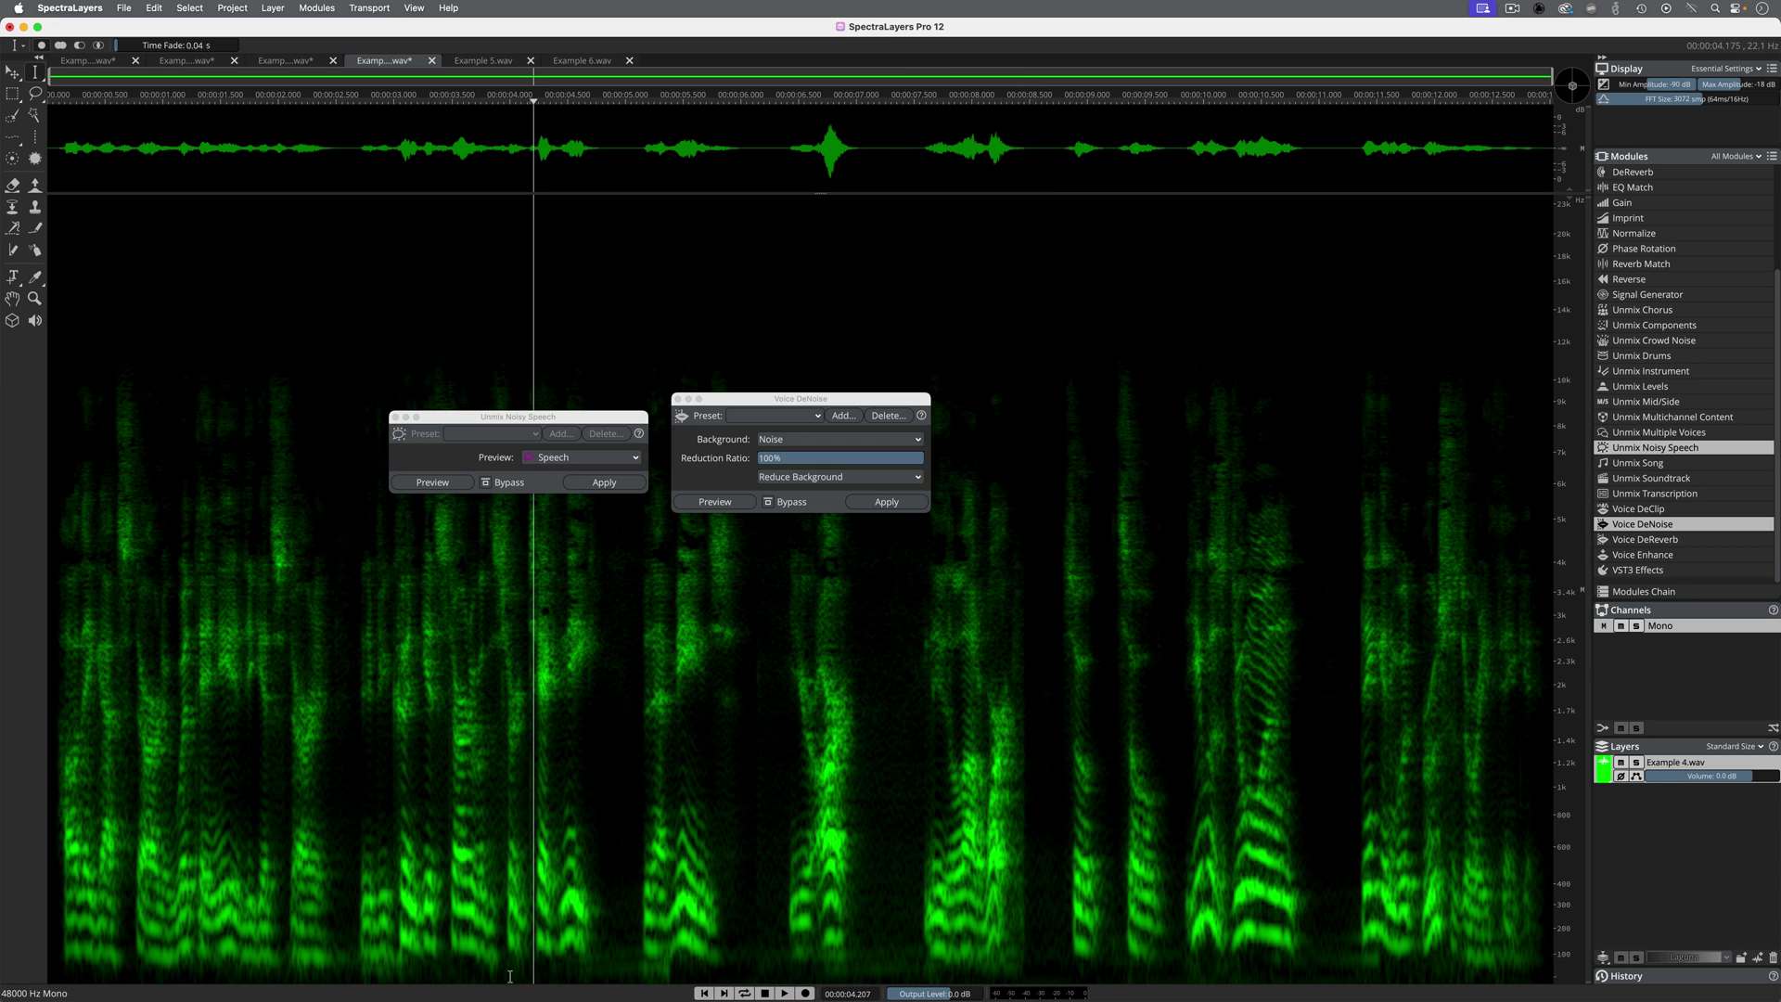
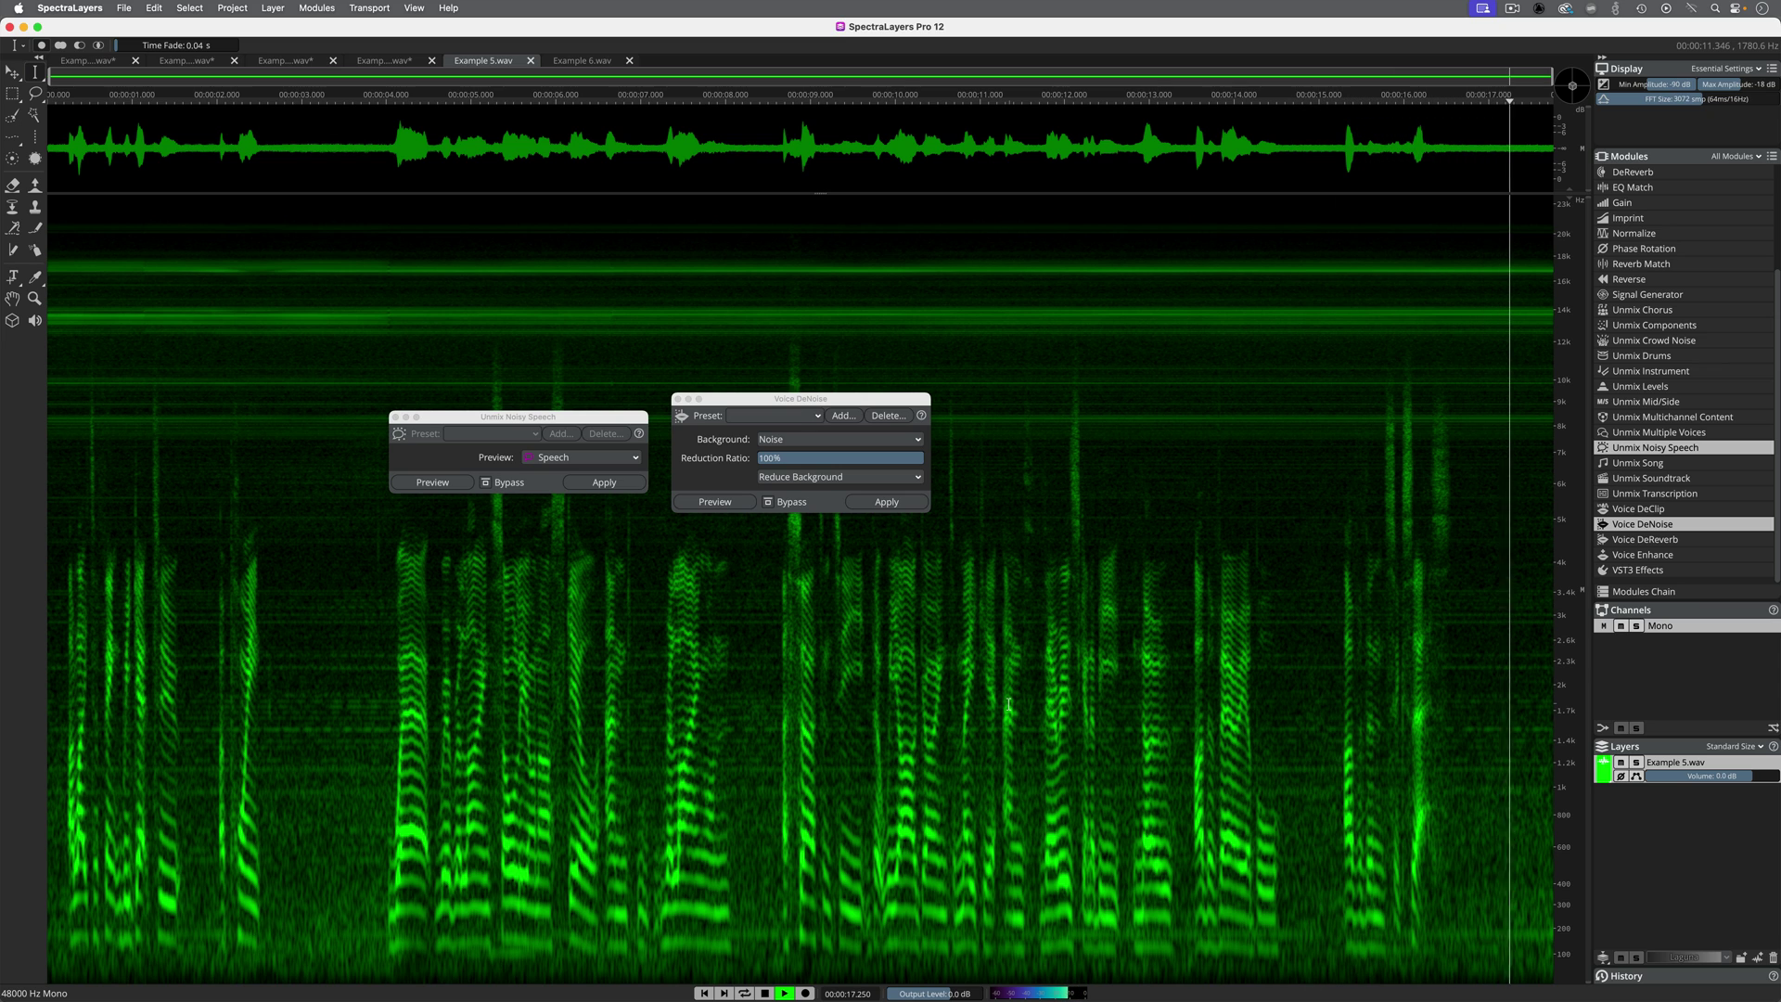
Step: Apply Unmix Noisy Speech to Example 5.wav to split it into Speech and Noise layers
left_click(789, 430)
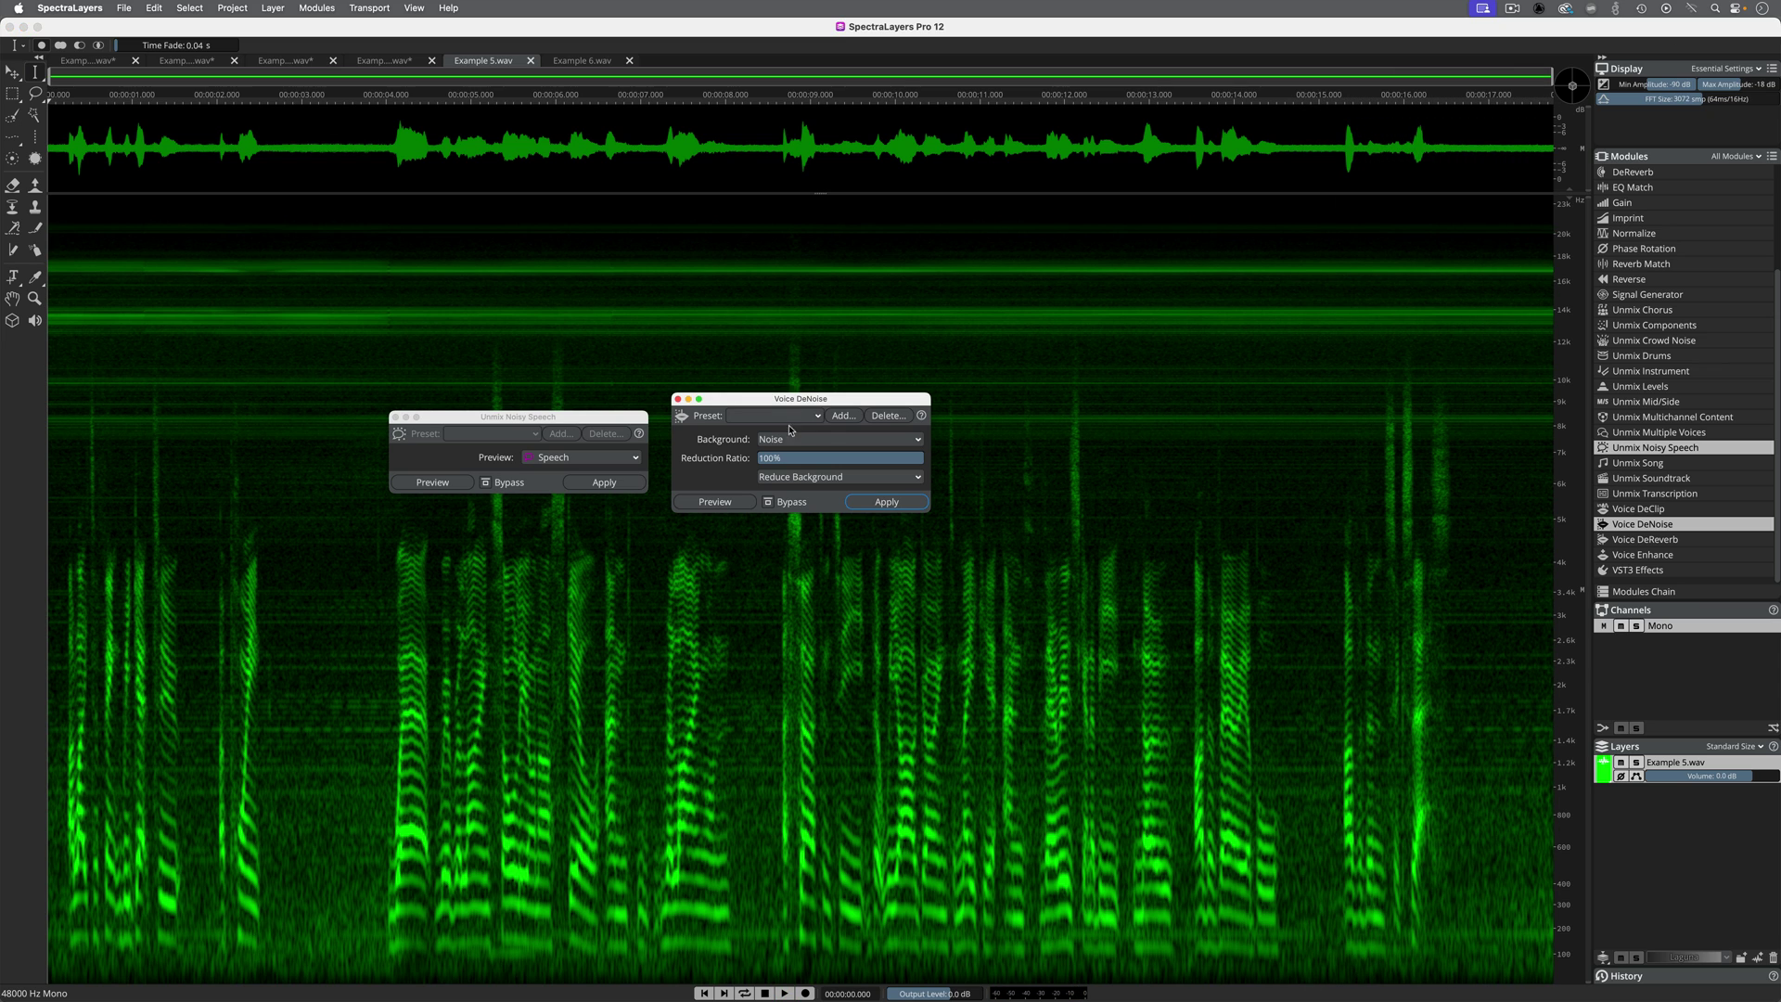
left_click(562, 422)
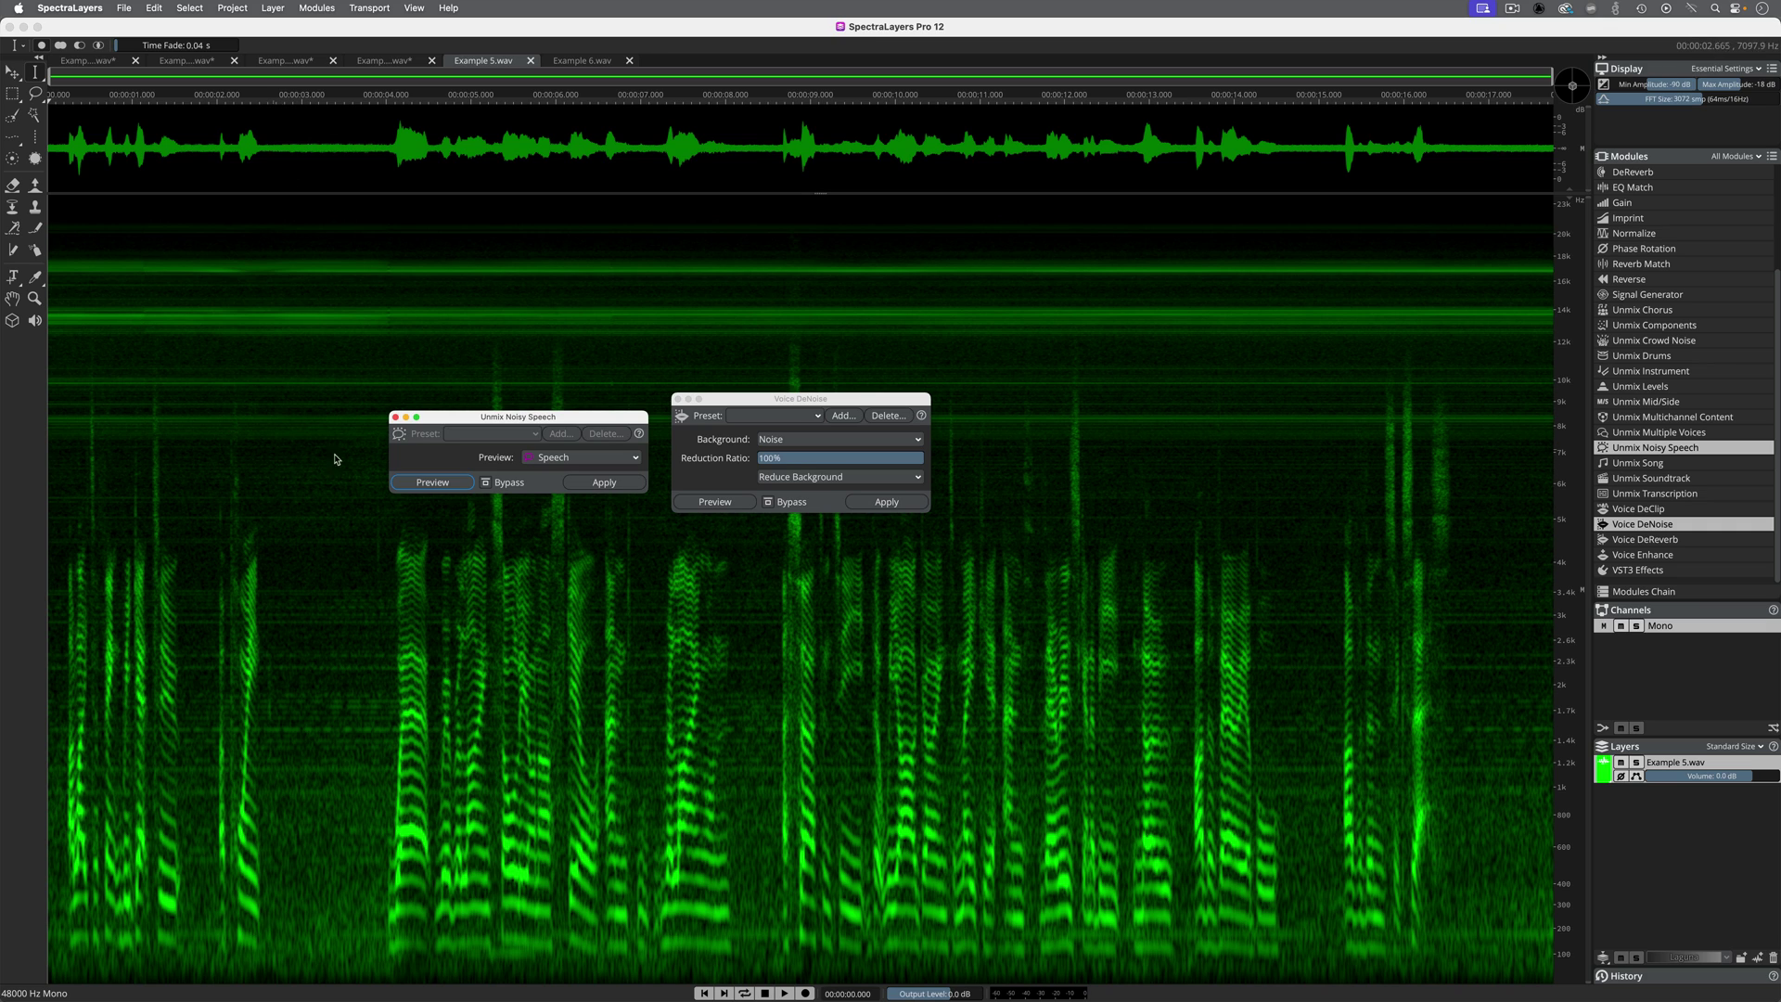
left_click(606, 482)
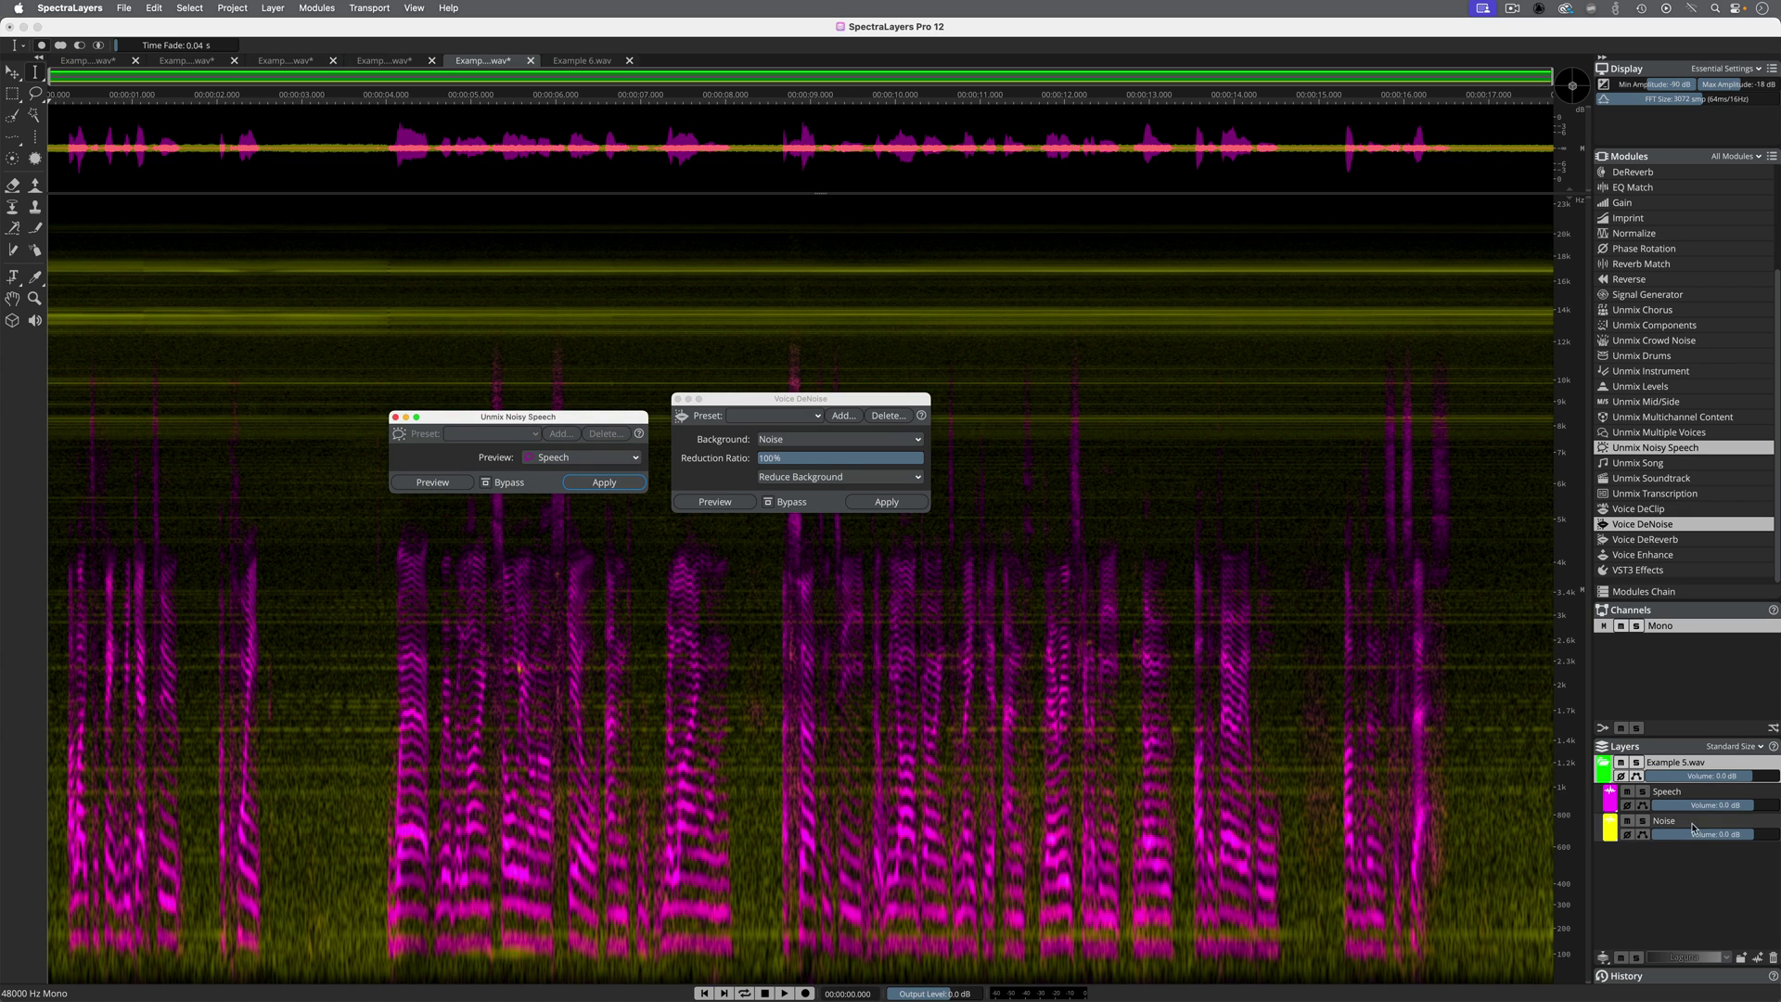
Step: Play Example 5.wav with the Noise layer soloed, and switch the solo to the Speech layer
left_click(1643, 821)
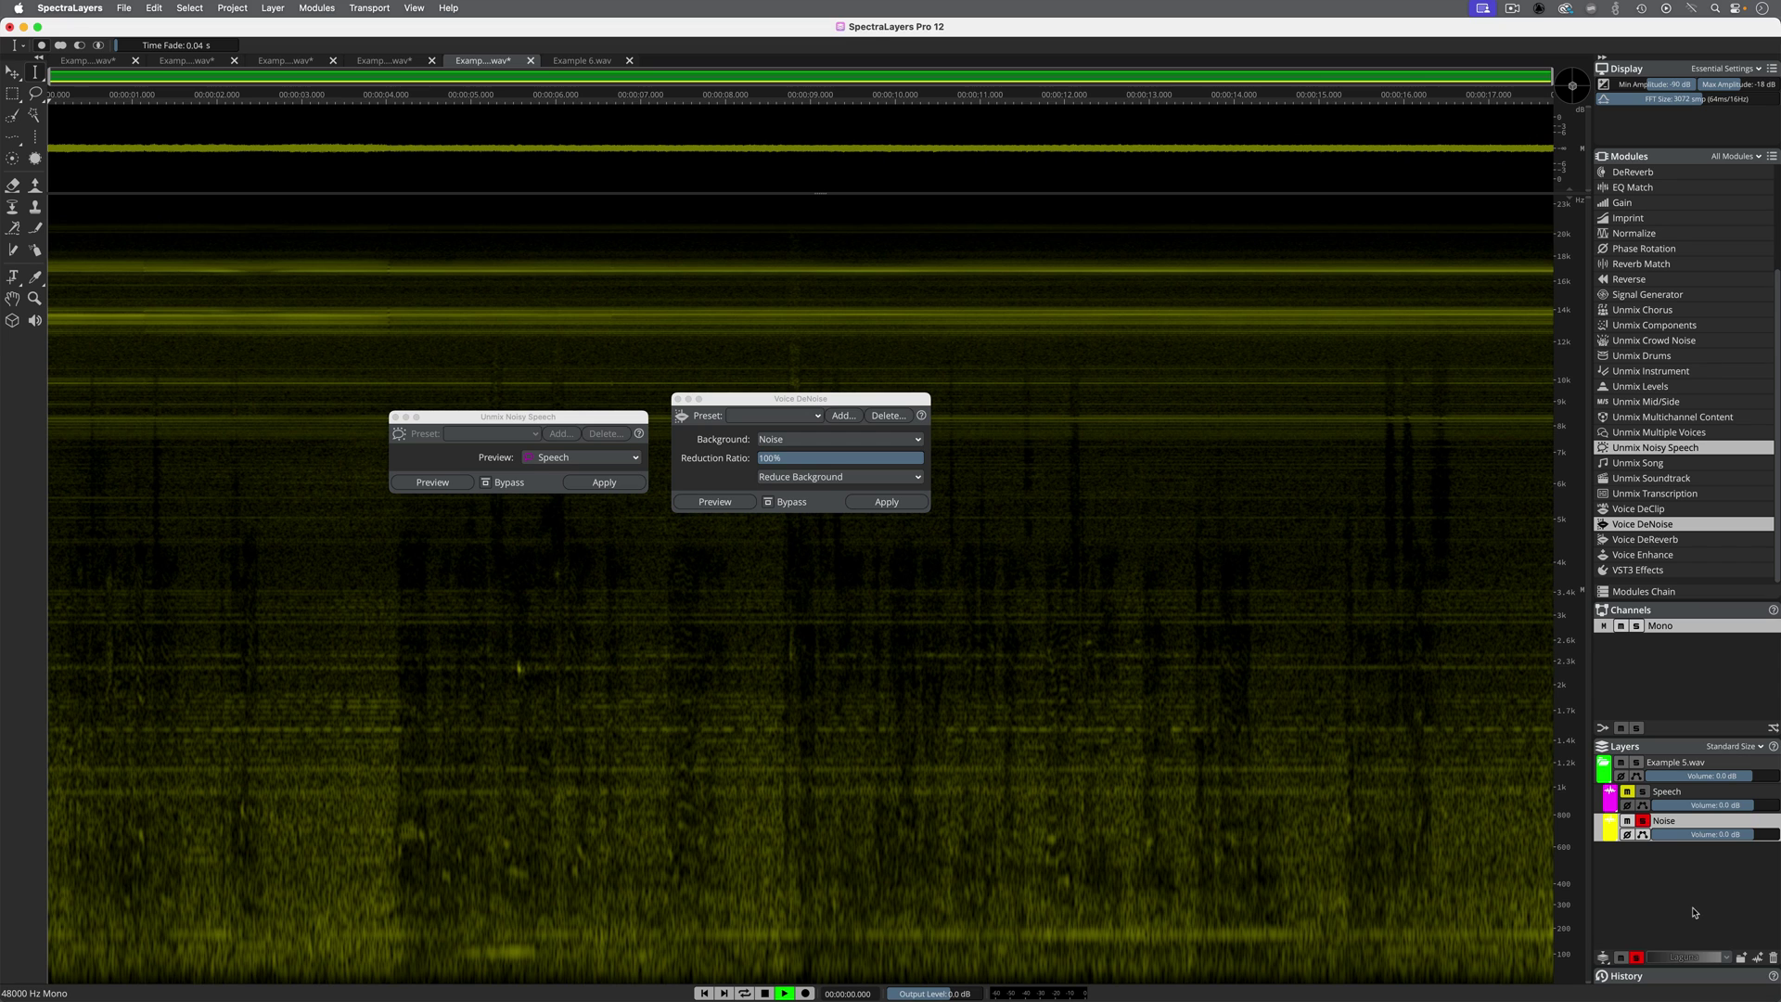
key("space")
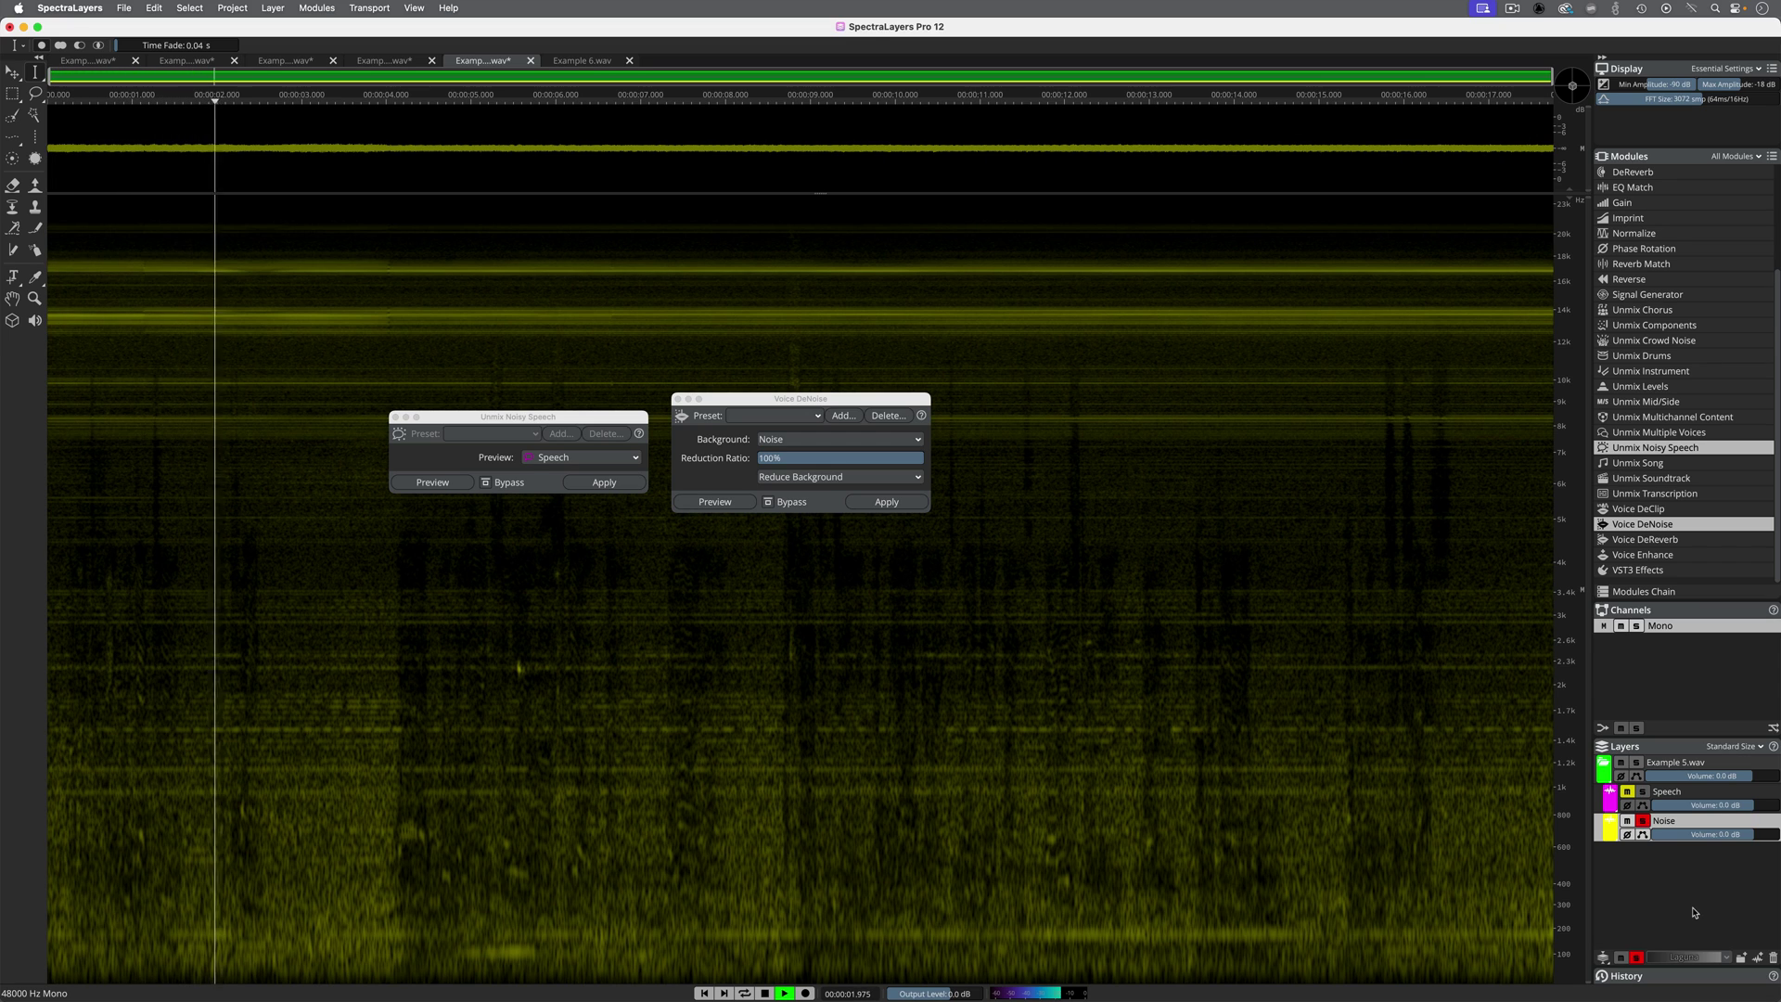
left_click(1643, 821)
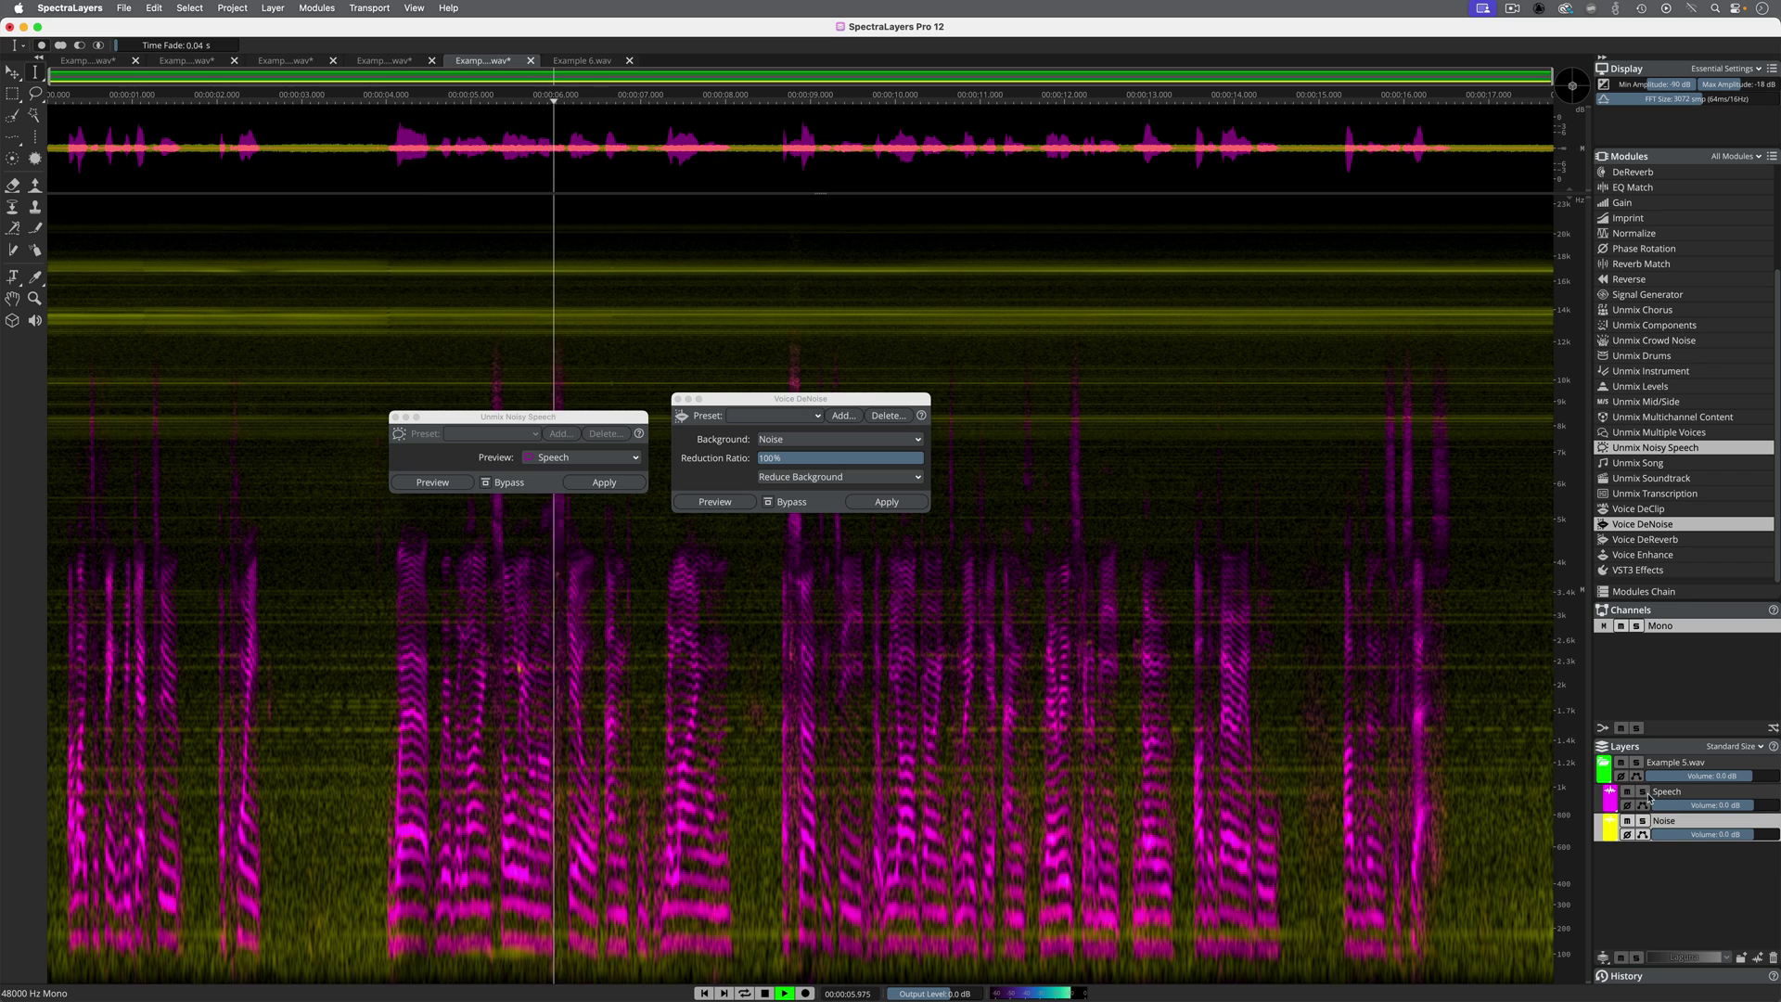
left_click(1643, 792)
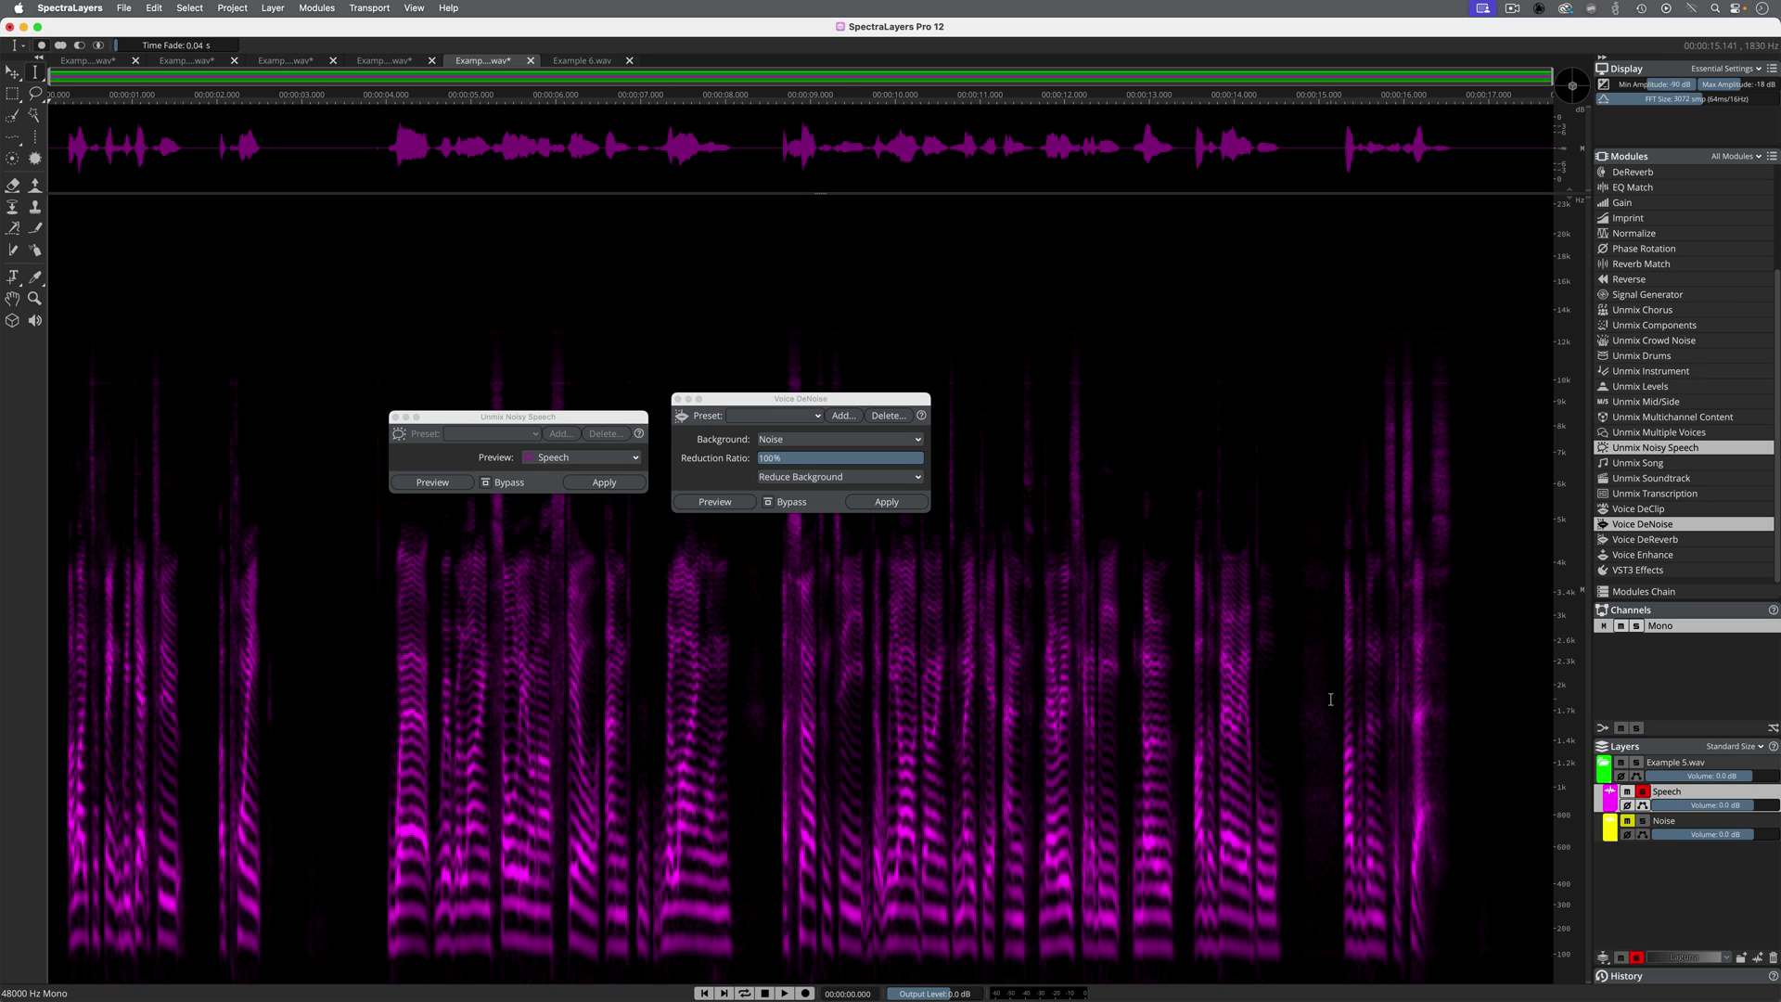
Step: Undo the unmix on Example 5.wav, apply Voice DeNoise with Reduce Background at 100%, and play the result
key("super+z")
left_click(886, 501)
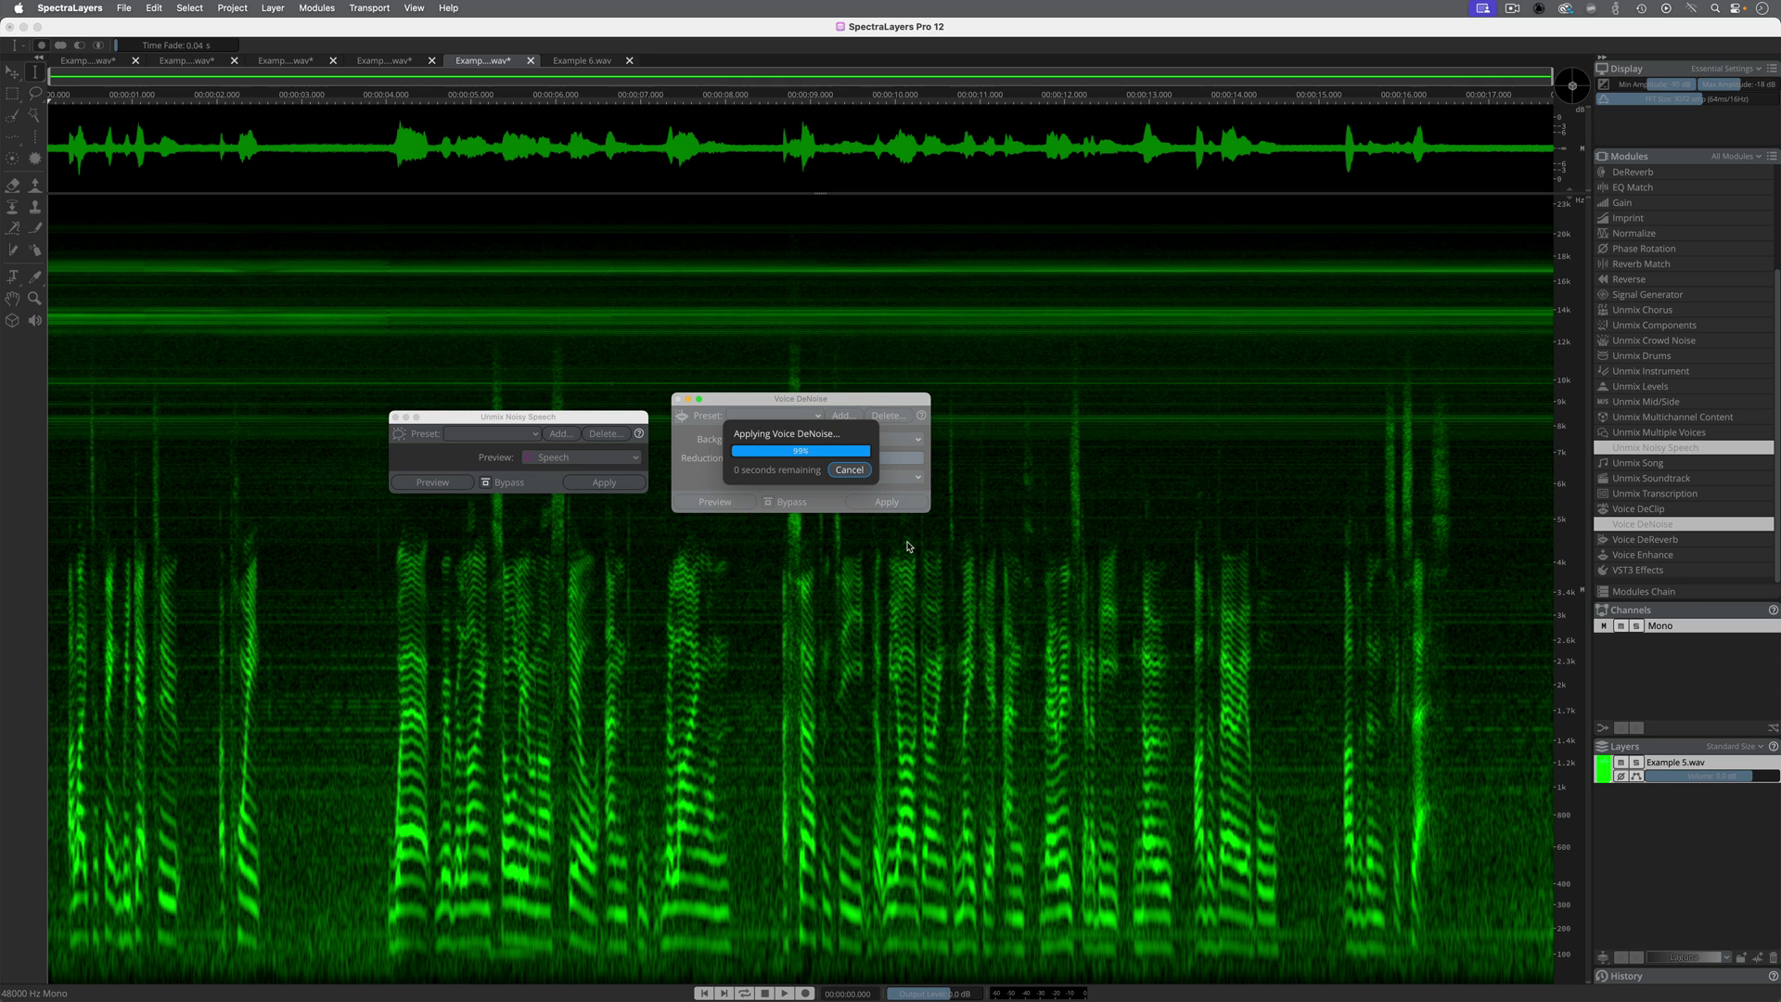
key("space")
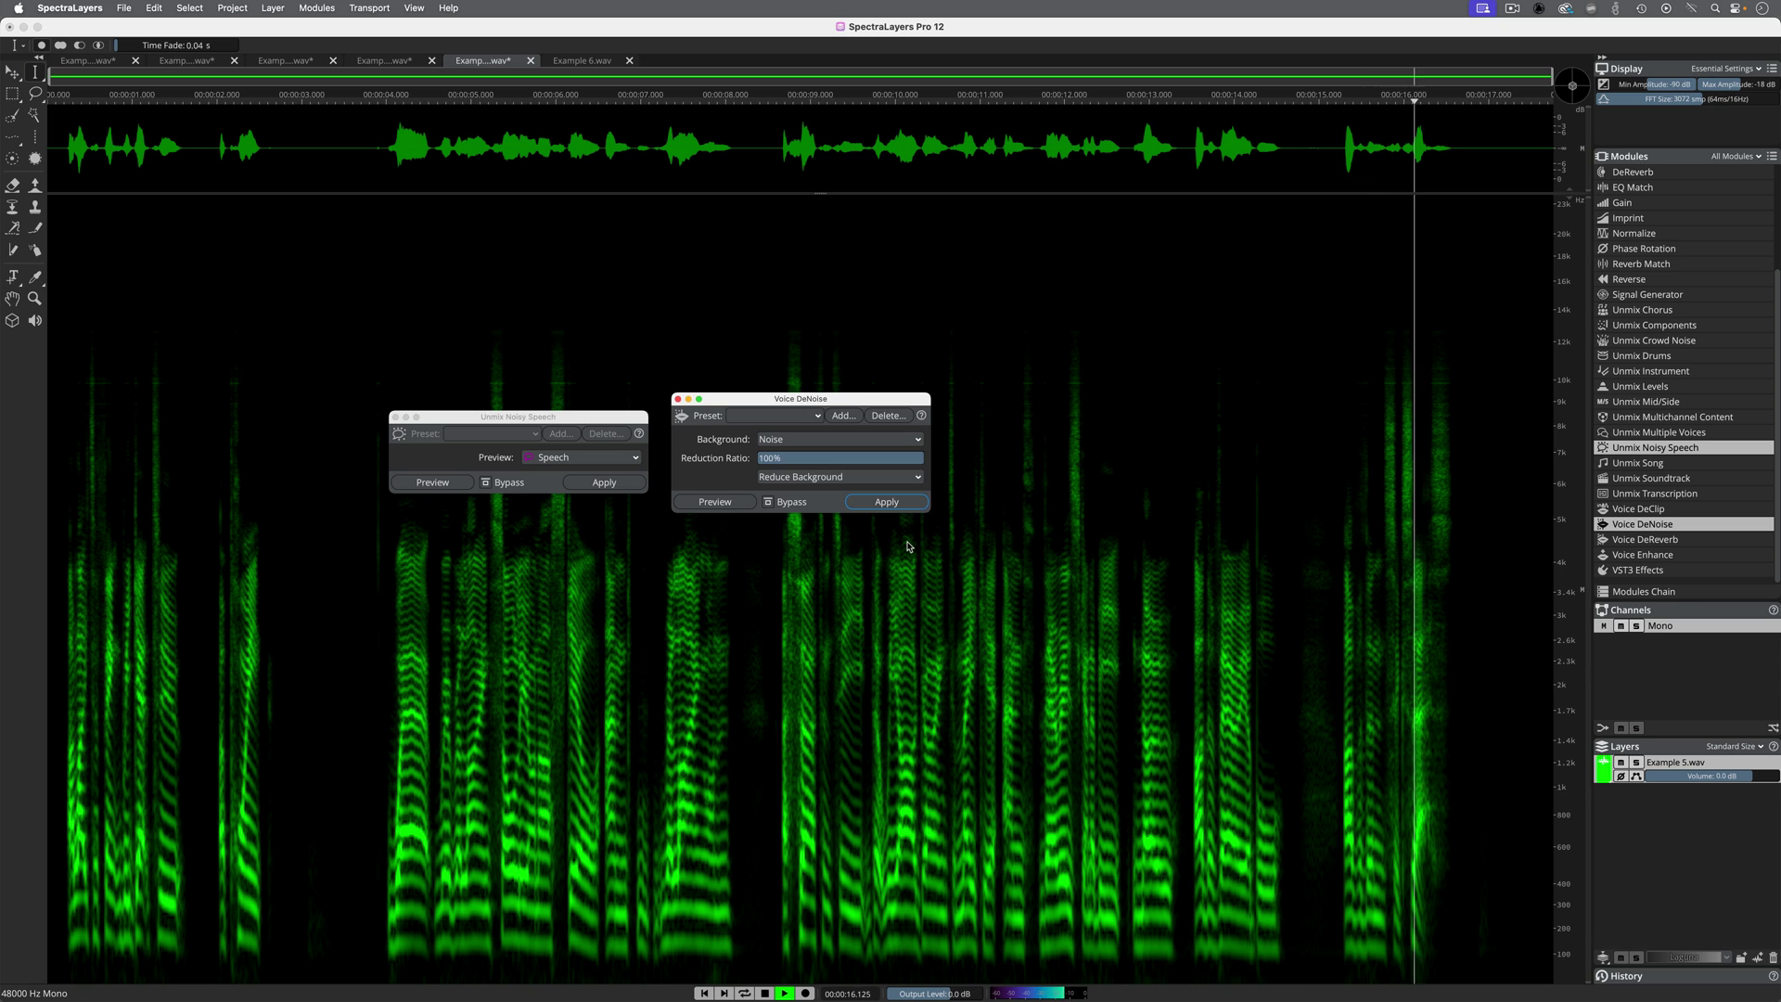
key("space")
Step: Switch to Example 6.wav, apply Unmix Noisy Speech after listening to it, and play the Noise layer in solo
key("ctrl+Tab")
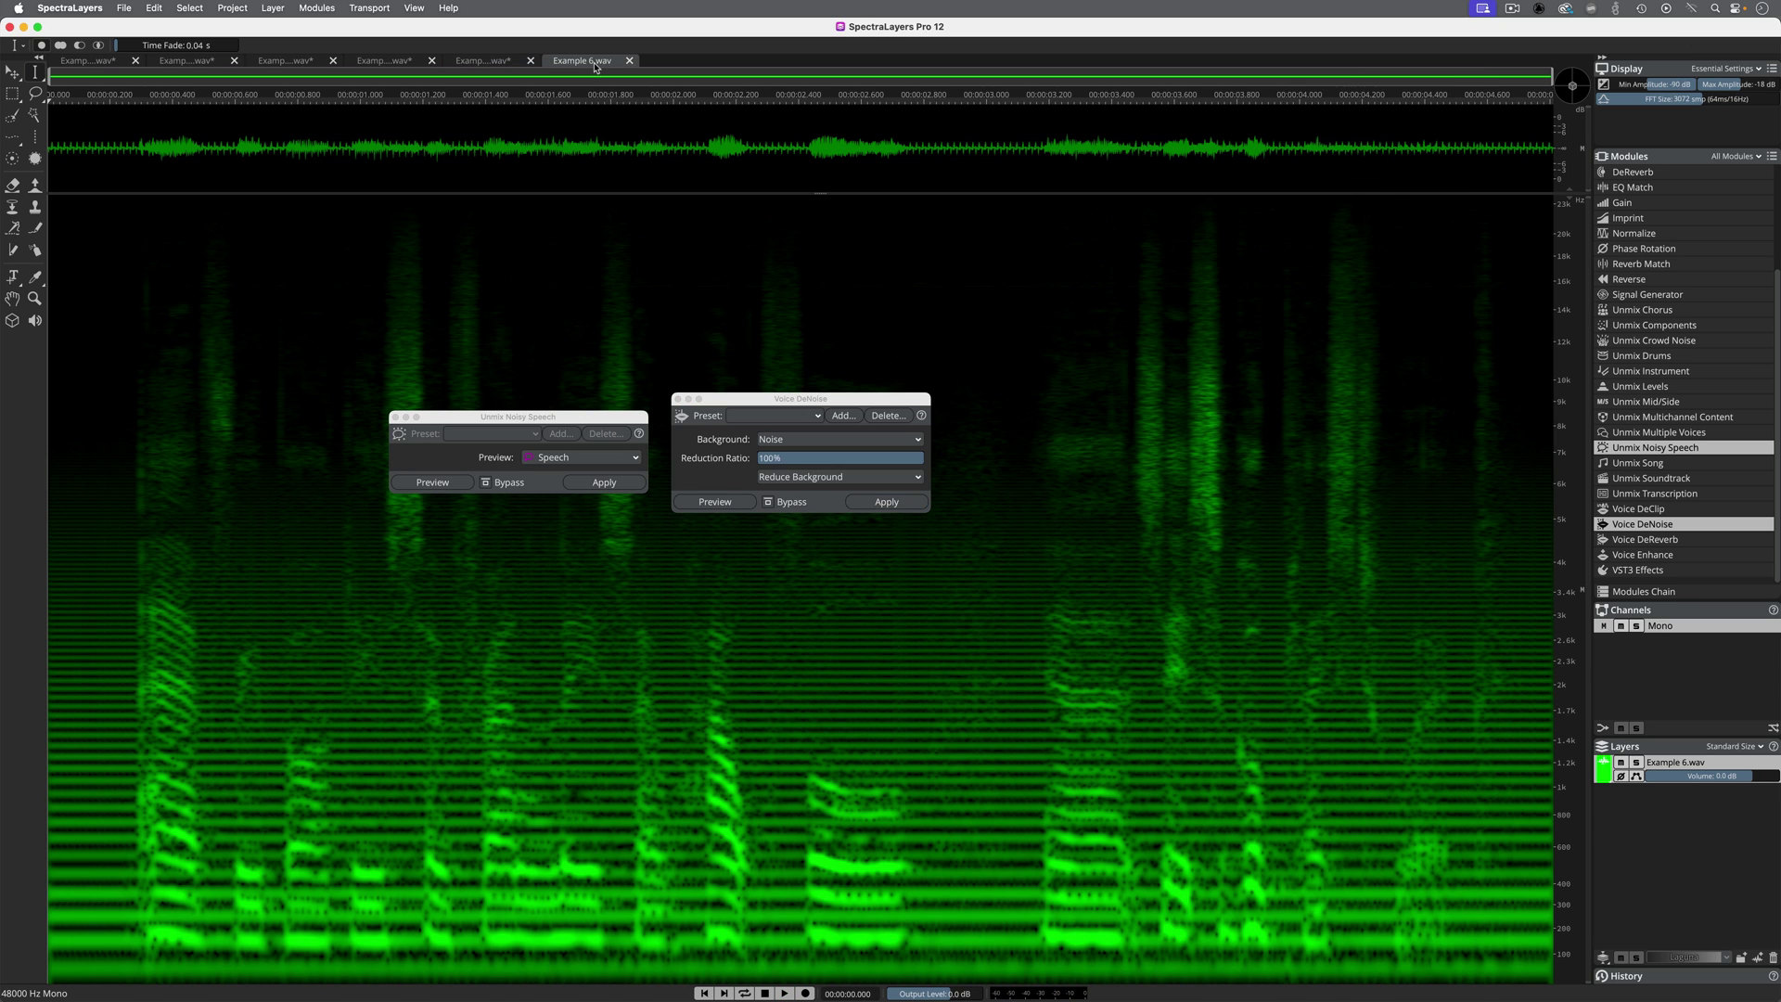
key("space")
left_click(594, 482)
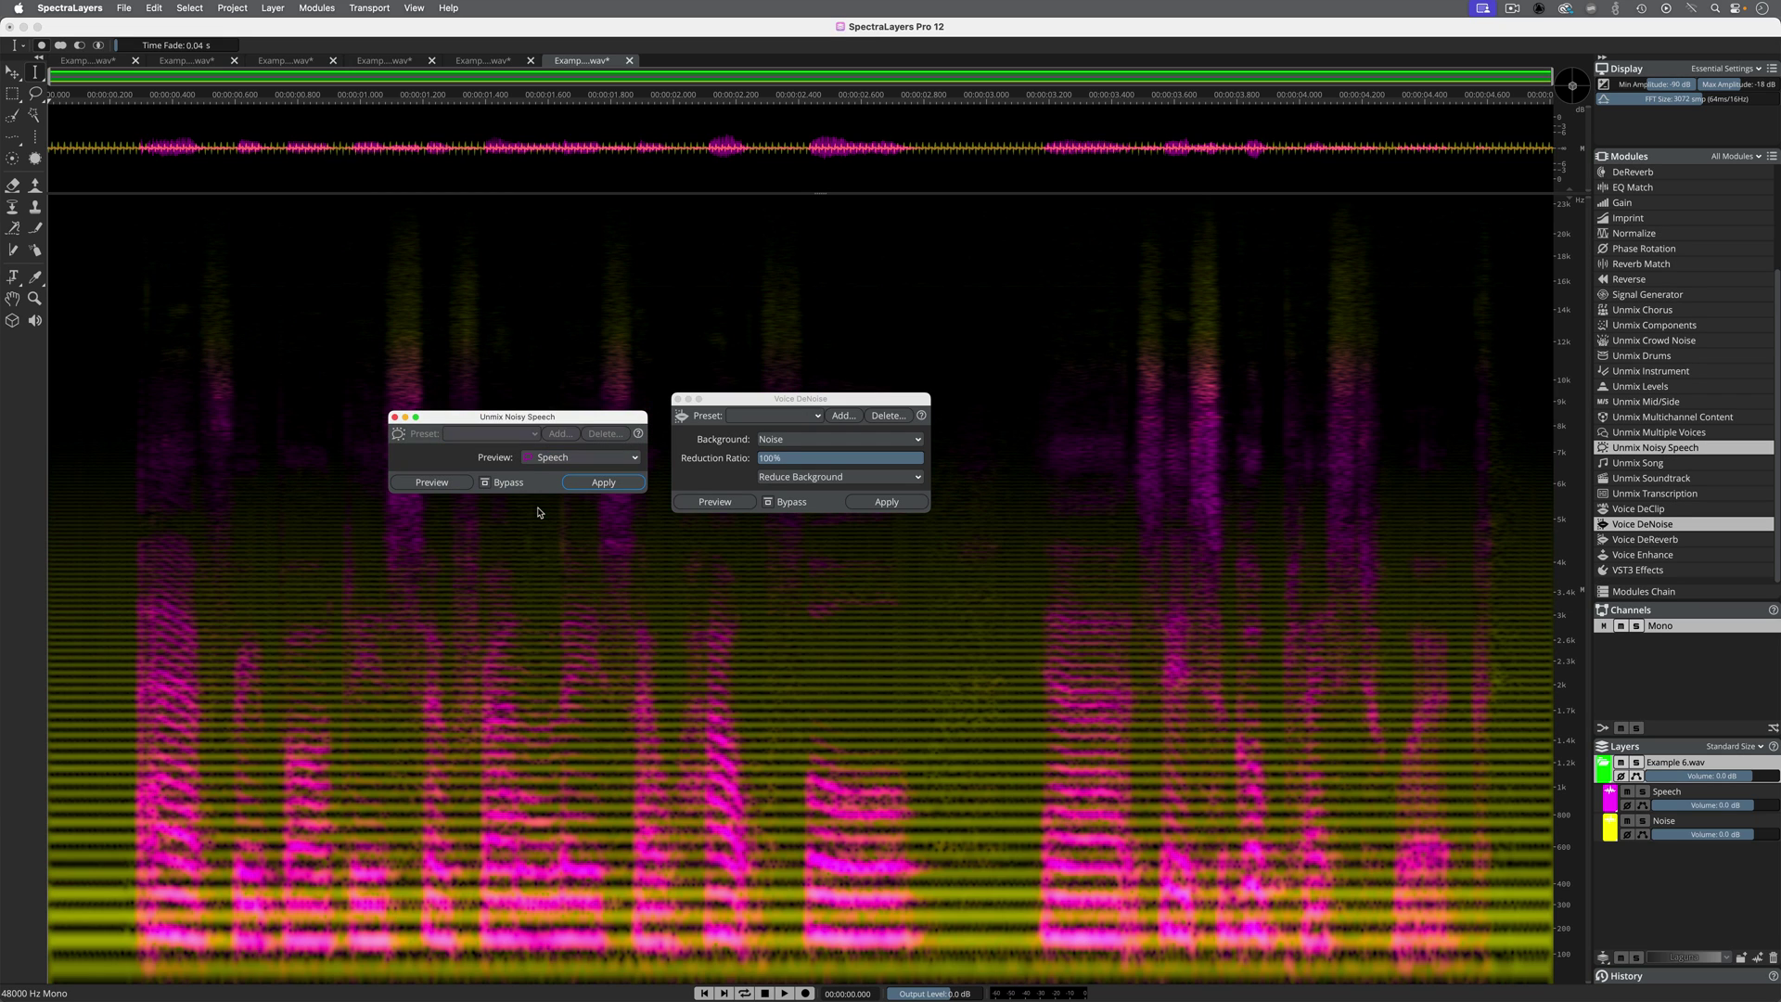
left_click(1644, 822)
key("space")
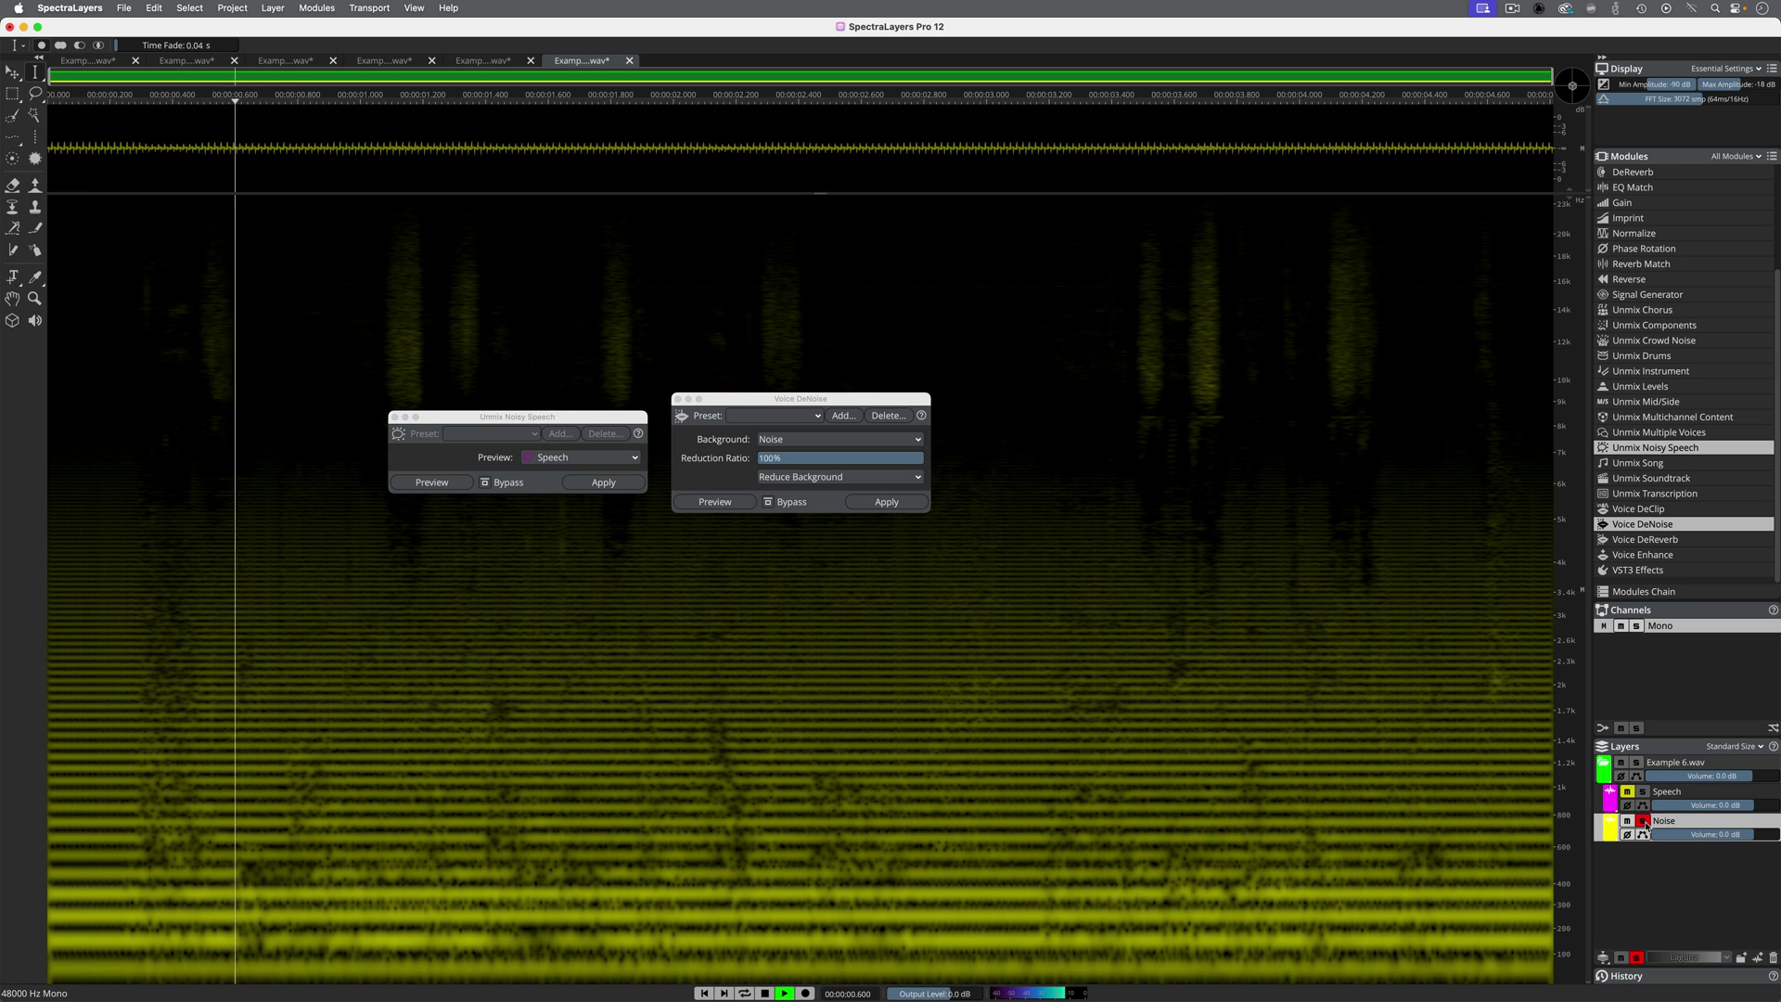
Step: Turn off the Noise layer's solo in Example 6.wav, and play the Speech layer in solo
left_click(1644, 822)
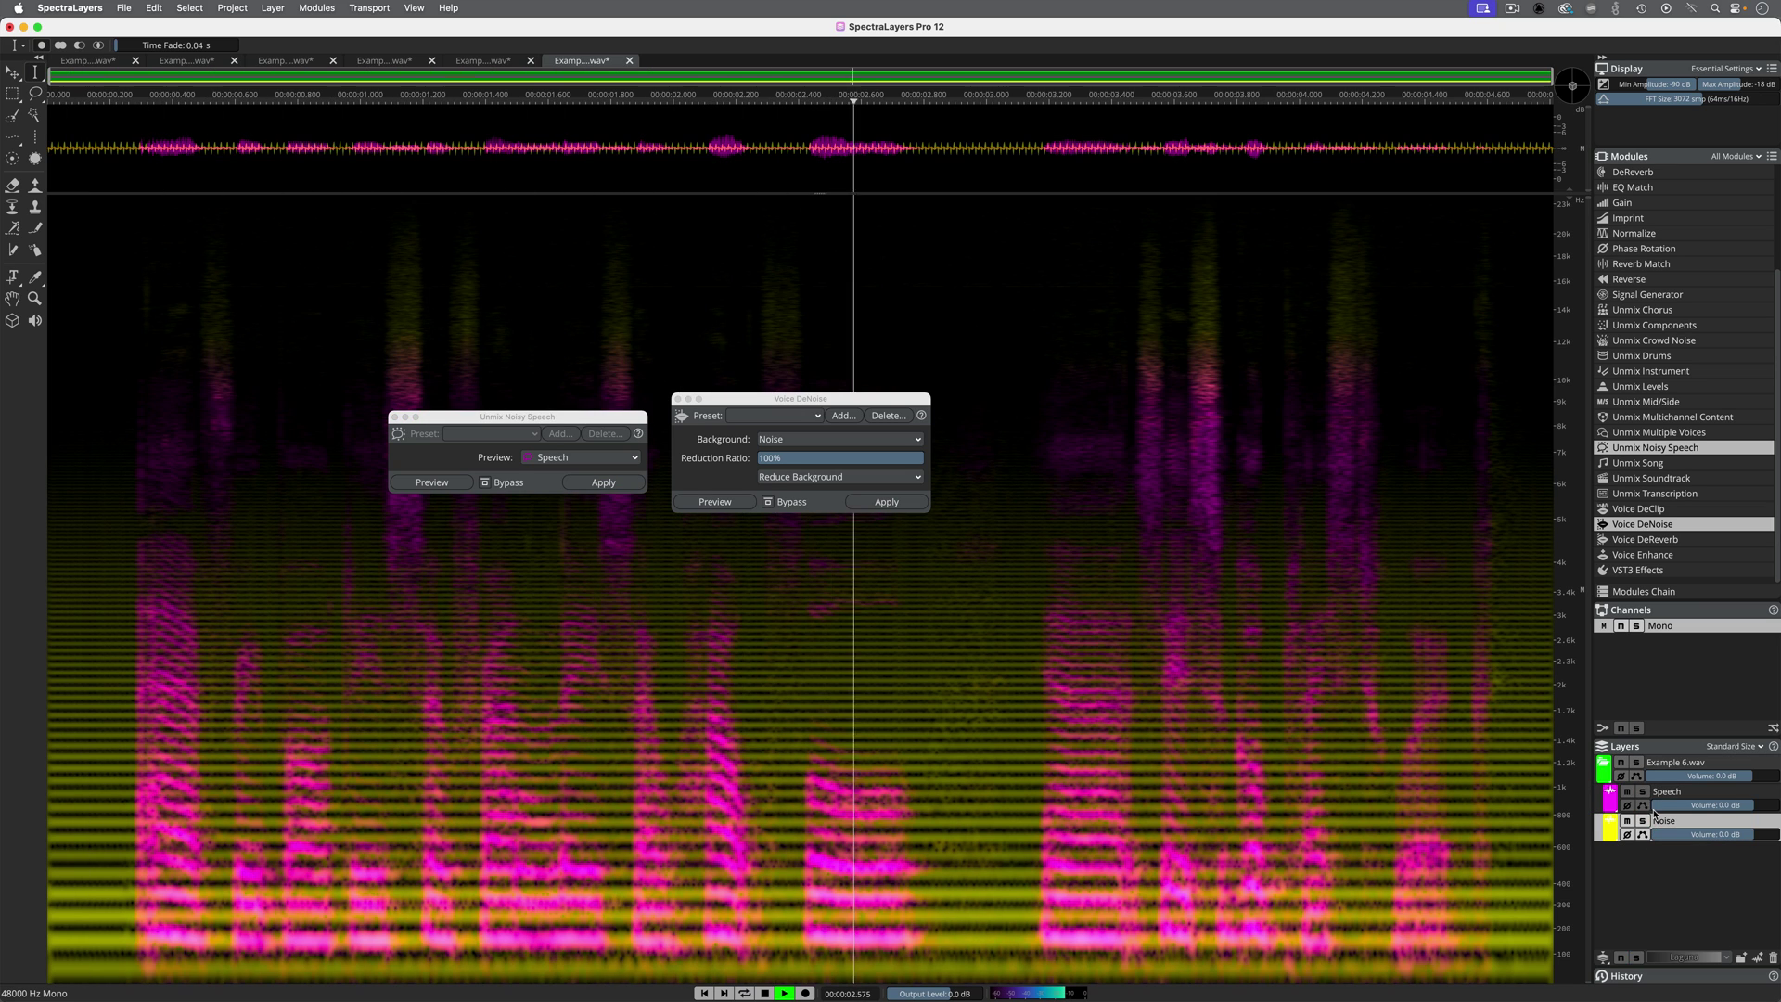
key("space")
left_click(1644, 793)
key("space")
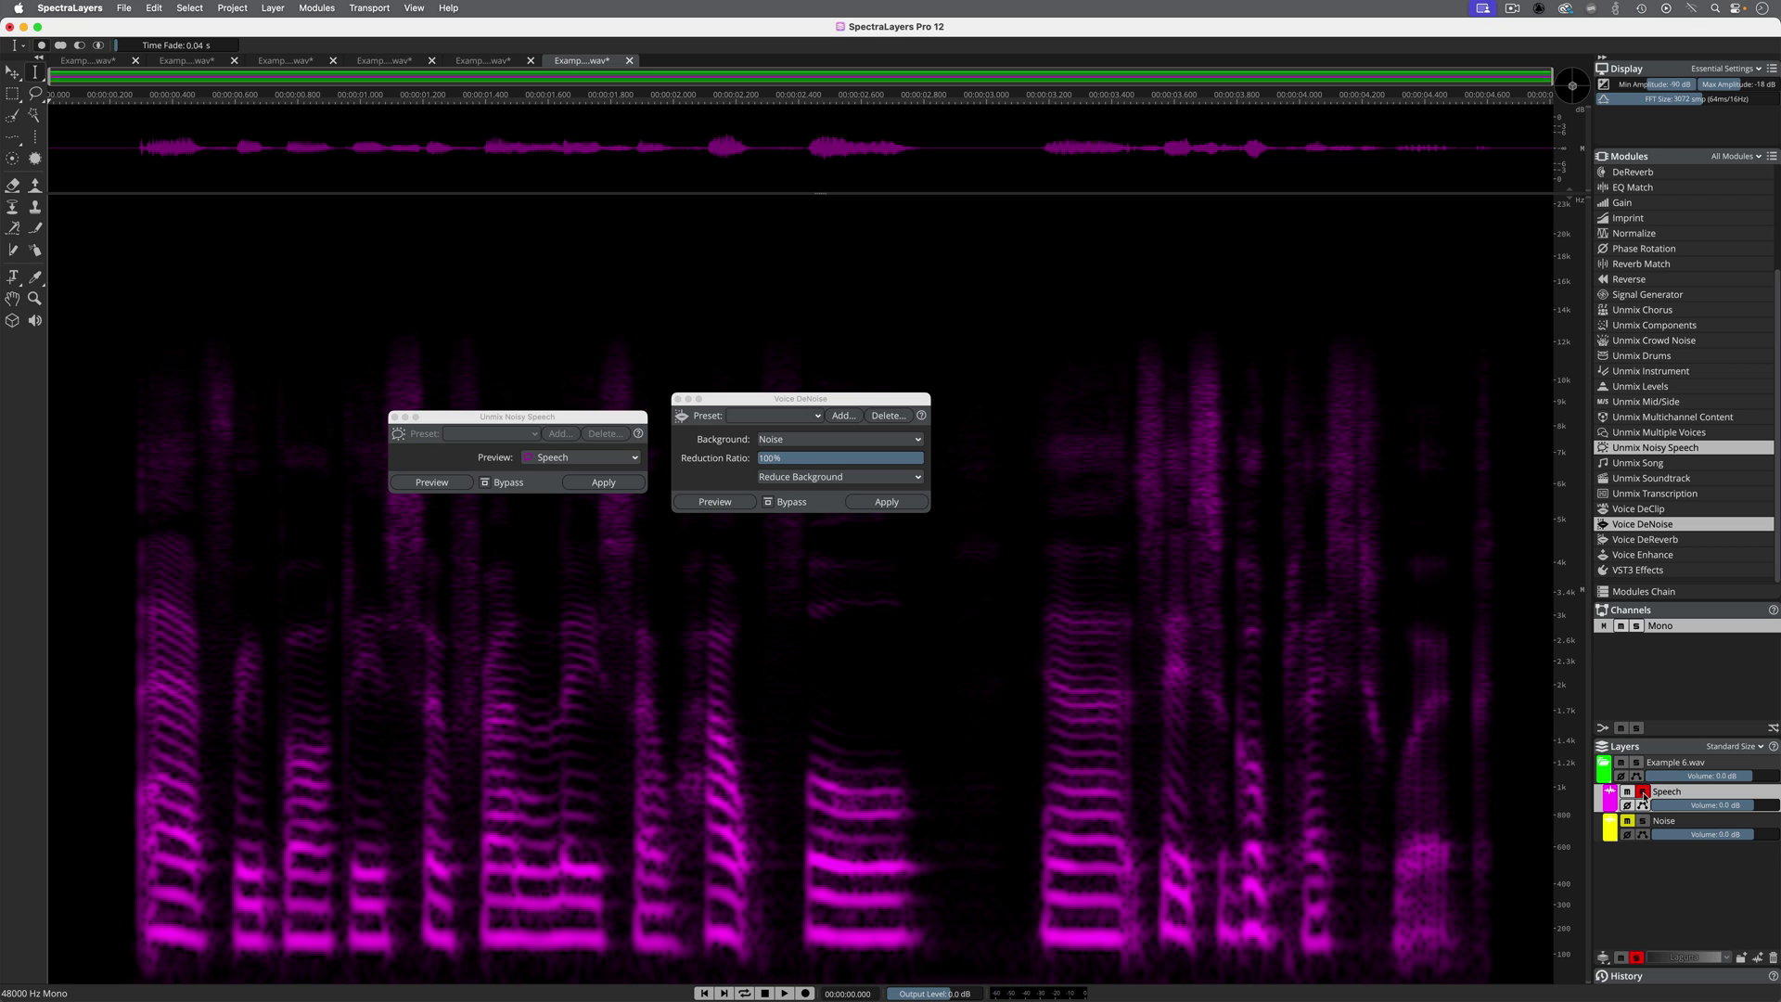
Step: Undo the unmix on Example 6.wav, apply Voice DeNoise with Reduce Background at 100%, and play the cleaned file
key("super+z")
left_click(814, 402)
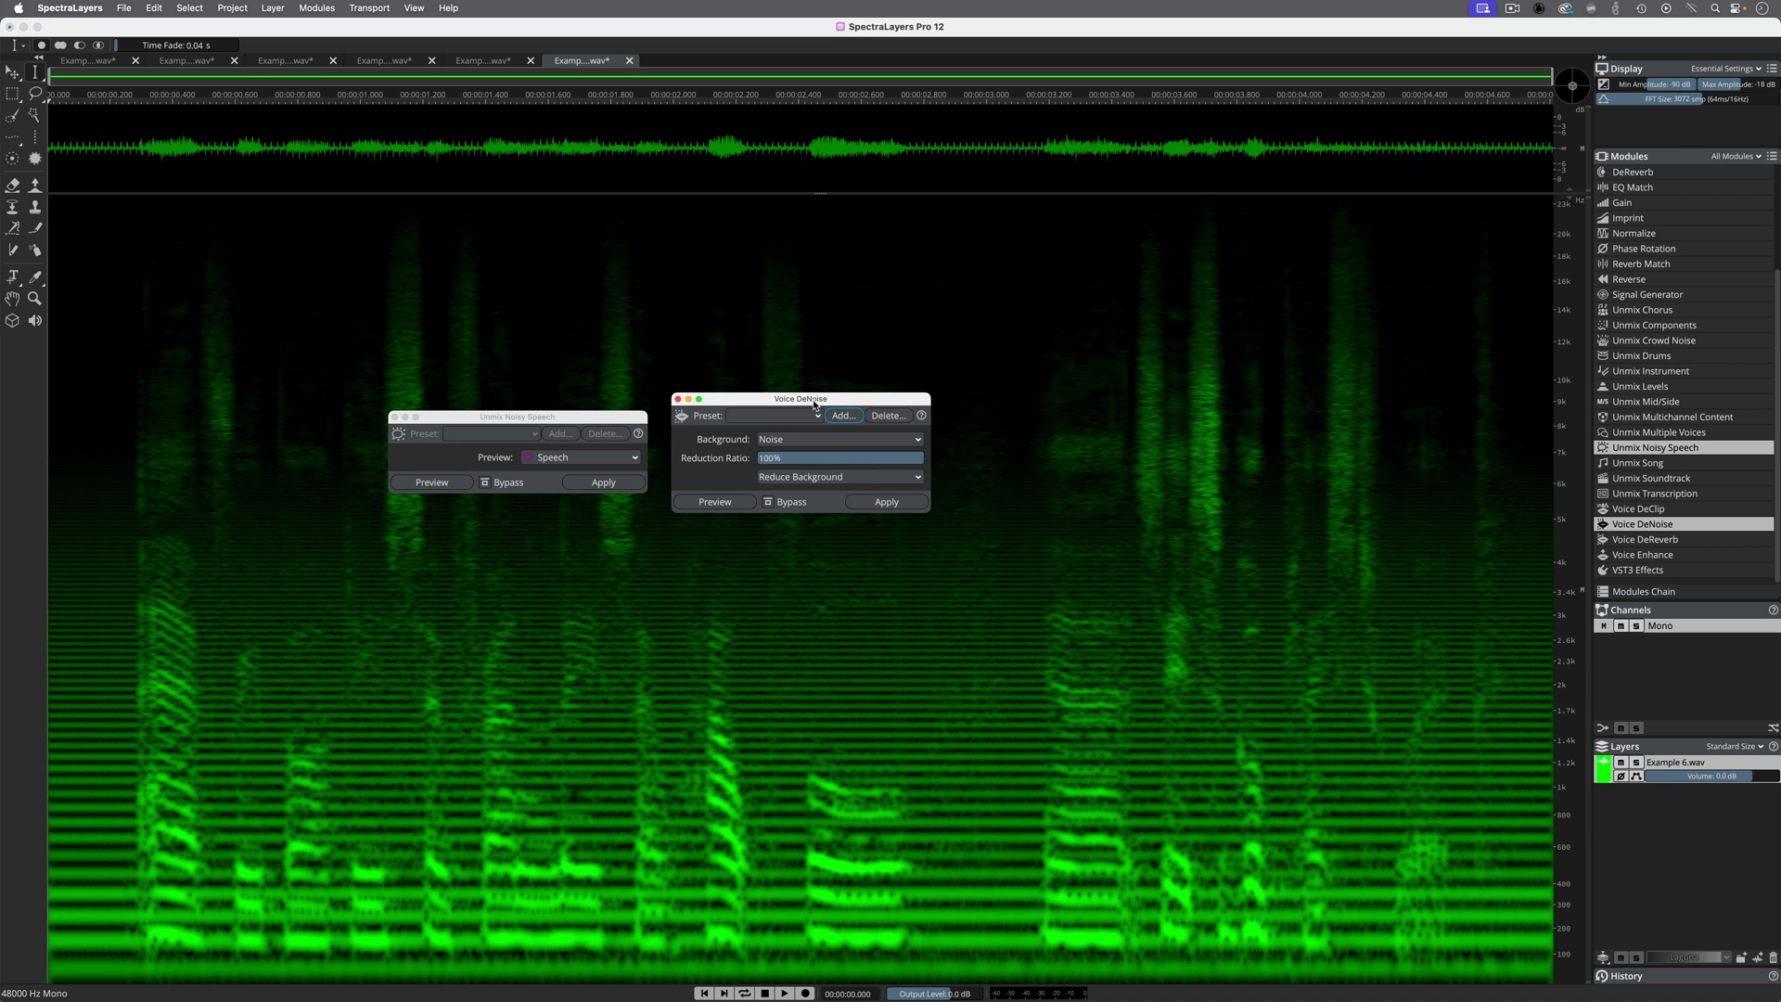
left_click(887, 502)
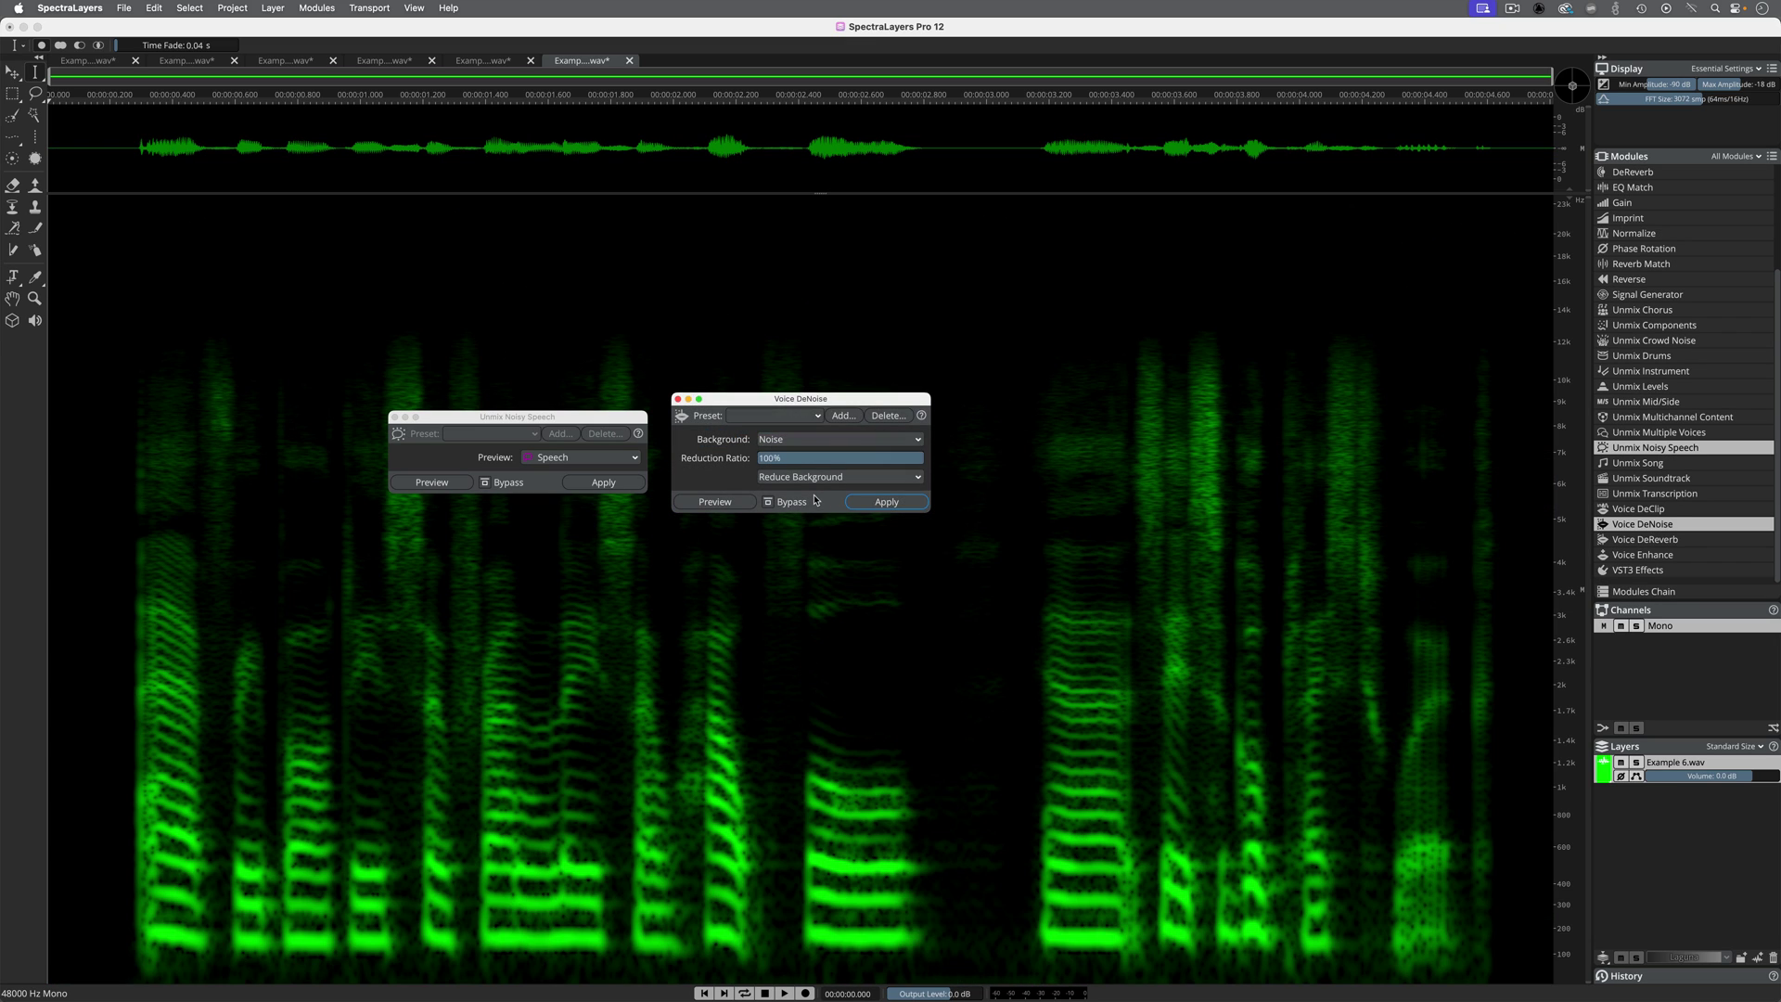
left_click(106, 471)
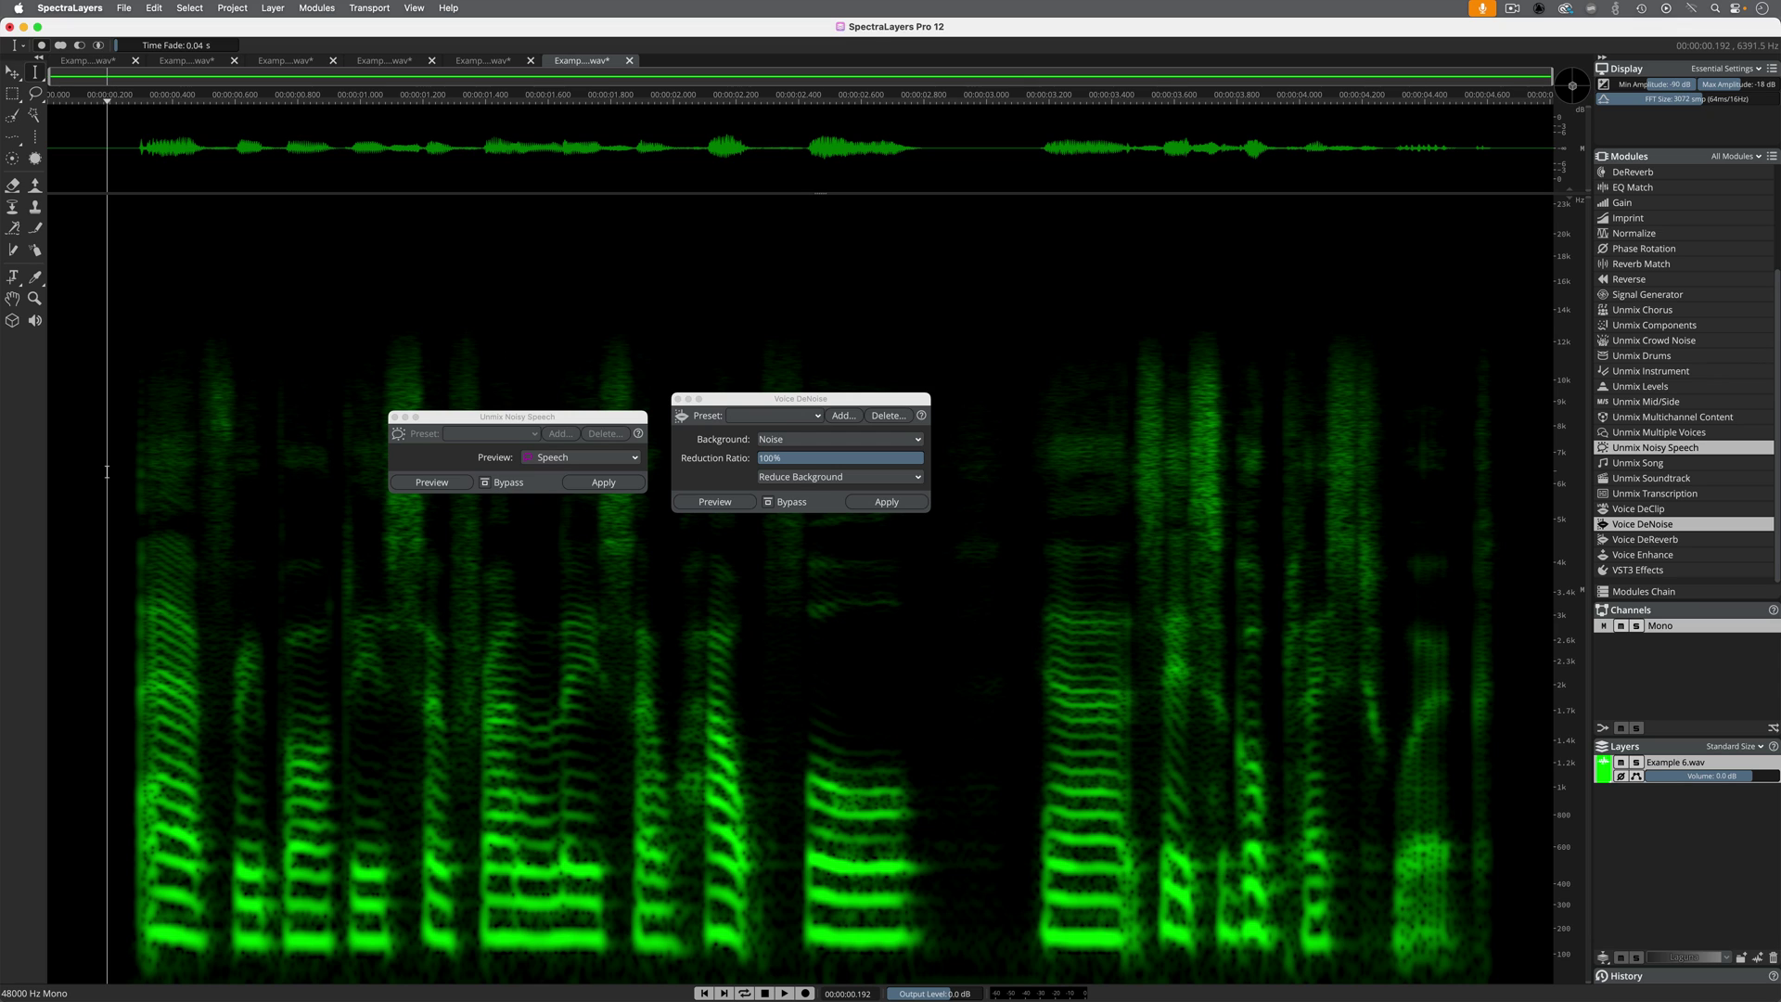
key("space")
left_click(705, 427)
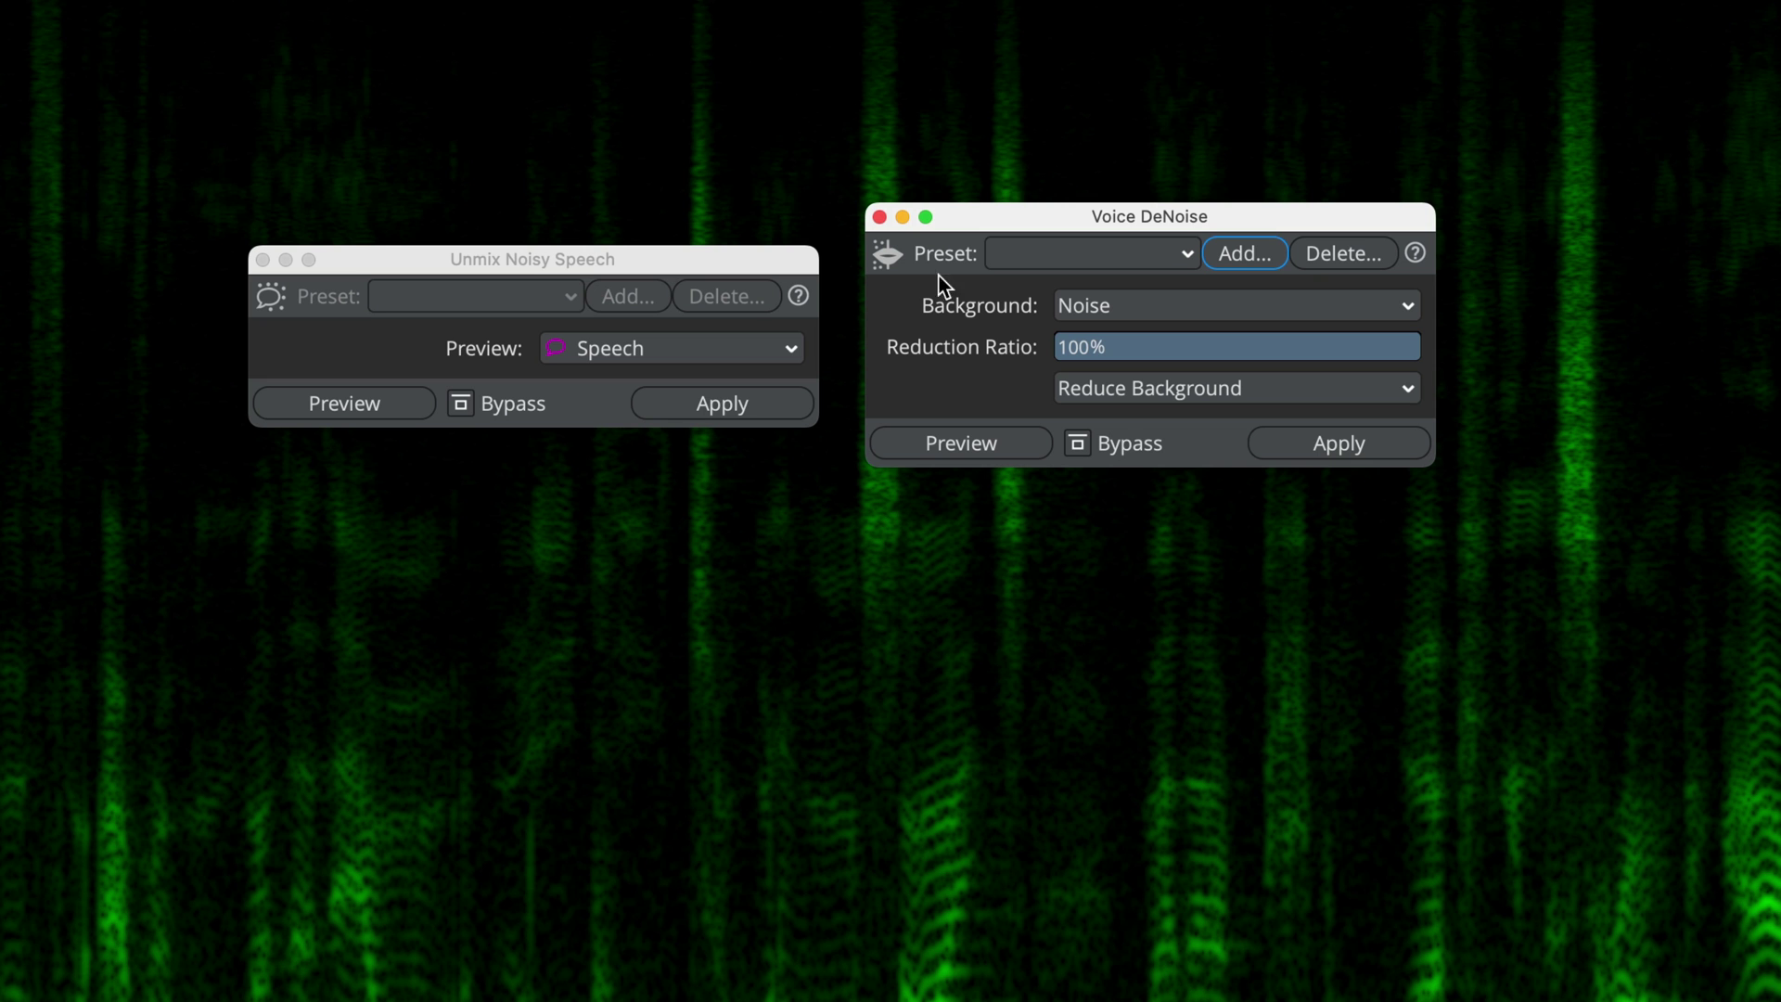
left_click(590, 261)
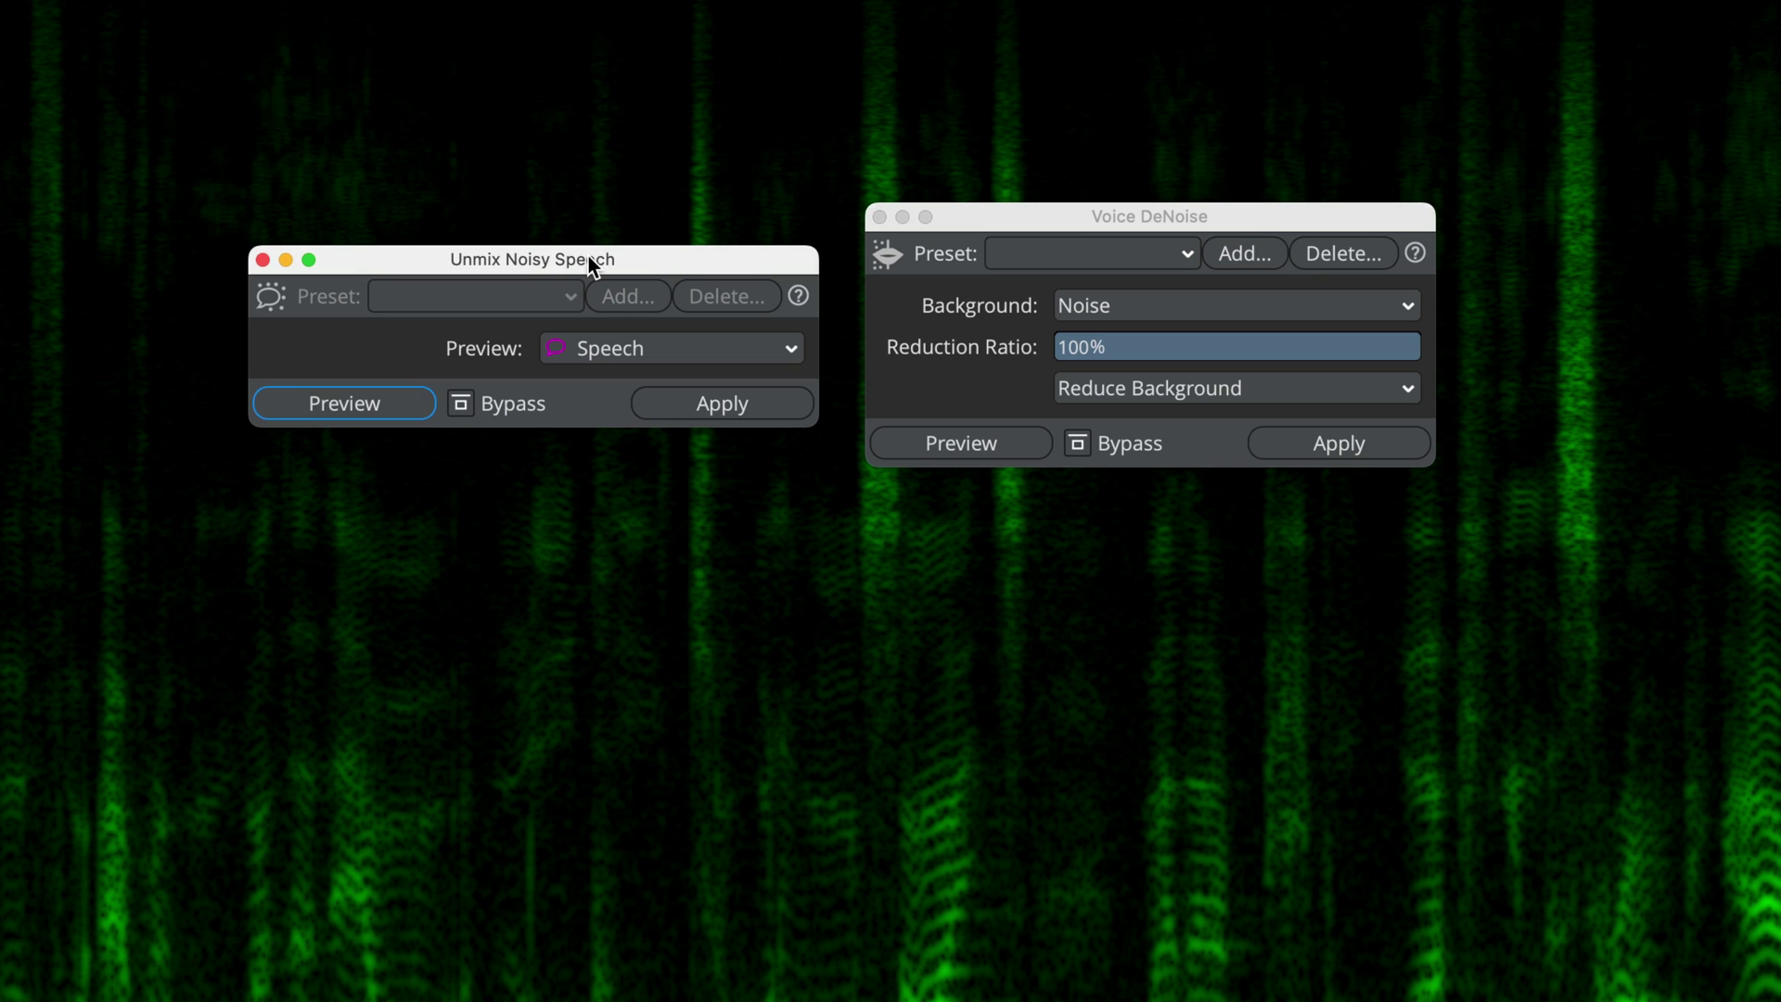
left_click(1229, 219)
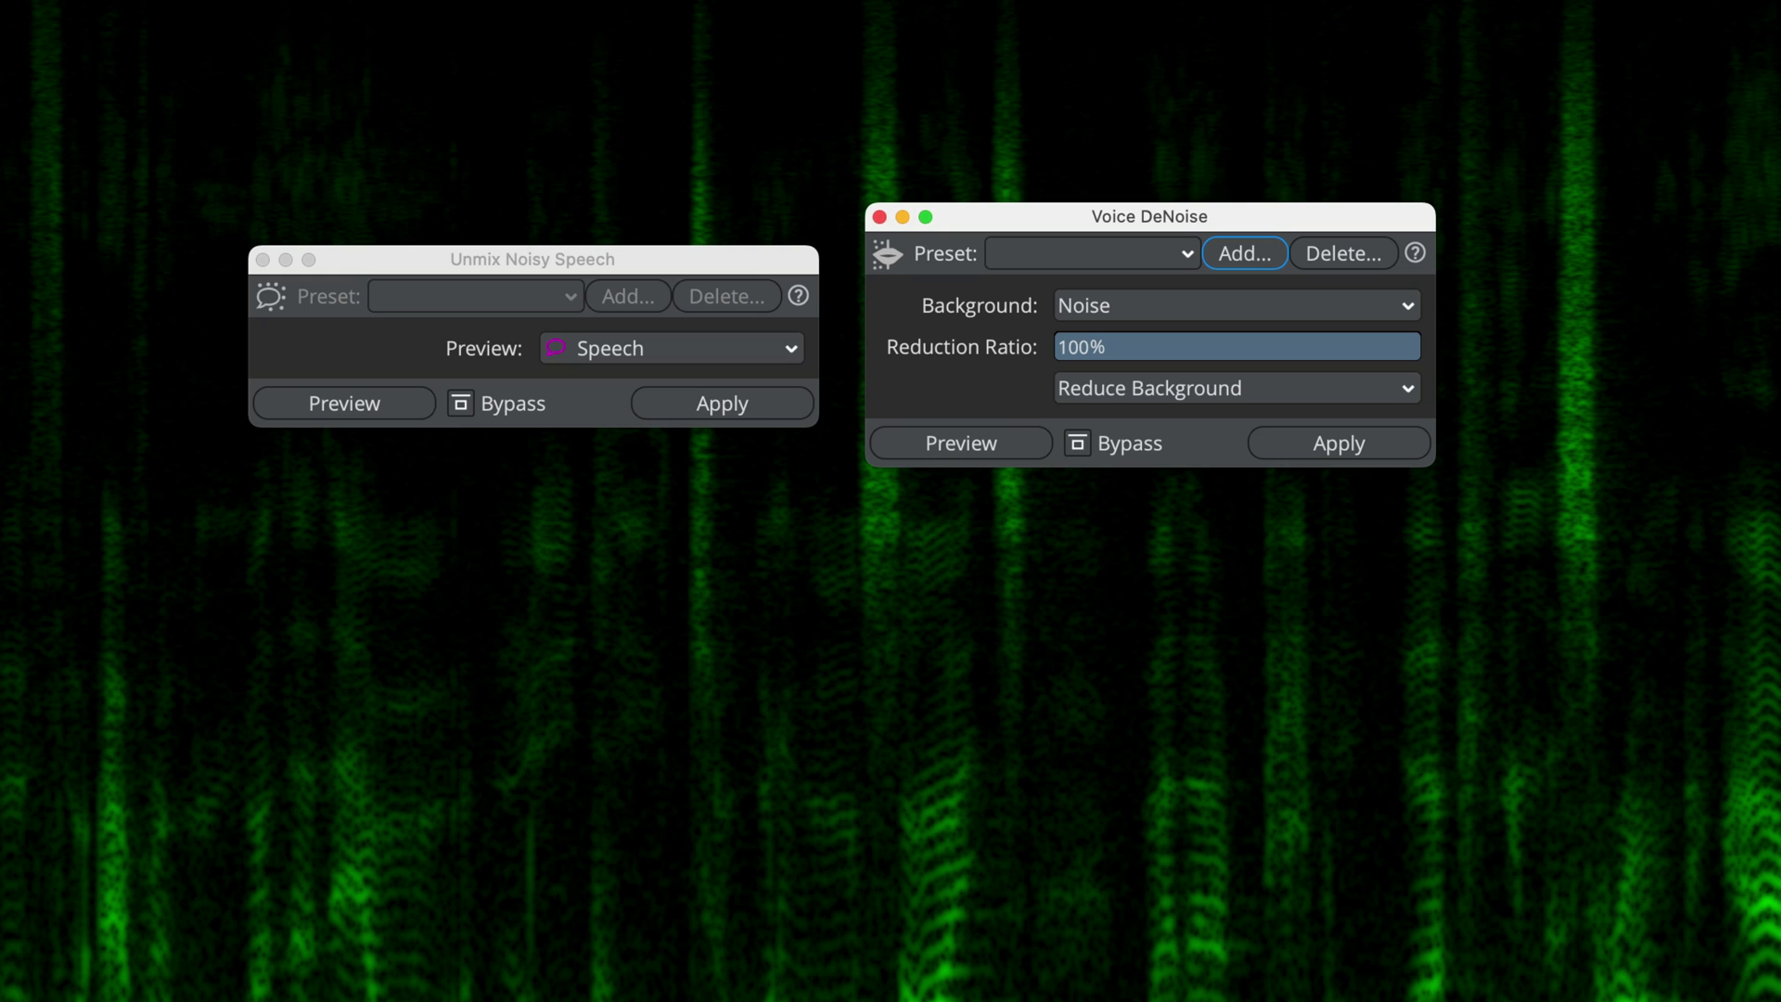